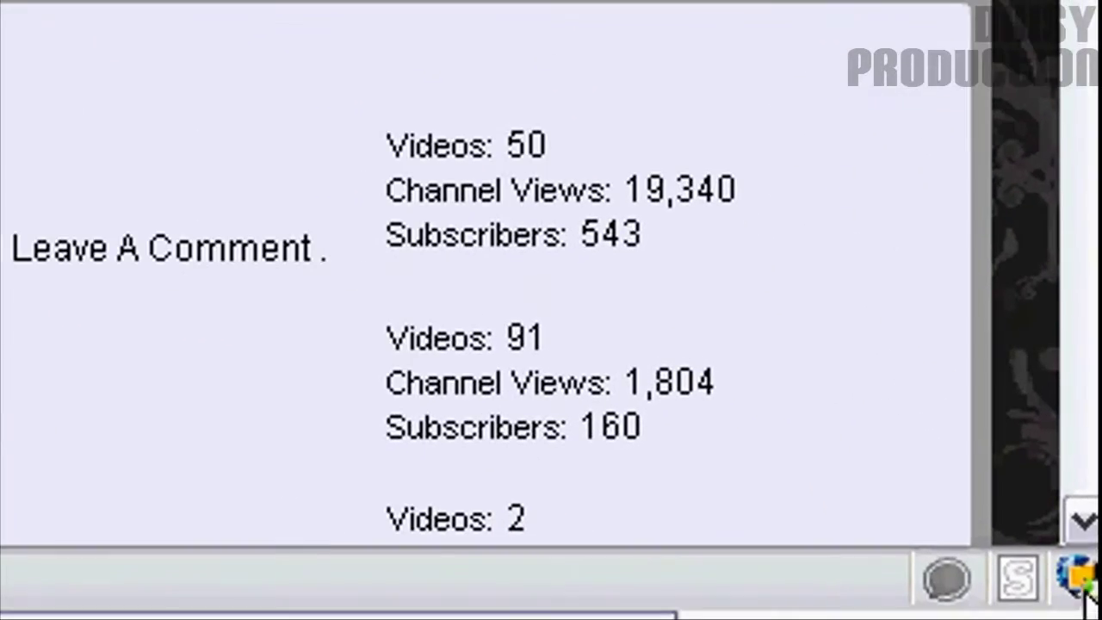
- Copy the complete YouTube channel page to the clipboard with Screengrab's Complete Page/Frame option
{"action": "left_click", "coordinate": [1076, 578]}
{"action": "mouse_move", "coordinate": [919, 511]}
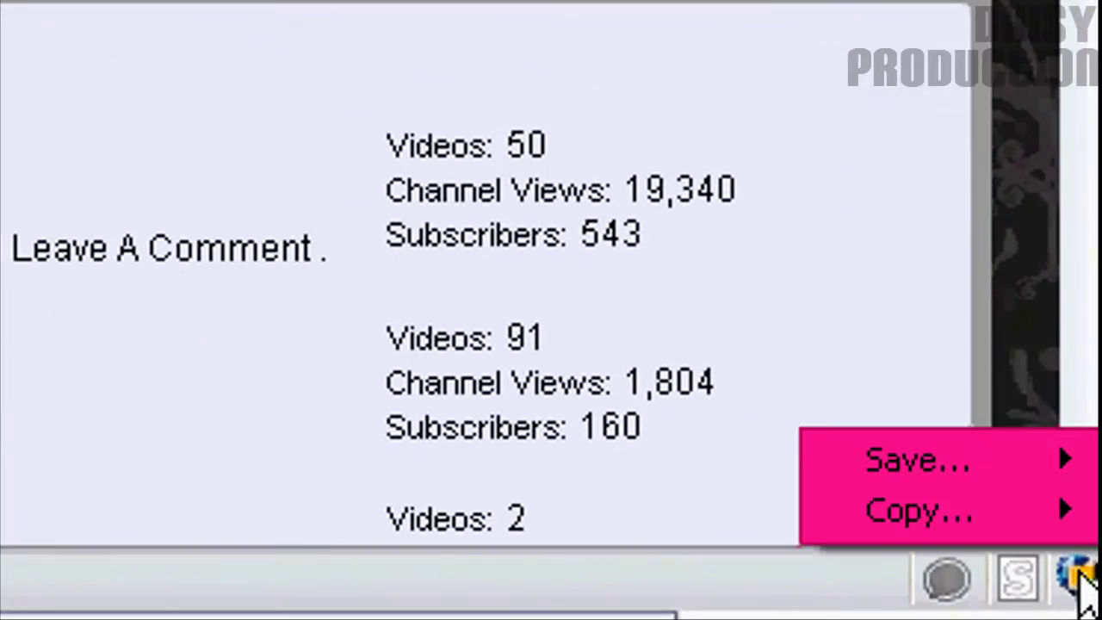
{"action": "left_click", "coordinate": [469, 516]}
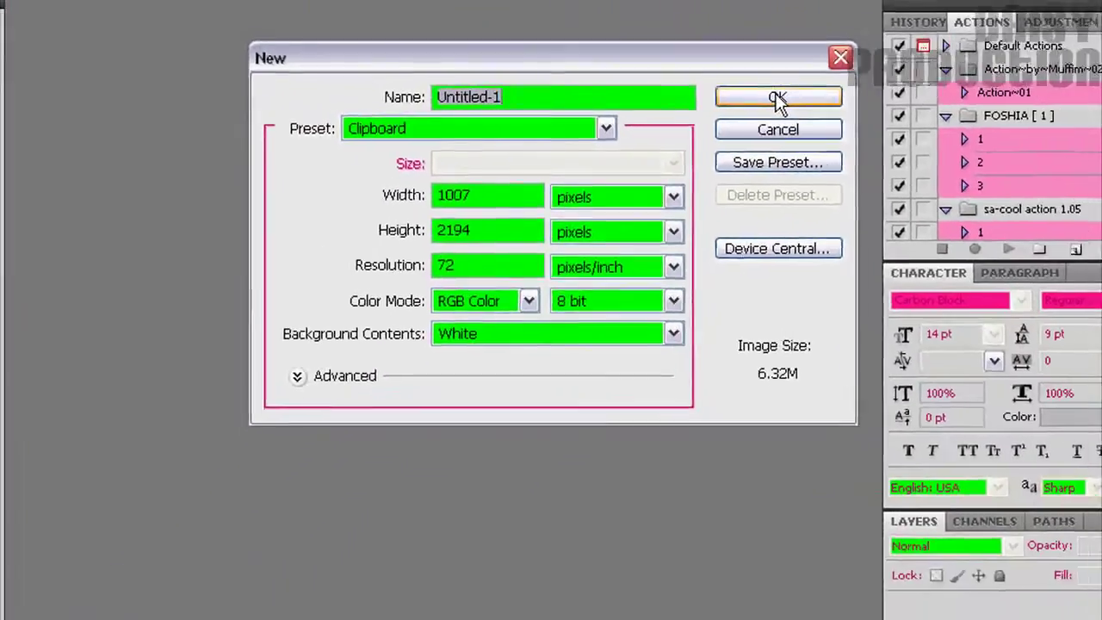
- Create a 1007 × 2194 px clipboard-preset document and paste the channel page screenshot as Layer 1
{"action": "left_click", "coordinate": [760, 97]}
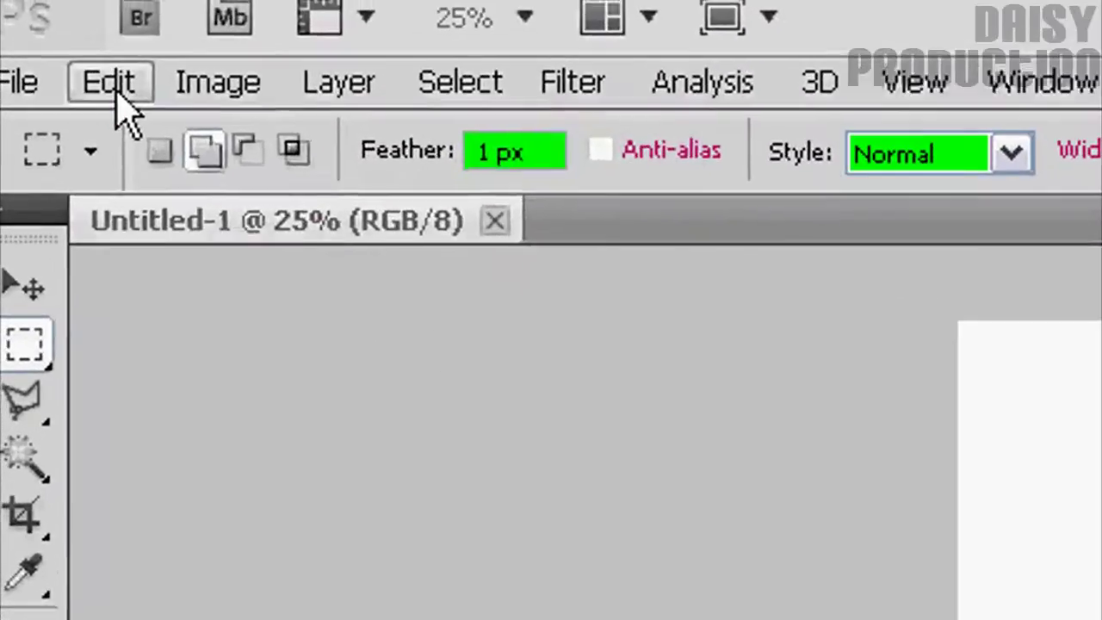
{"action": "left_click", "coordinate": [119, 95]}
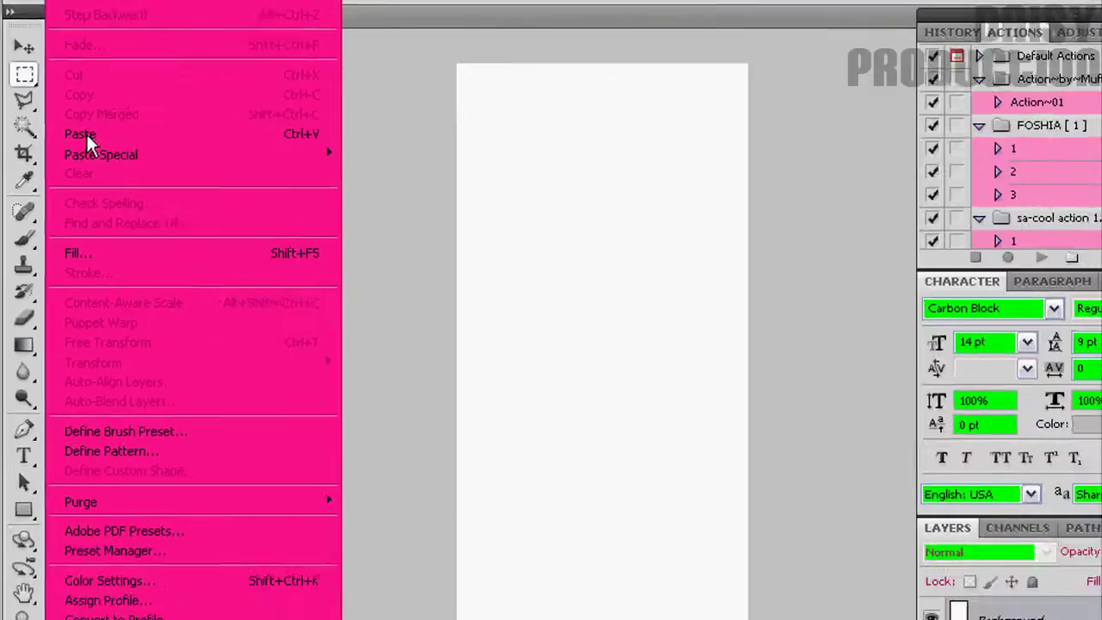
{"action": "left_click", "coordinate": [86, 134]}
{"action": "left_click_drag", "start_coordinate": [874, 14], "coordinate": [55, 29]}
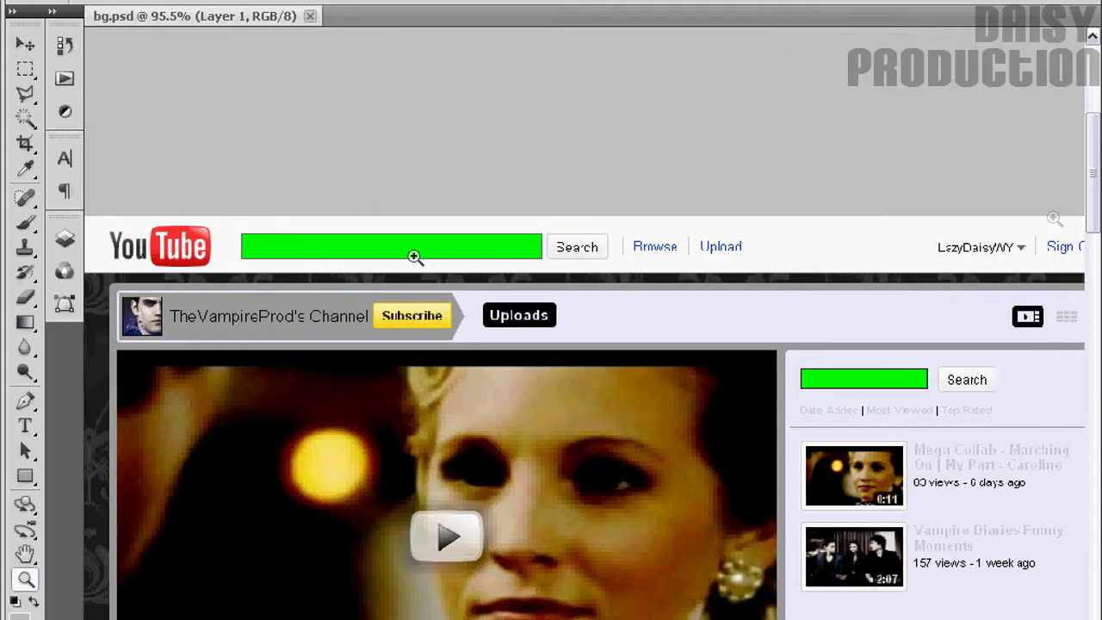
- Crop the YouTube header strip off the top of the screenshot
{"action": "scroll", "coordinate": [414, 253], "scroll_direction": "down", "scroll_amount": 5}
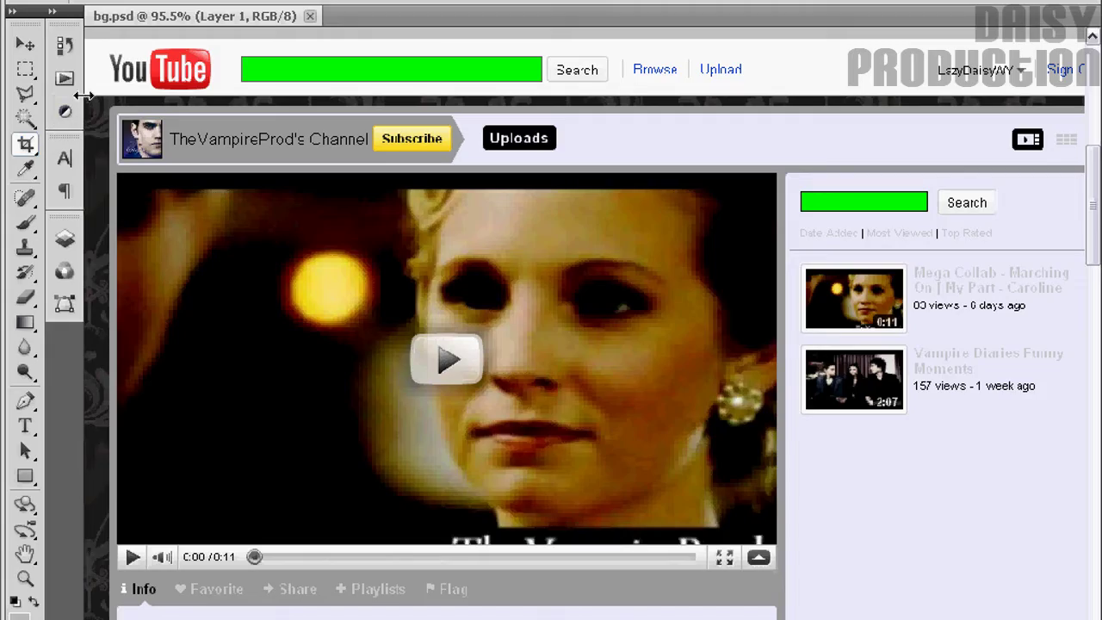
{"action": "scroll", "coordinate": [913, 352], "scroll_direction": "down", "scroll_amount": 2}
{"action": "scroll", "coordinate": [913, 352], "scroll_direction": "down", "scroll_amount": 10}
{"action": "scroll", "coordinate": [912, 351], "scroll_direction": "down", "scroll_amount": 10}
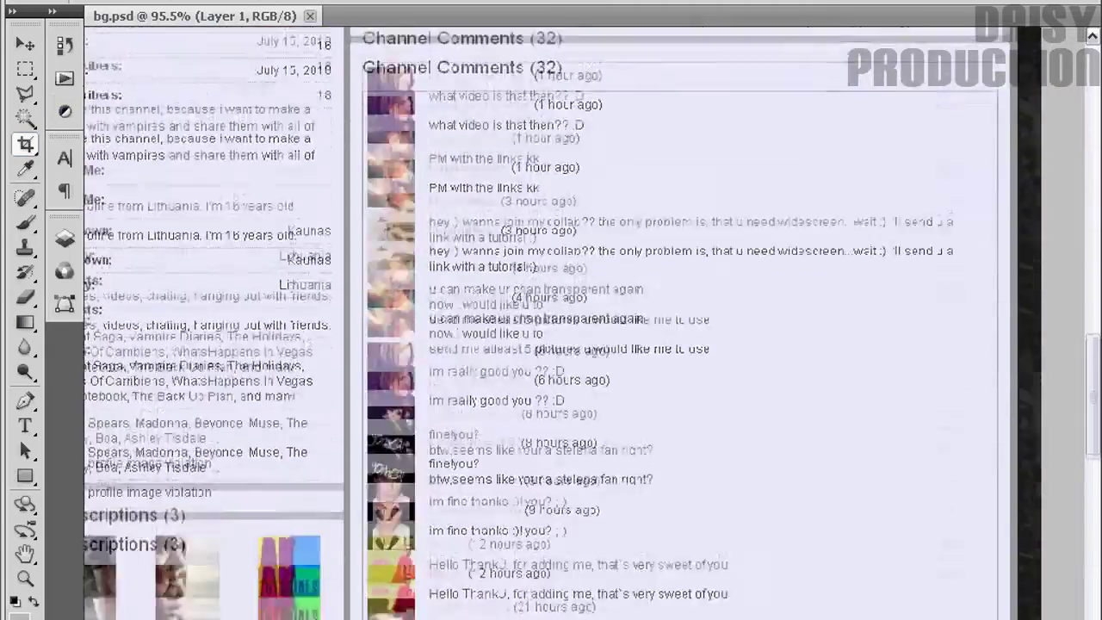
{"action": "scroll", "coordinate": [912, 351], "scroll_direction": "down", "scroll_amount": 10}
{"action": "scroll", "coordinate": [913, 352], "scroll_direction": "down", "scroll_amount": 5}
{"action": "scroll", "coordinate": [913, 352], "scroll_direction": "down", "scroll_amount": 5}
{"action": "left_click_drag", "start_coordinate": [1087, 562], "coordinate": [1086, 155]}
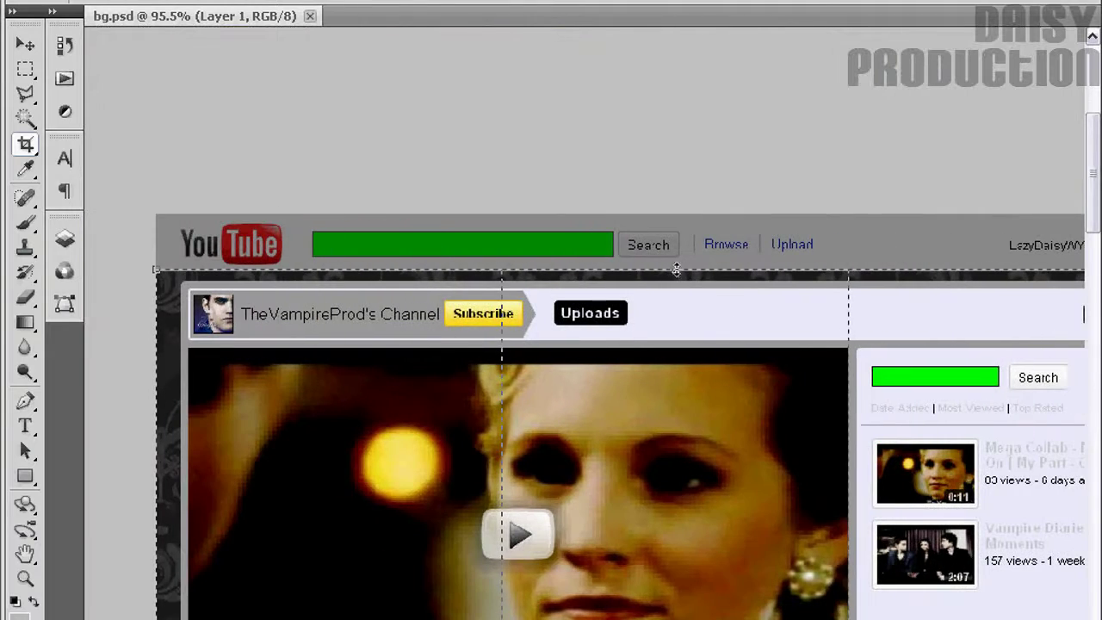
{"action": "key", "text": "Return"}
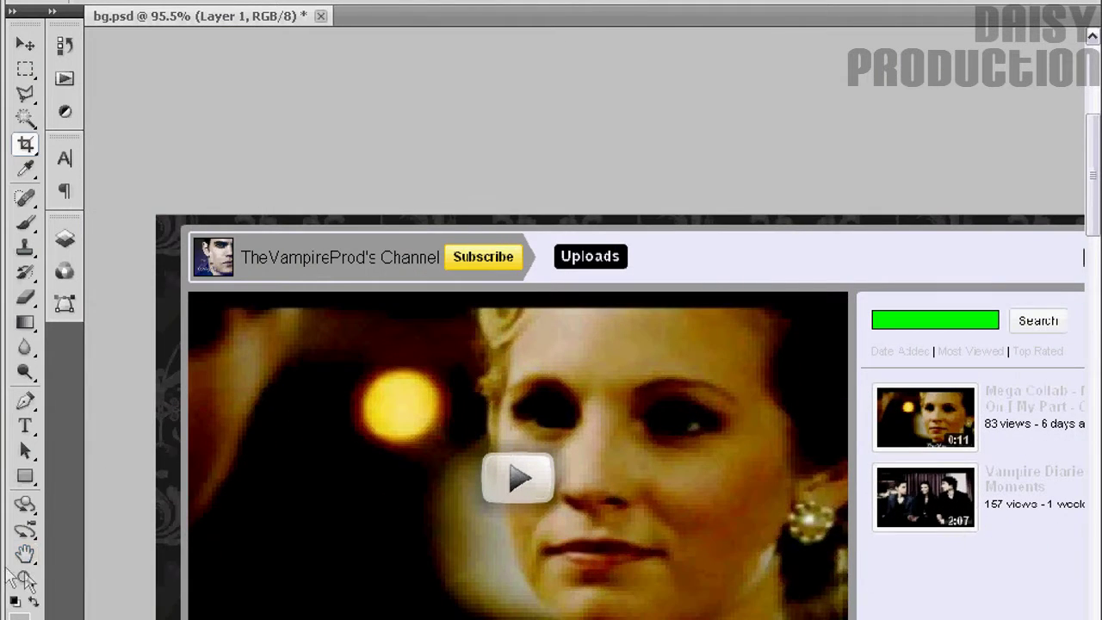
- Merge the screenshot into the Background, add two empty layers, and select Layer 1
{"action": "key", "text": "ctrl+0"}
{"action": "left_click", "coordinate": [64, 238]}
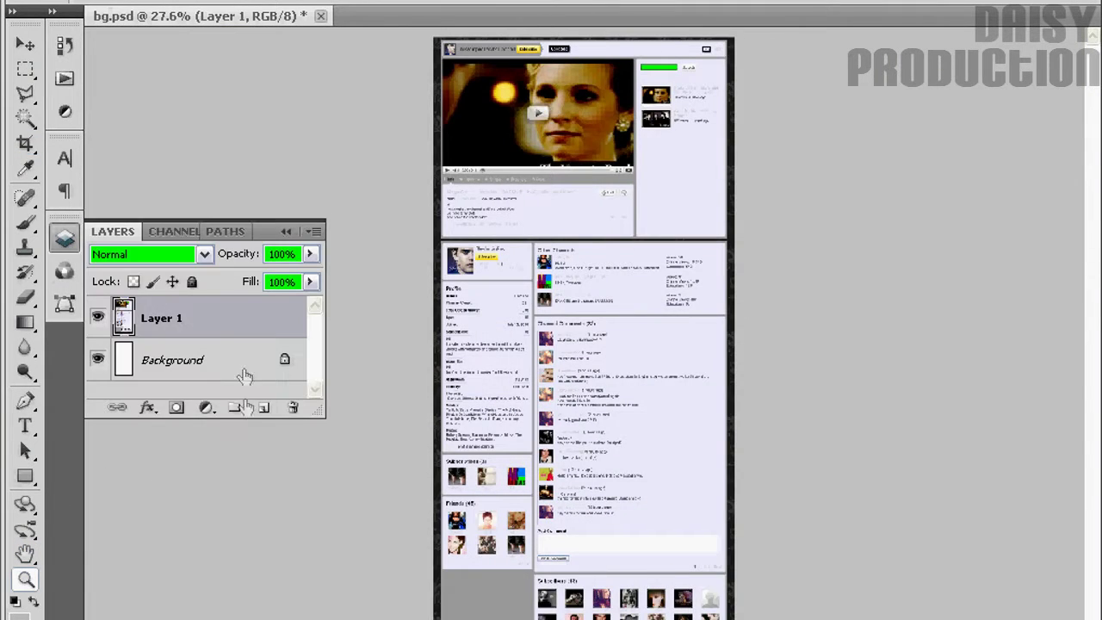
{"action": "right_click", "coordinate": [223, 327]}
{"action": "left_click", "coordinate": [276, 613]}
{"action": "left_click", "coordinate": [264, 408]}
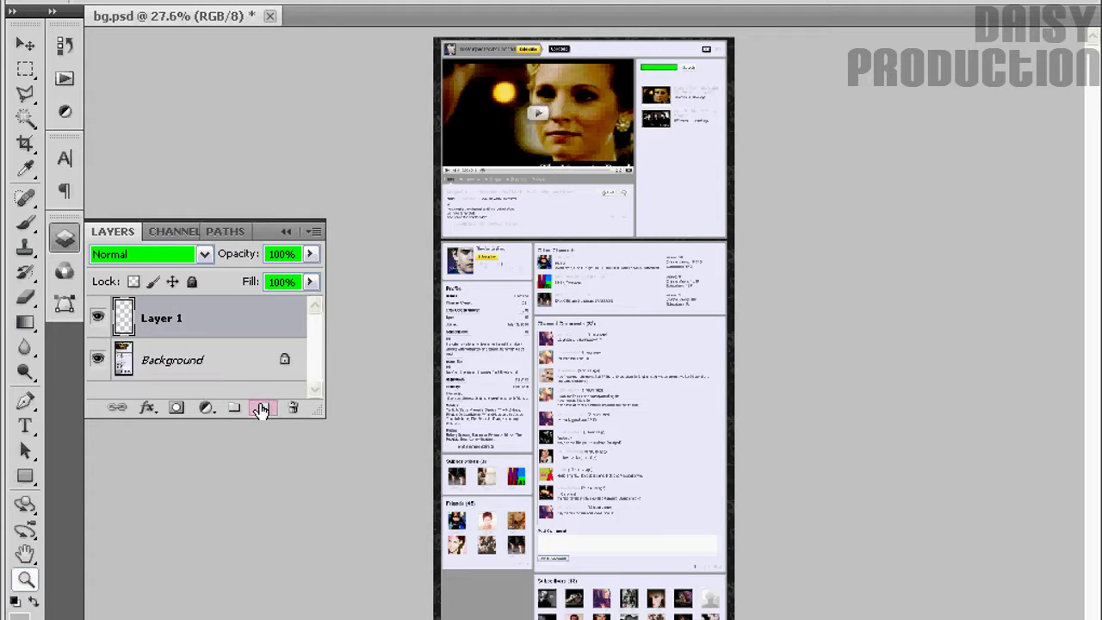
{"action": "left_click_drag", "start_coordinate": [271, 418], "coordinate": [271, 579]}
{"action": "left_click", "coordinate": [176, 362]}
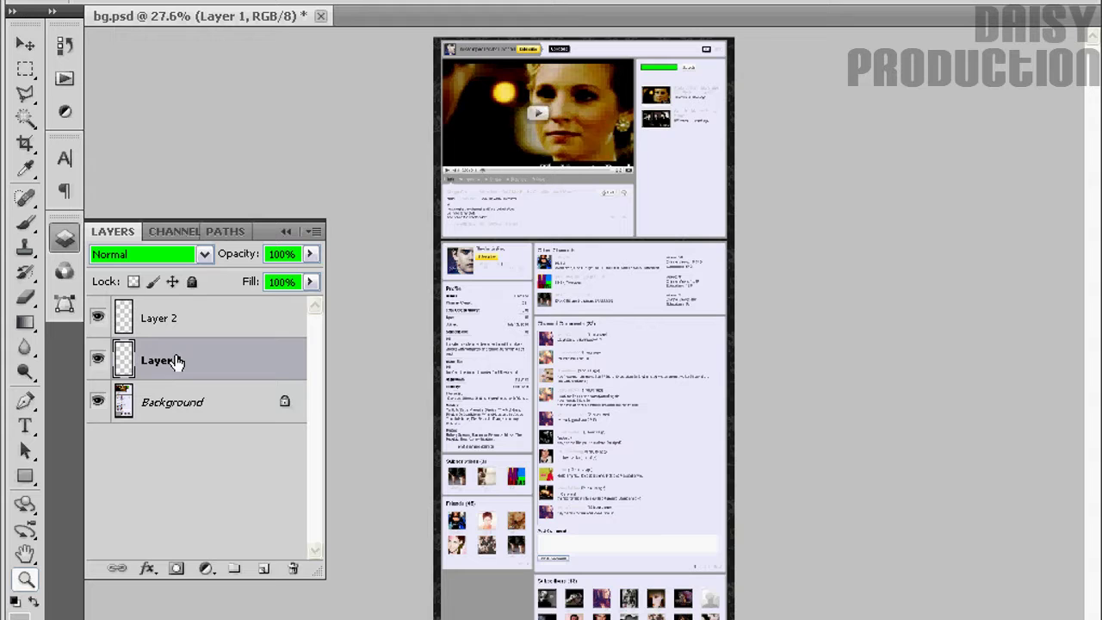
{"action": "left_click", "coordinate": [65, 241]}
{"action": "left_click", "coordinate": [26, 71]}
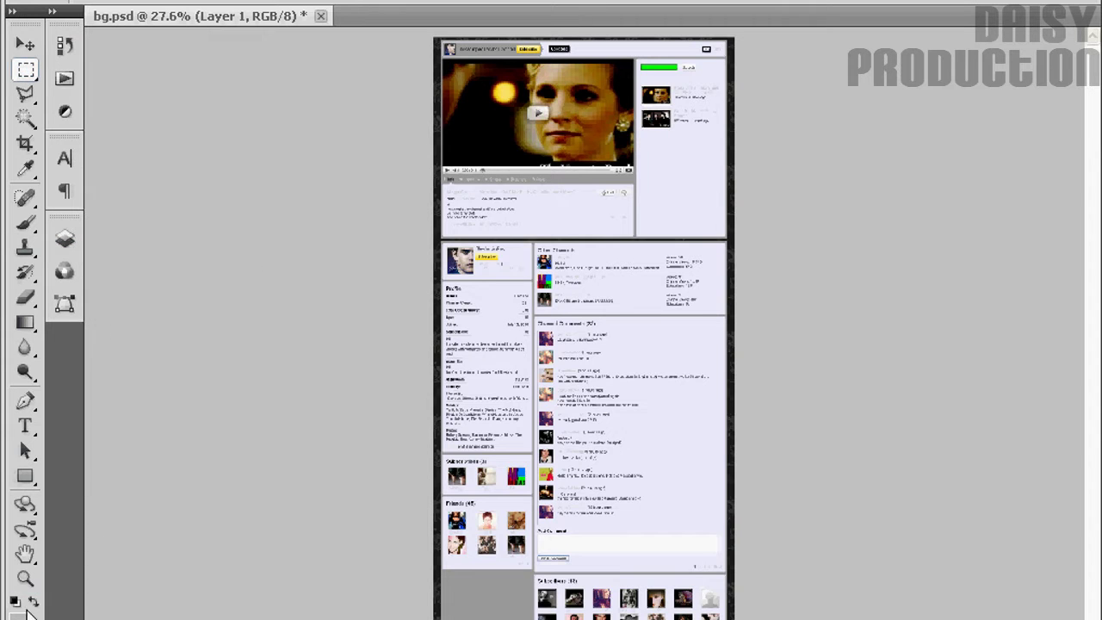
- Cover the channel header bar with a white-filled box on Layer 1
{"action": "left_click_drag", "start_coordinate": [764, 90], "coordinate": [276, 256]}
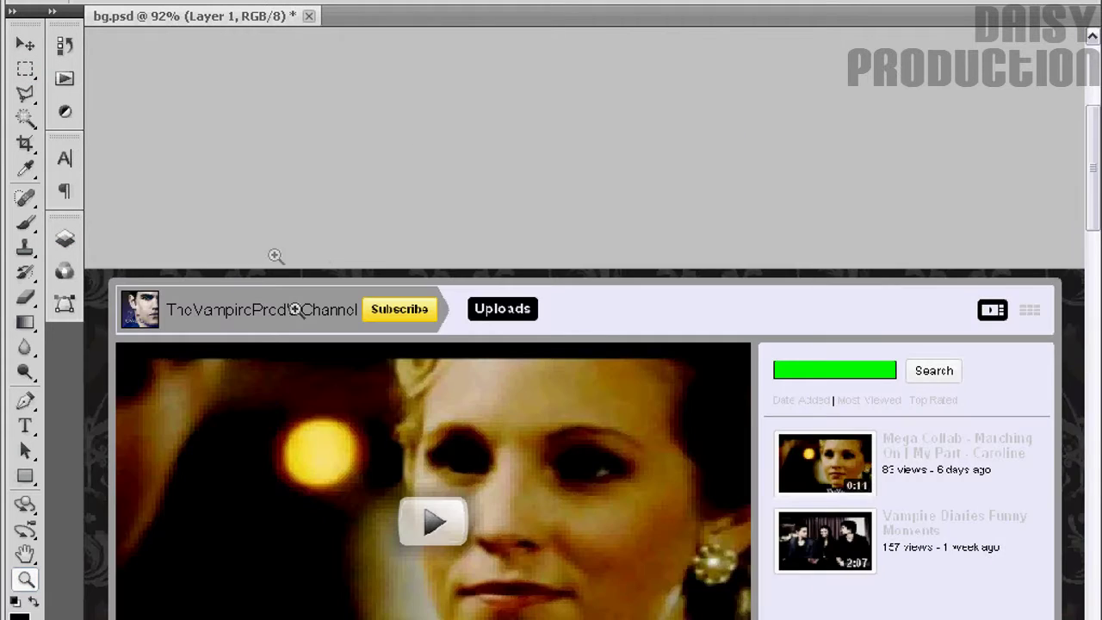
{"action": "left_click_drag", "start_coordinate": [1092, 163], "coordinate": [1091, 186]}
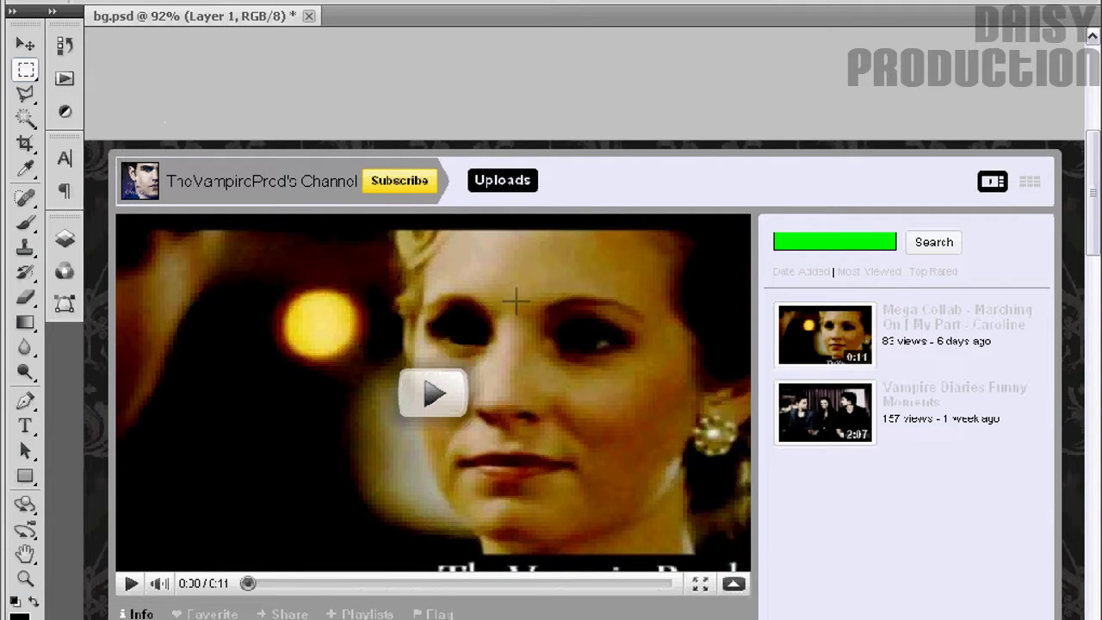
{"action": "left_click_drag", "start_coordinate": [120, 161], "coordinate": [988, 215]}
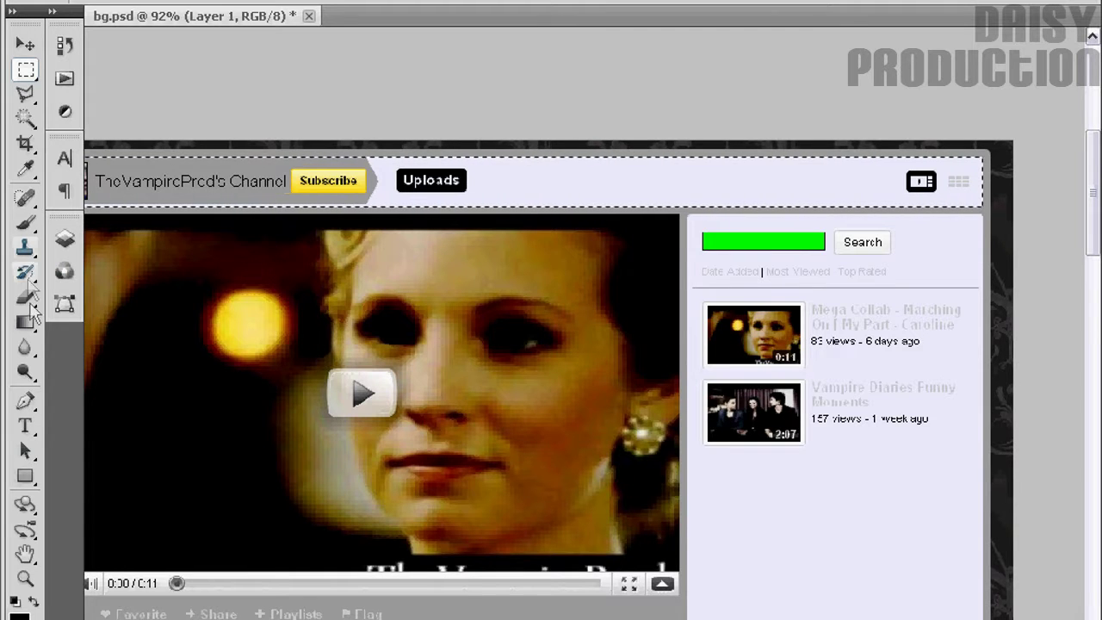
{"action": "left_click_drag", "start_coordinate": [25, 322], "coordinate": [95, 339]}
{"action": "left_click", "coordinate": [176, 177]}
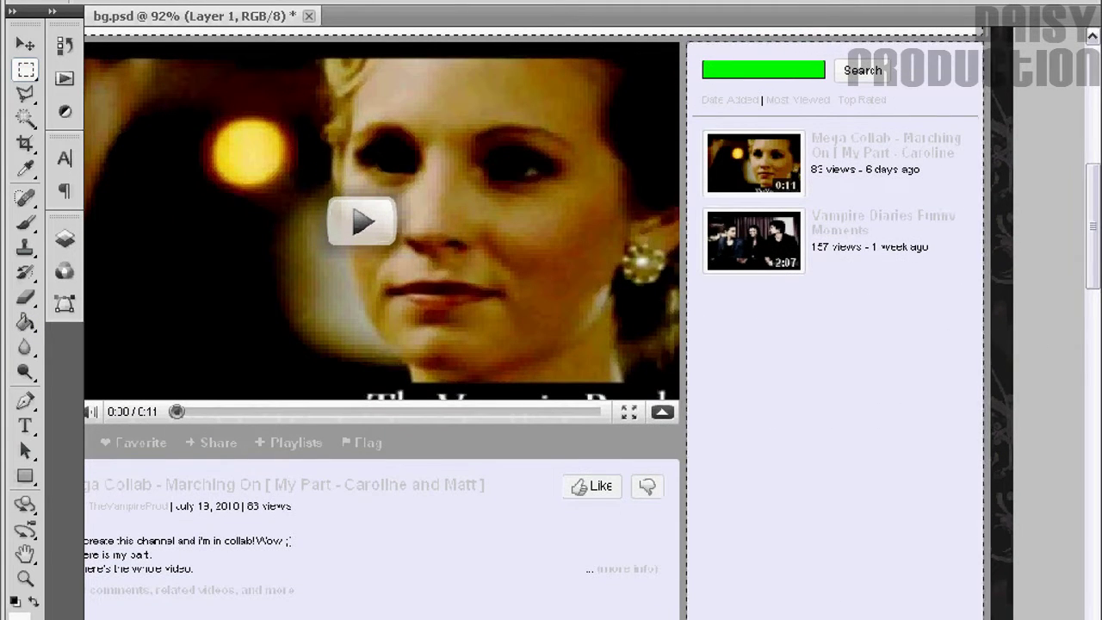
- Fill the right sidebar panel and the video info panel with white
{"action": "left_click", "coordinate": [25, 322]}
{"action": "left_click", "coordinate": [790, 387]}
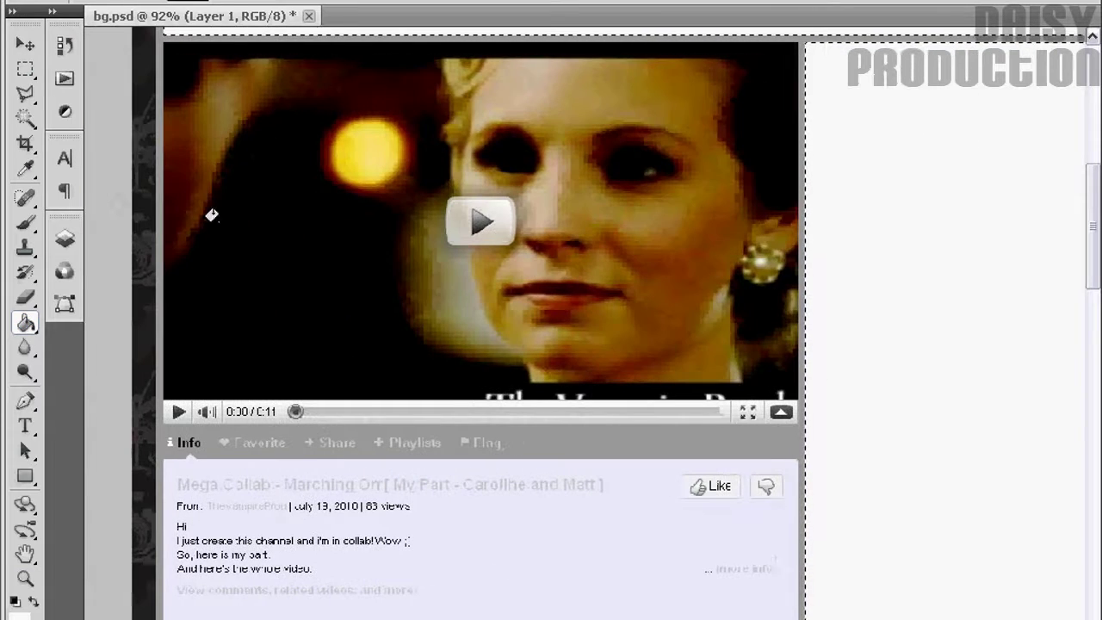
{"action": "key", "text": "m"}
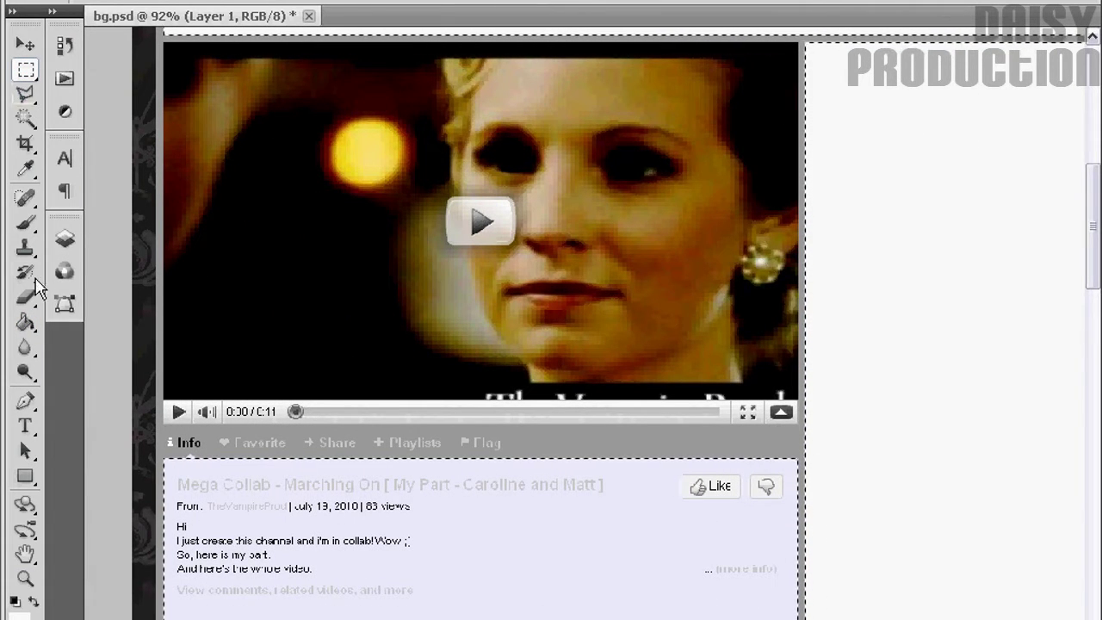
{"action": "left_click", "coordinate": [26, 324]}
{"action": "left_click", "coordinate": [438, 539]}
- Fill the channel profile box and the Other Channels box with white
{"action": "left_click_drag", "start_coordinate": [1093, 254], "coordinate": [1093, 362]}
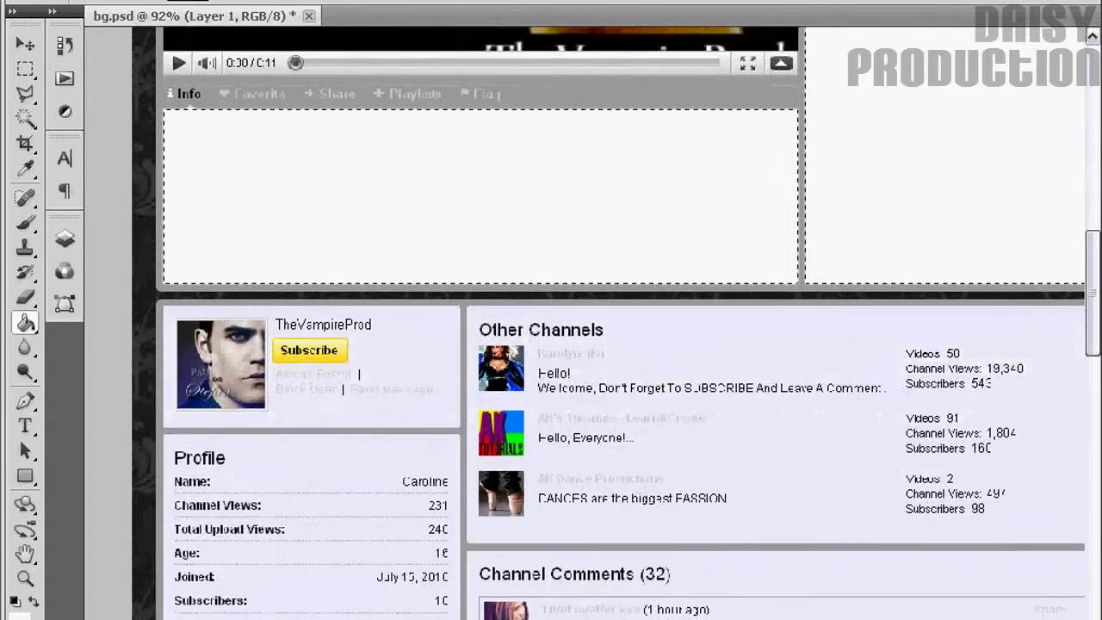
{"action": "left_click", "coordinate": [26, 74]}
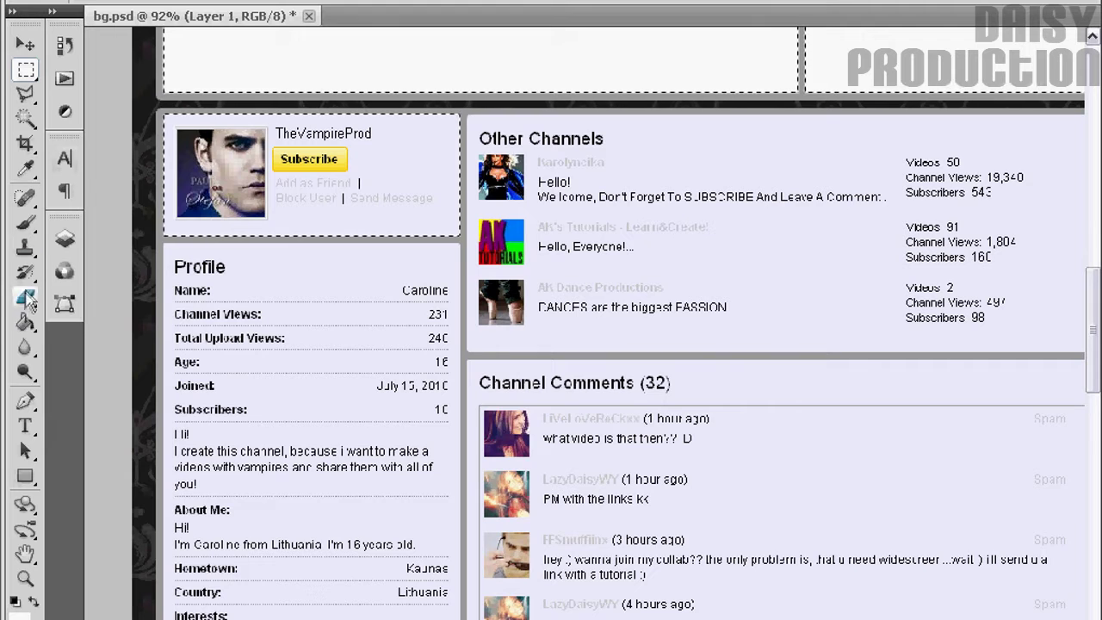
{"action": "left_click", "coordinate": [26, 323]}
{"action": "left_click", "coordinate": [381, 164]}
{"action": "scroll", "coordinate": [551, 344], "scroll_direction": "right", "scroll_amount": 3}
{"action": "scroll", "coordinate": [532, 323], "scroll_direction": "left", "scroll_amount": 1}
{"action": "left_click", "coordinate": [26, 72]}
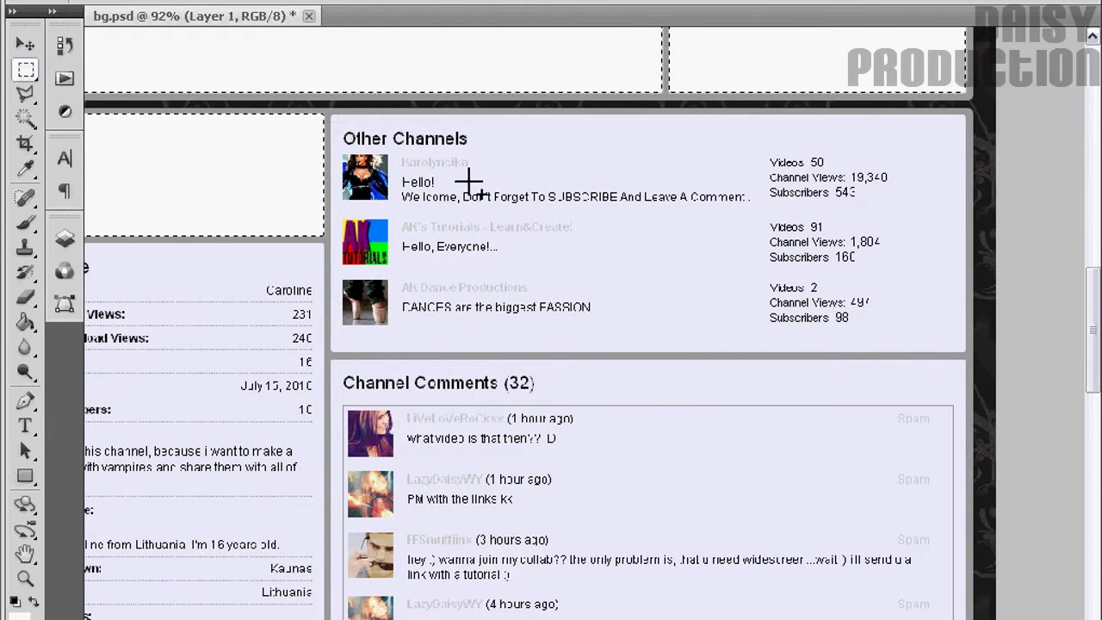
{"action": "left_click_drag", "start_coordinate": [971, 360], "coordinate": [966, 350]}
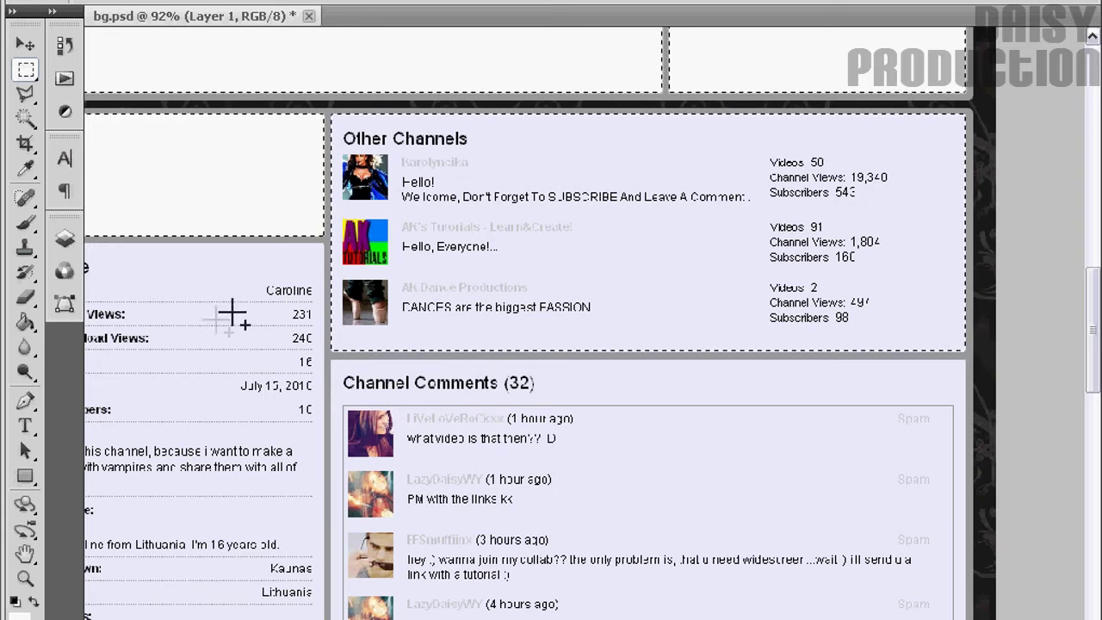
{"action": "left_click", "coordinate": [26, 323]}
{"action": "left_click", "coordinate": [520, 236]}
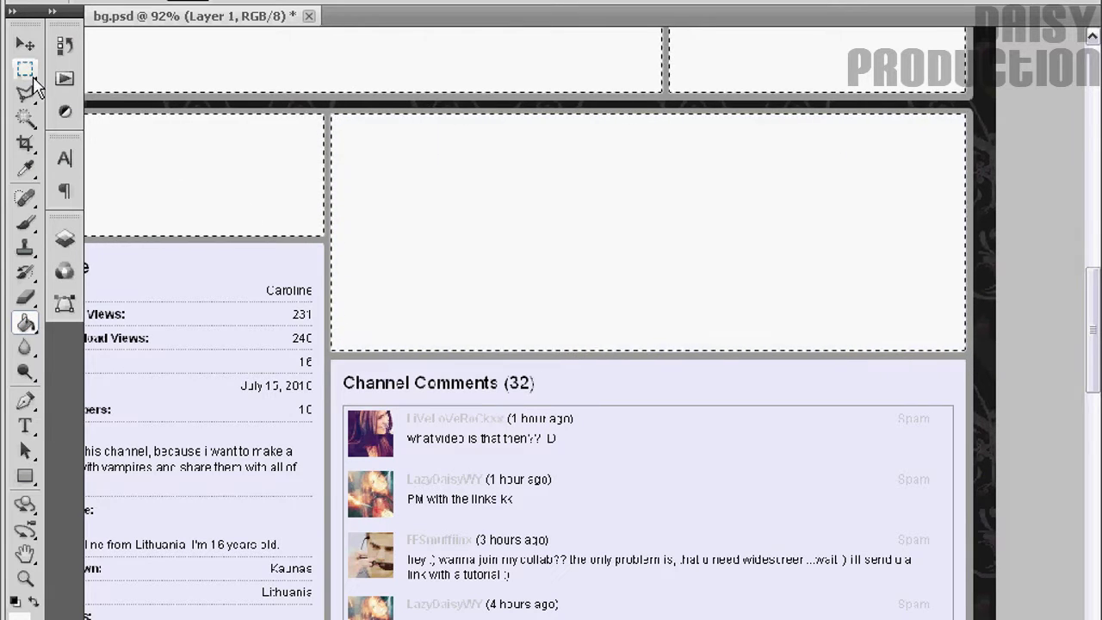
- Fill the Profile box further down the page with white
{"action": "left_click", "coordinate": [25, 69]}
{"action": "scroll", "coordinate": [247, 289], "scroll_direction": "left", "scroll_amount": 3}
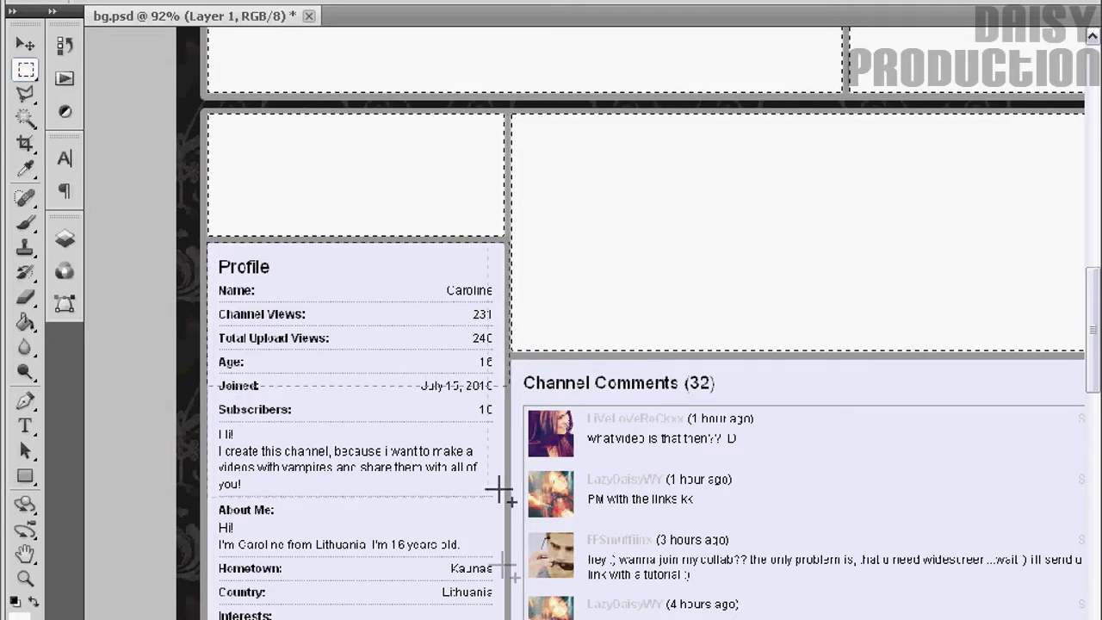
{"action": "scroll", "coordinate": [500, 489], "scroll_direction": "down", "scroll_amount": 5}
{"action": "scroll", "coordinate": [512, 525], "scroll_direction": "down", "scroll_amount": 5}
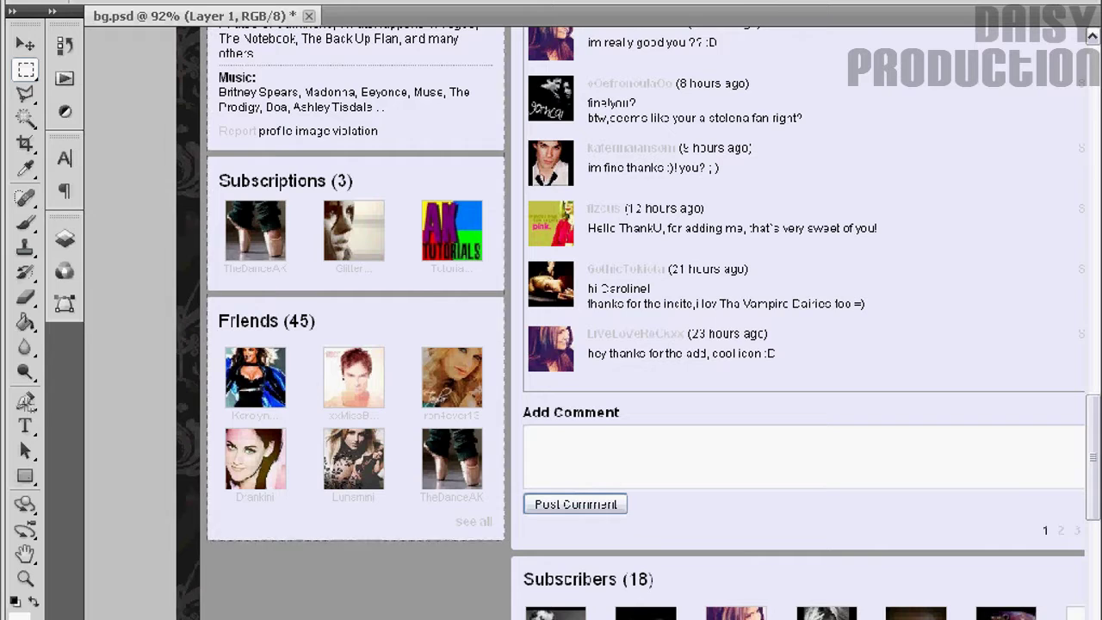
{"action": "key", "text": "g"}
{"action": "left_click", "coordinate": [389, 321]}
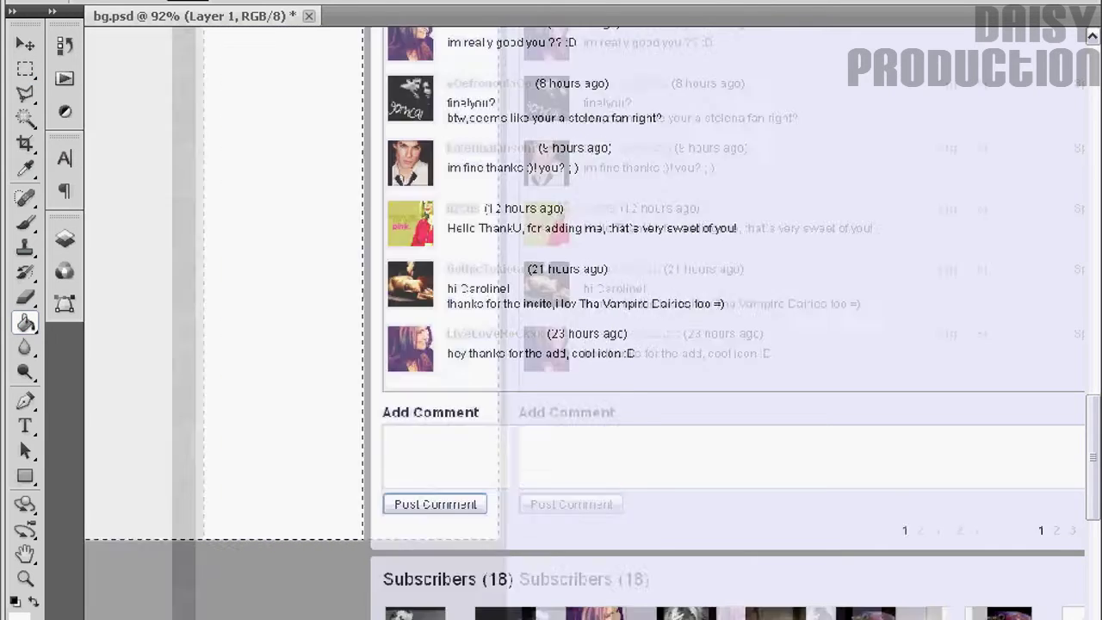
- Fill the Channel Comments and Subscribers area with white
{"action": "scroll", "coordinate": [396, 318], "scroll_direction": "right", "scroll_amount": 5}
{"action": "scroll", "coordinate": [80, 185], "scroll_direction": "up", "scroll_amount": 10}
{"action": "left_click", "coordinate": [25, 69]}
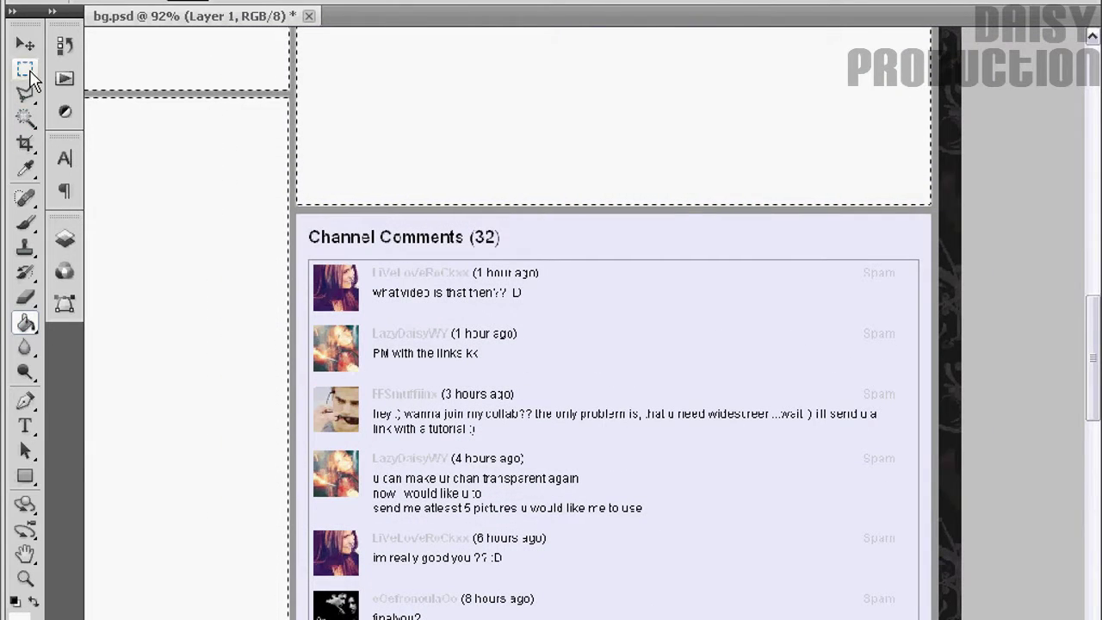
{"action": "left_click_drag", "start_coordinate": [303, 222], "coordinate": [938, 581]}
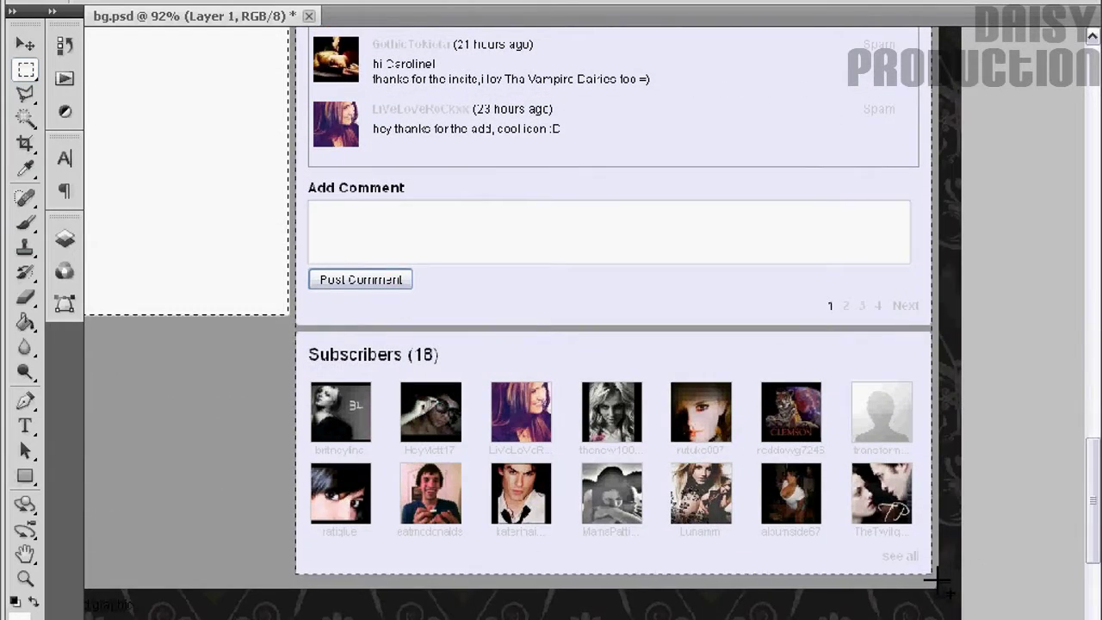
{"action": "left_click", "coordinate": [465, 344]}
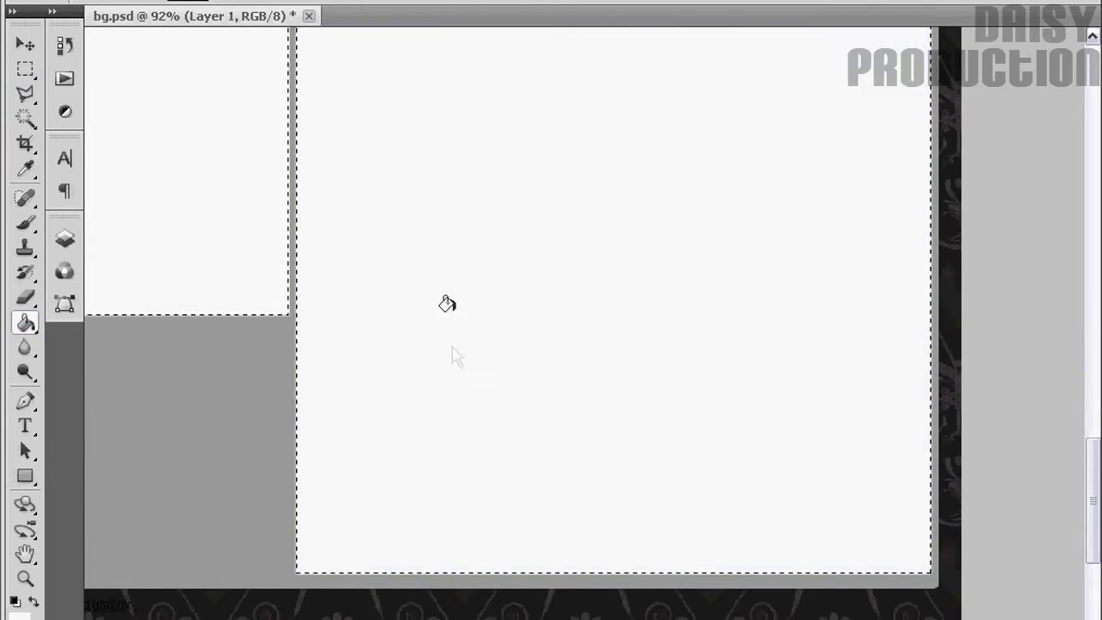
{"action": "key", "text": "z"}
{"action": "key", "text": "ctrl+0"}
{"action": "left_click", "coordinate": [65, 239]}
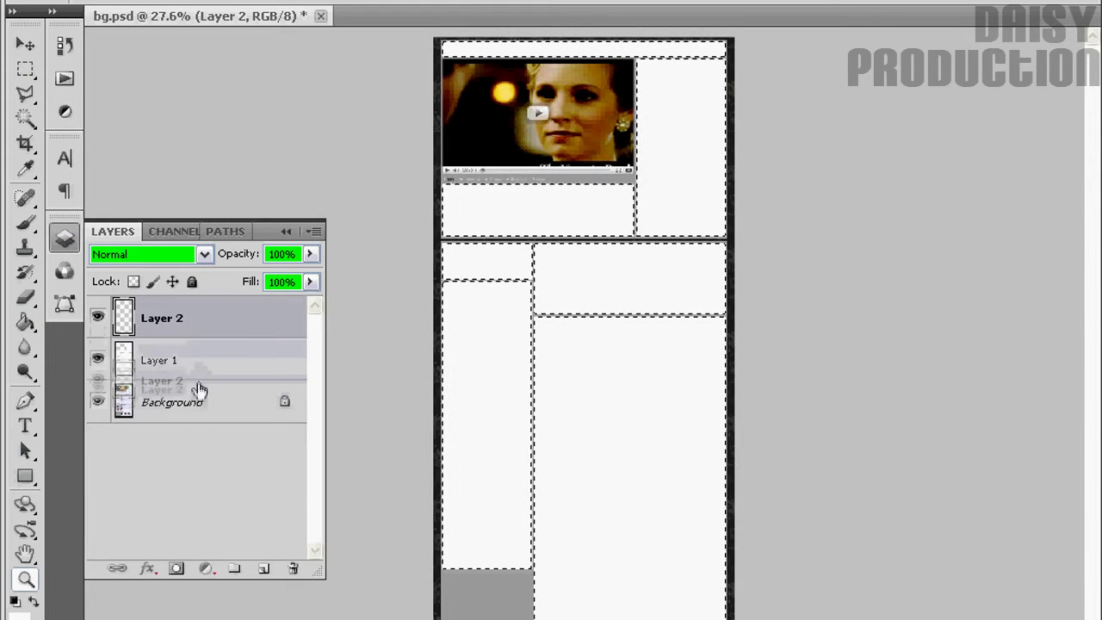
- Move Layer 2 beneath Layer 1 and fill both the panel selection and its inverse with black
{"action": "left_click_drag", "start_coordinate": [199, 327], "coordinate": [204, 369]}
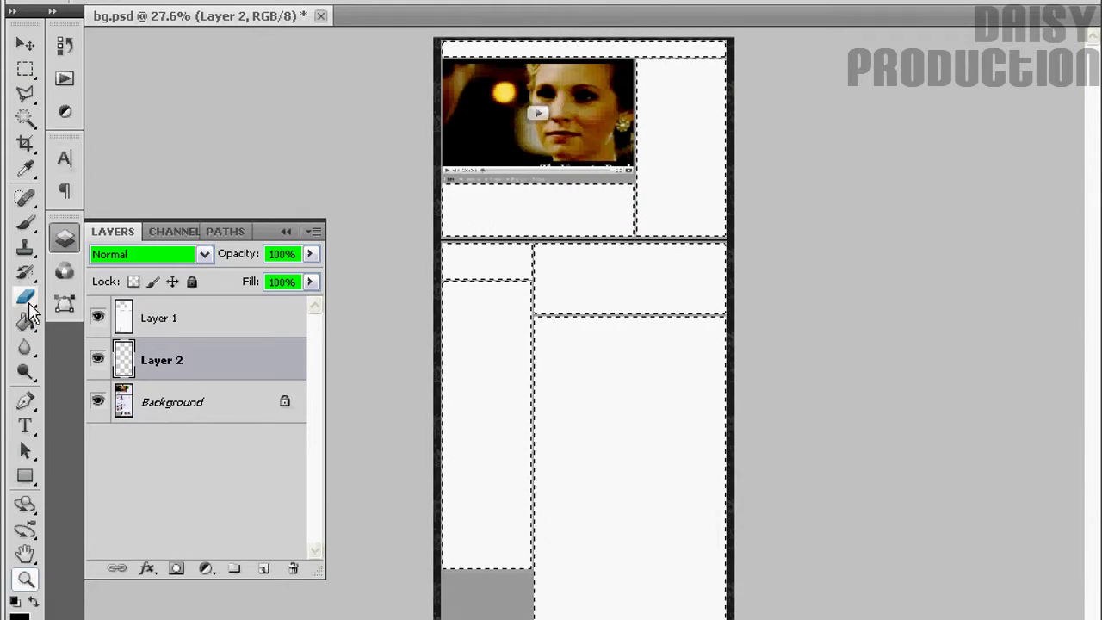
{"action": "left_click", "coordinate": [25, 321]}
{"action": "left_click", "coordinate": [495, 618]}
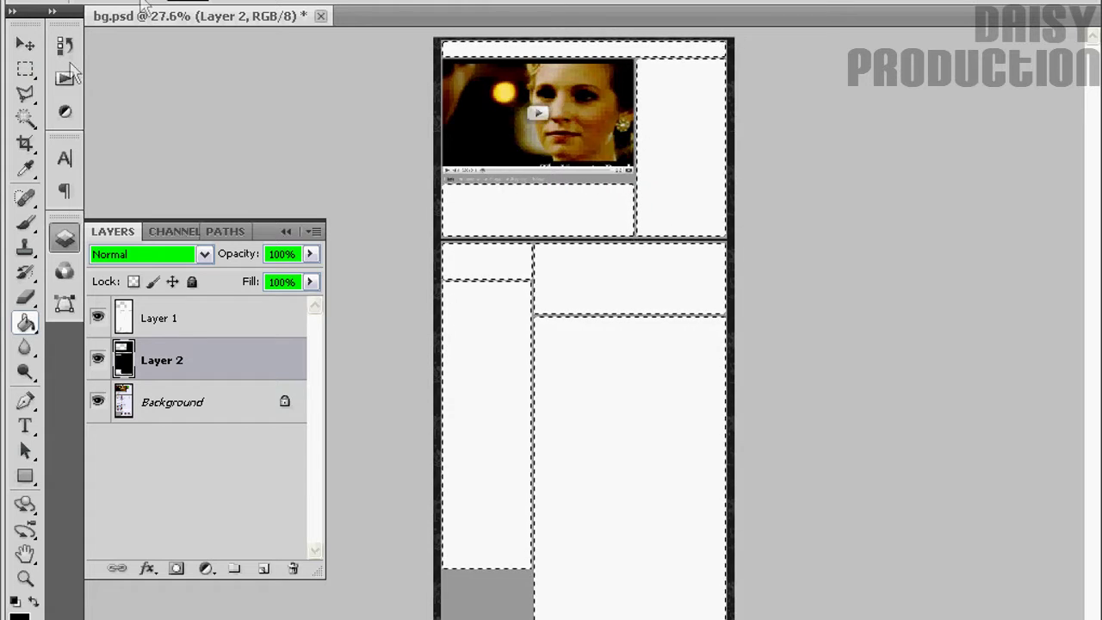
{"action": "left_click", "coordinate": [284, 29]}
{"action": "left_click", "coordinate": [495, 605]}
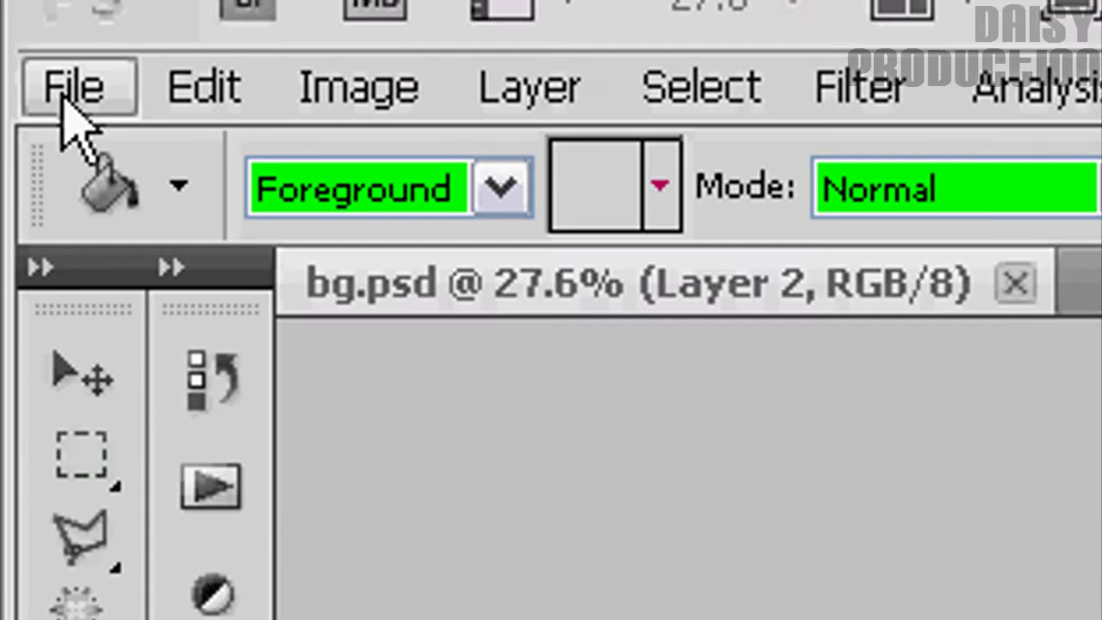
{"action": "left_click", "coordinate": [67, 88]}
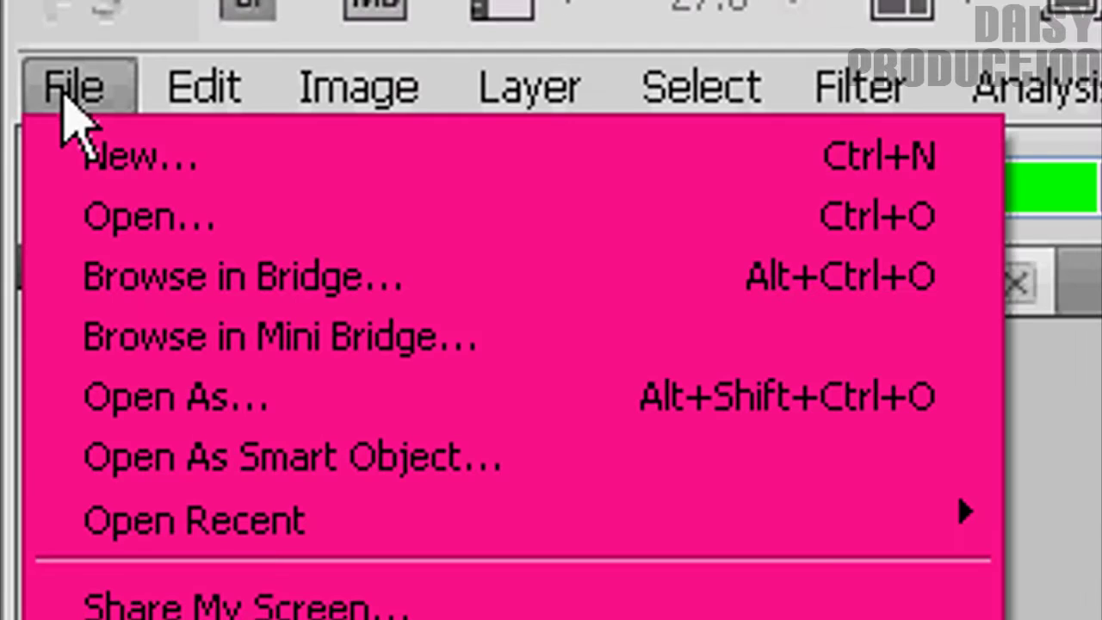
- Open hq001, hq003, hq005, hq007 and hq008.jpg from the pics/cheryl folder
{"action": "left_click", "coordinate": [142, 215]}
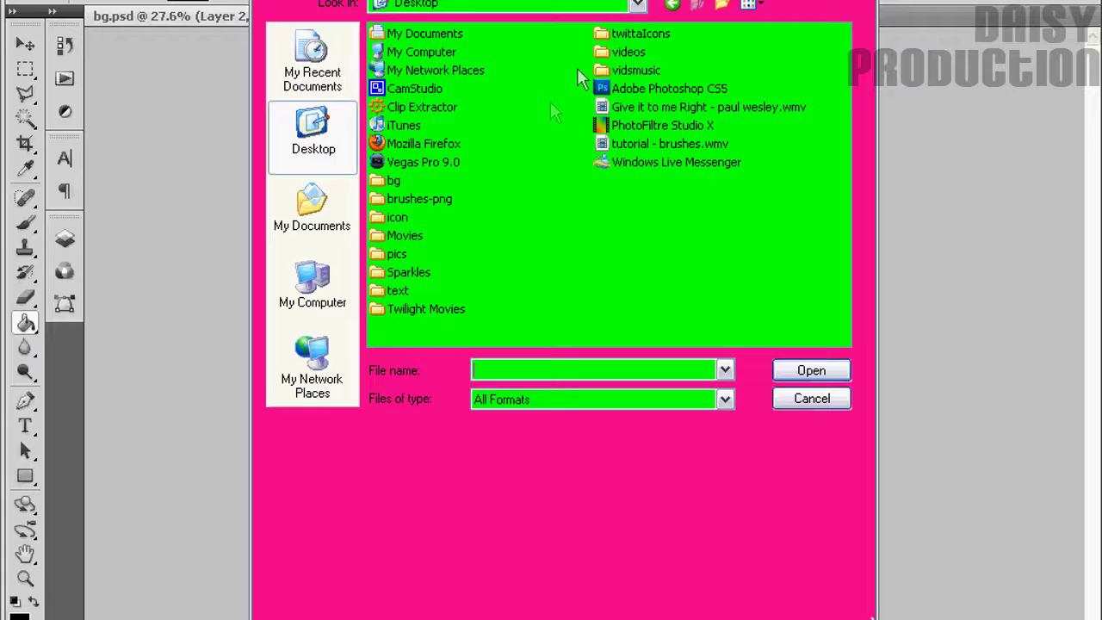
{"action": "double_click", "coordinate": [378, 254]}
{"action": "double_click", "coordinate": [376, 39]}
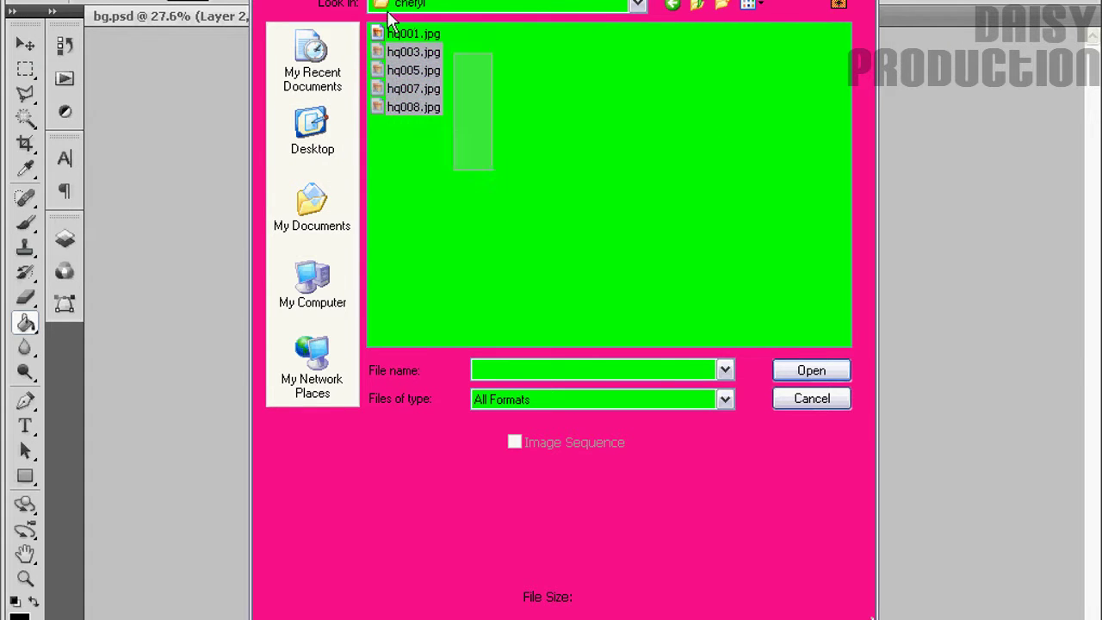
{"action": "left_click_drag", "start_coordinate": [496, 177], "coordinate": [374, 17]}
{"action": "left_click", "coordinate": [786, 372]}
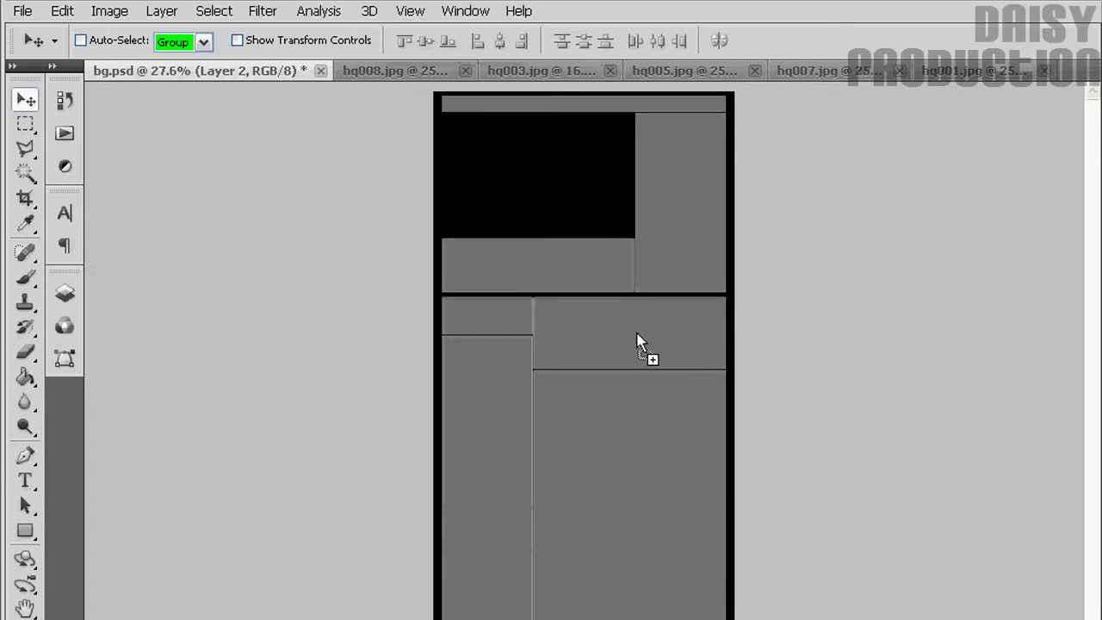
- Place the first photo into bg.psd as Layer 3, shrunk over the upper panels, then close hq008
{"action": "left_click_drag", "start_coordinate": [681, 361], "coordinate": [644, 352]}
{"action": "left_click", "coordinate": [62, 10]}
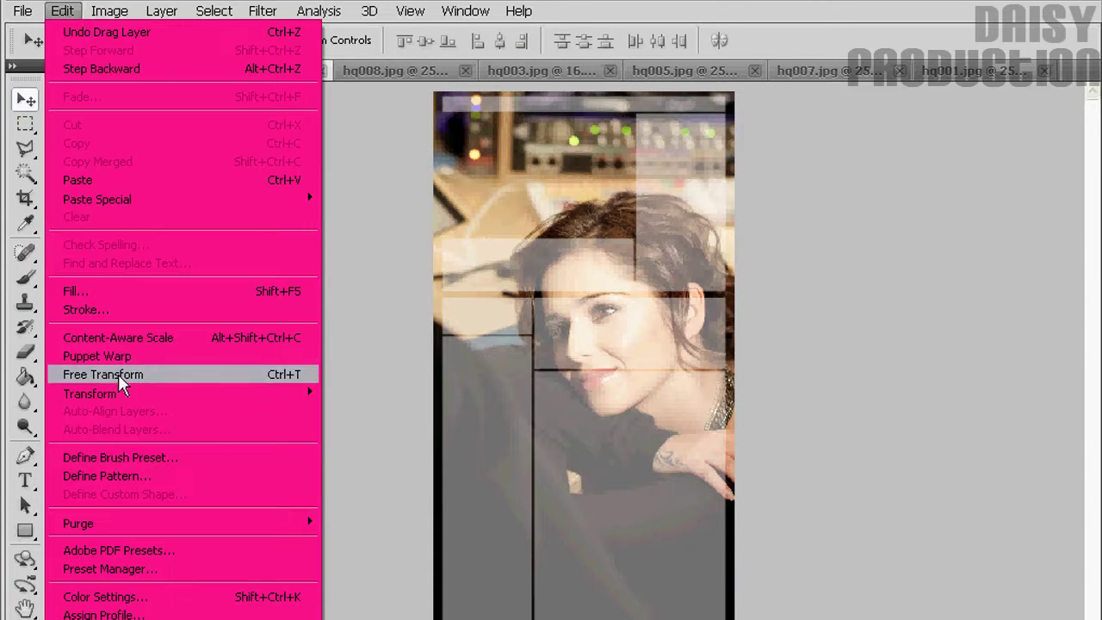
{"action": "left_click", "coordinate": [118, 374]}
{"action": "left_click_drag", "start_coordinate": [787, 583], "coordinate": [579, 421]}
{"action": "left_click_drag", "start_coordinate": [728, 534], "coordinate": [750, 492]}
{"action": "left_click_drag", "start_coordinate": [517, 405], "coordinate": [485, 388]}
{"action": "mouse_move", "coordinate": [729, 477]}
{"action": "left_mouse_down"}
{"action": "mouse_move", "coordinate": [620, 406]}
{"action": "mouse_move", "coordinate": [638, 405]}
{"action": "mouse_move", "coordinate": [607, 353]}
{"action": "left_mouse_up"}
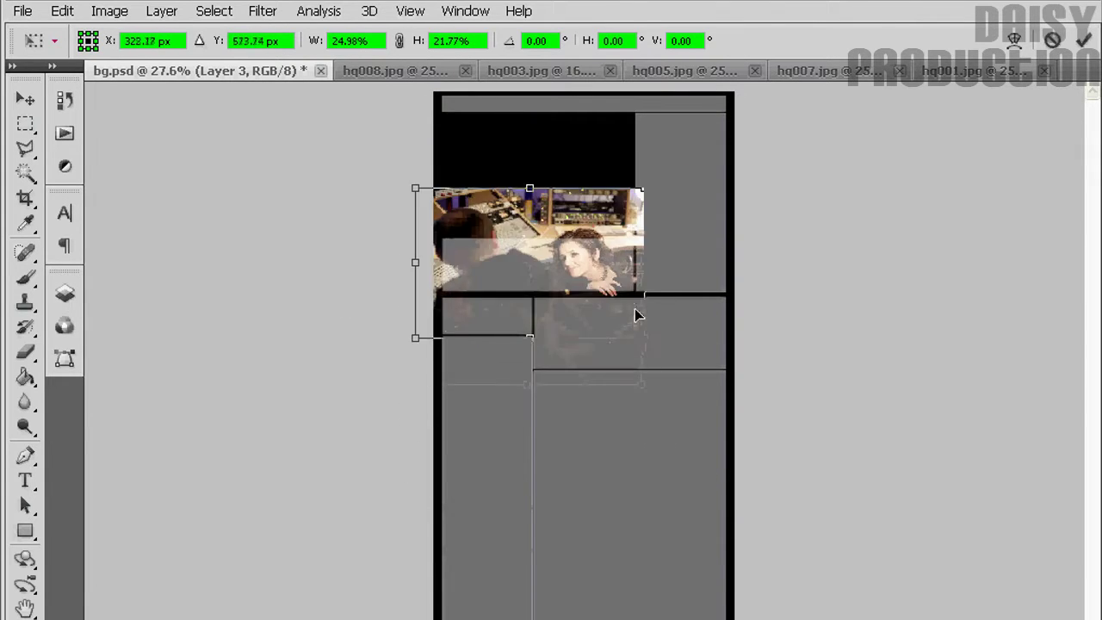
{"action": "left_click_drag", "start_coordinate": [571, 312], "coordinate": [623, 288]}
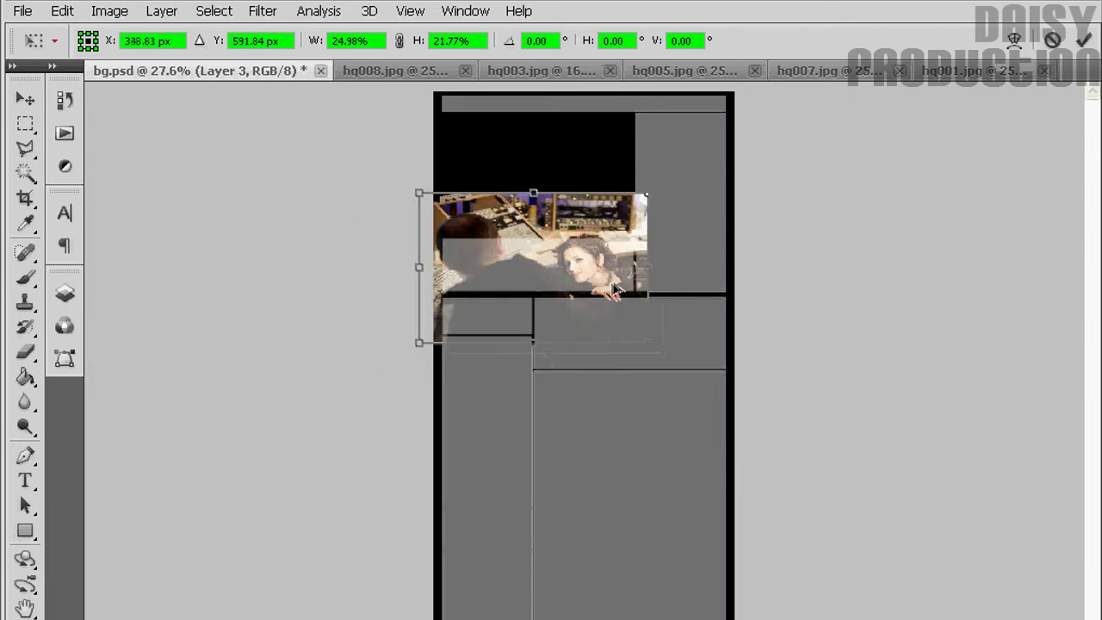
{"action": "type", "text": "24.77"}
{"action": "key", "text": "Return"}
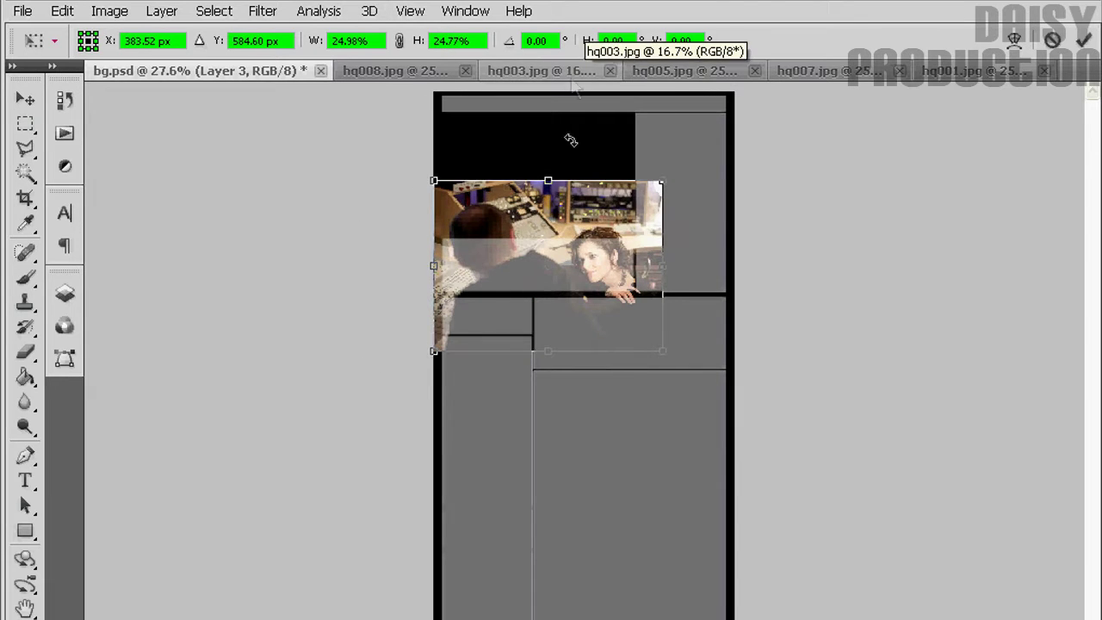
{"action": "left_click", "coordinate": [1085, 40]}
{"action": "left_click", "coordinate": [405, 72]}
{"action": "left_click", "coordinate": [411, 69]}
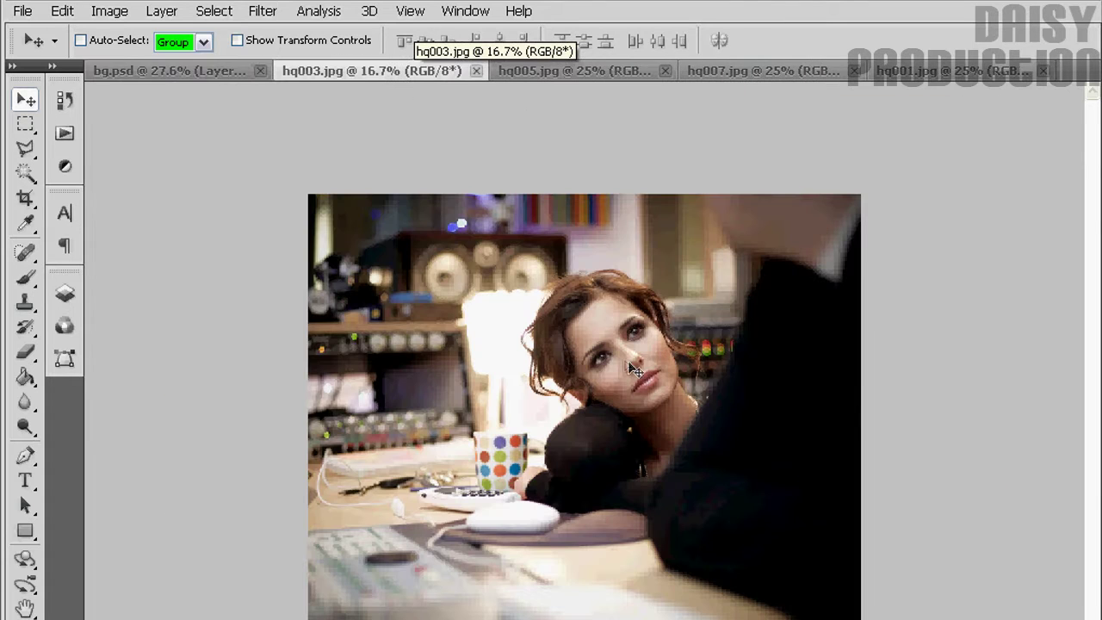
- Drag hq003 into bg.psd as Layer 4 and scale it to width 21.26 near the top panel
{"action": "left_click_drag", "start_coordinate": [162, 85], "coordinate": [614, 349]}
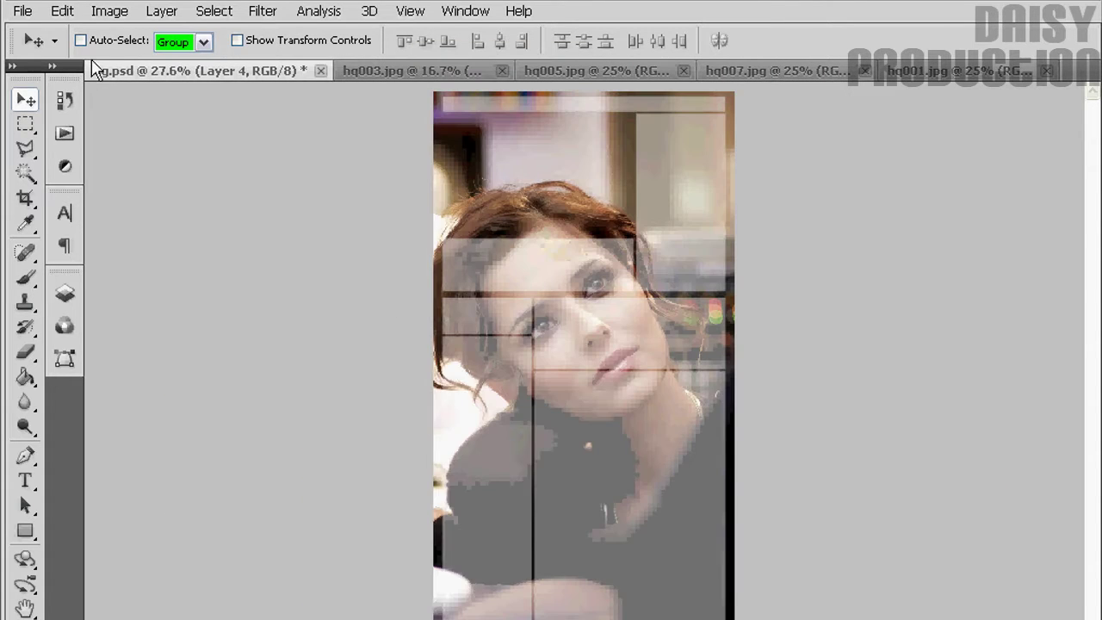
{"action": "left_click", "coordinate": [61, 11]}
{"action": "left_click", "coordinate": [151, 379]}
{"action": "left_click_drag", "start_coordinate": [772, 539], "coordinate": [626, 351]}
{"action": "mouse_move", "coordinate": [357, 190]}
{"action": "left_mouse_down"}
{"action": "mouse_move", "coordinate": [745, 537]}
{"action": "mouse_move", "coordinate": [635, 389]}
{"action": "left_mouse_up"}
{"action": "left_click_drag", "start_coordinate": [583, 350], "coordinate": [656, 321]}
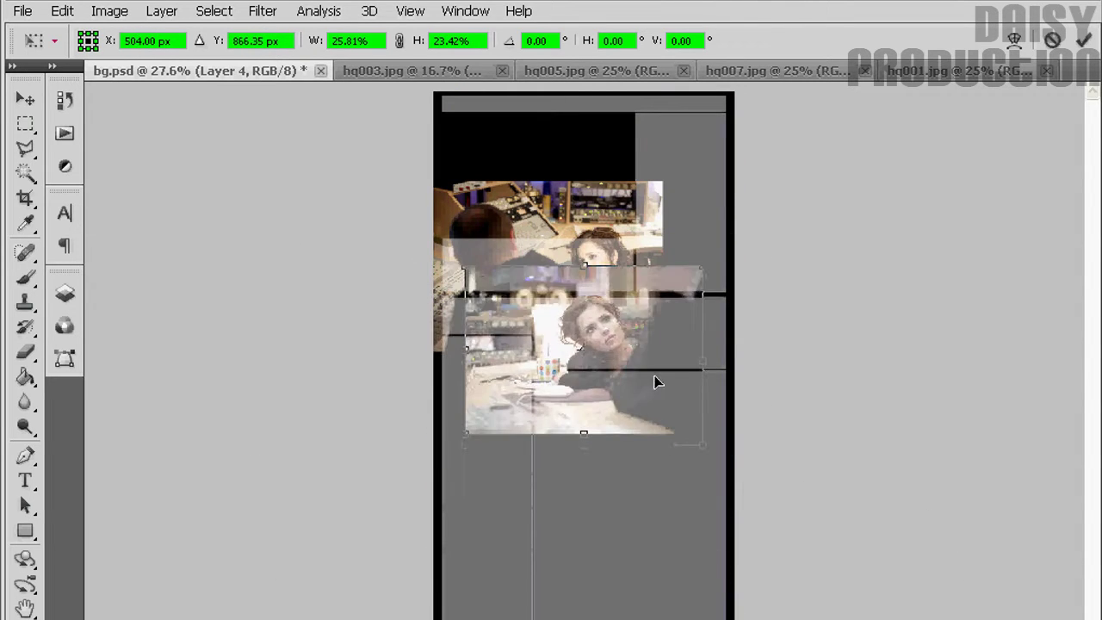
{"action": "left_click_drag", "start_coordinate": [703, 370], "coordinate": [697, 350]}
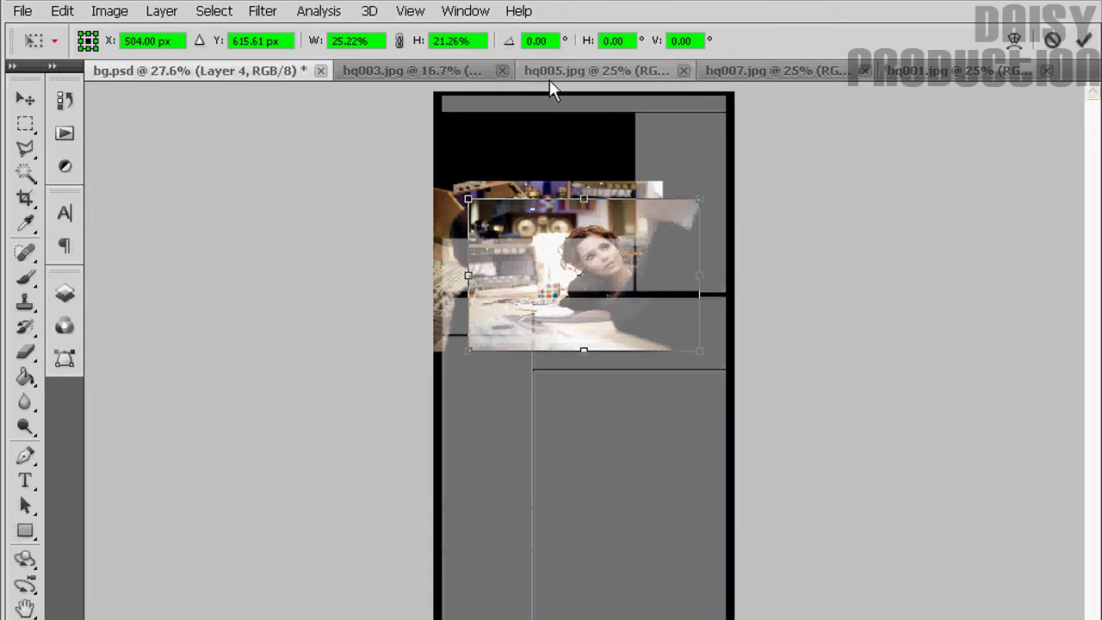
{"action": "type", "text": "21.26"}
{"action": "key", "text": "Return"}
{"action": "key", "text": "Return"}
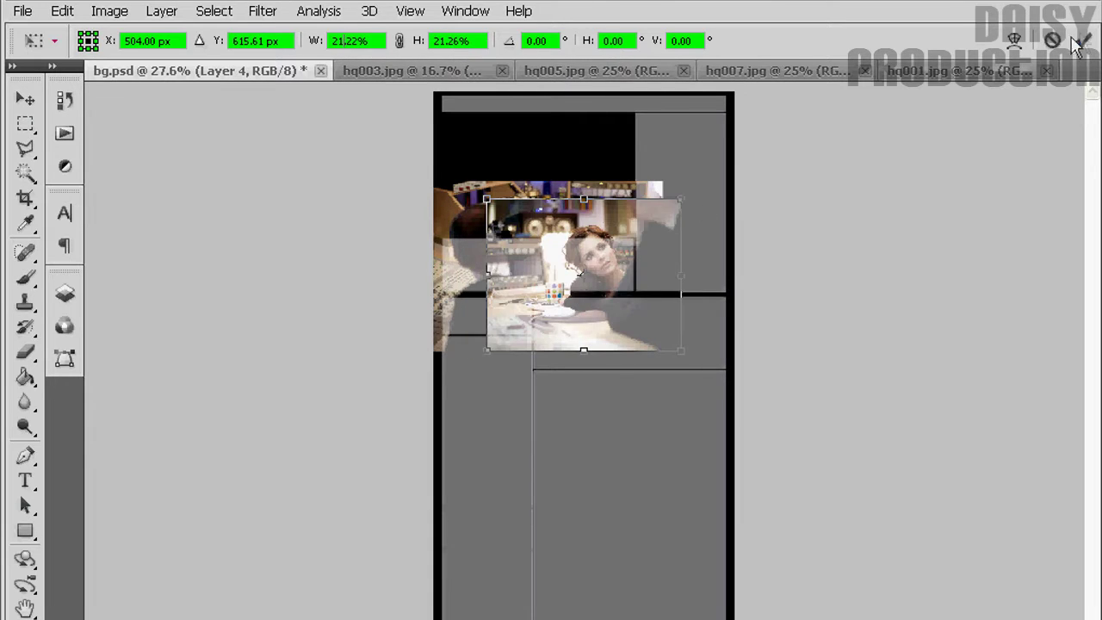
{"action": "left_click", "coordinate": [67, 296]}
{"action": "left_click", "coordinate": [183, 460]}
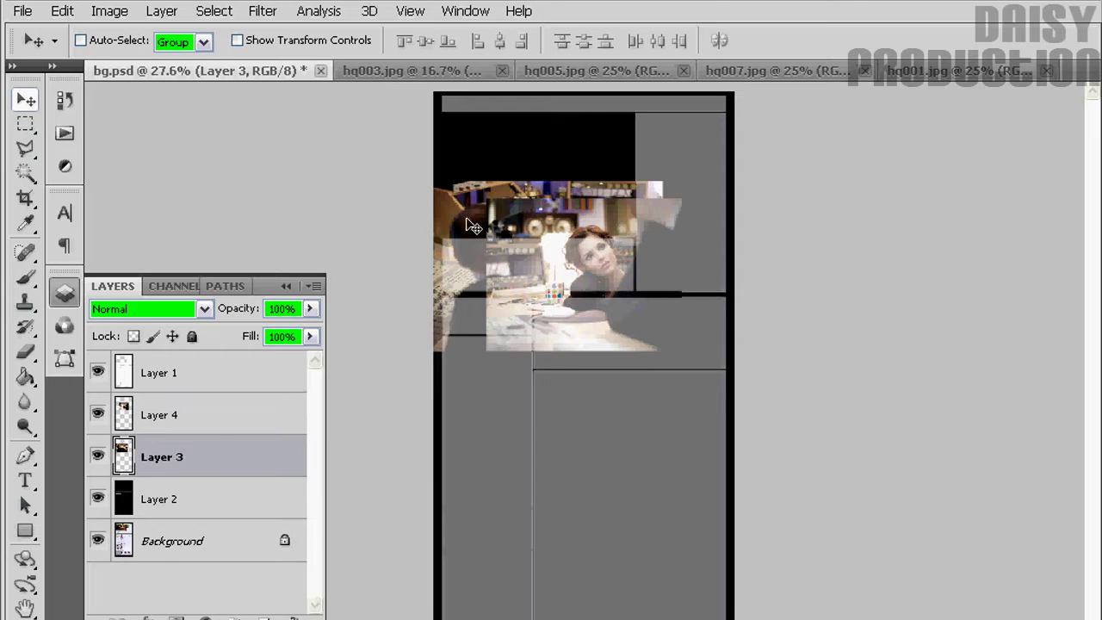
- Move the Layer 3 photo down into the lower panels and zoom in on the Layer 4 photo
{"action": "left_click_drag", "start_coordinate": [474, 226], "coordinate": [492, 397]}
{"action": "left_click", "coordinate": [29, 12]}
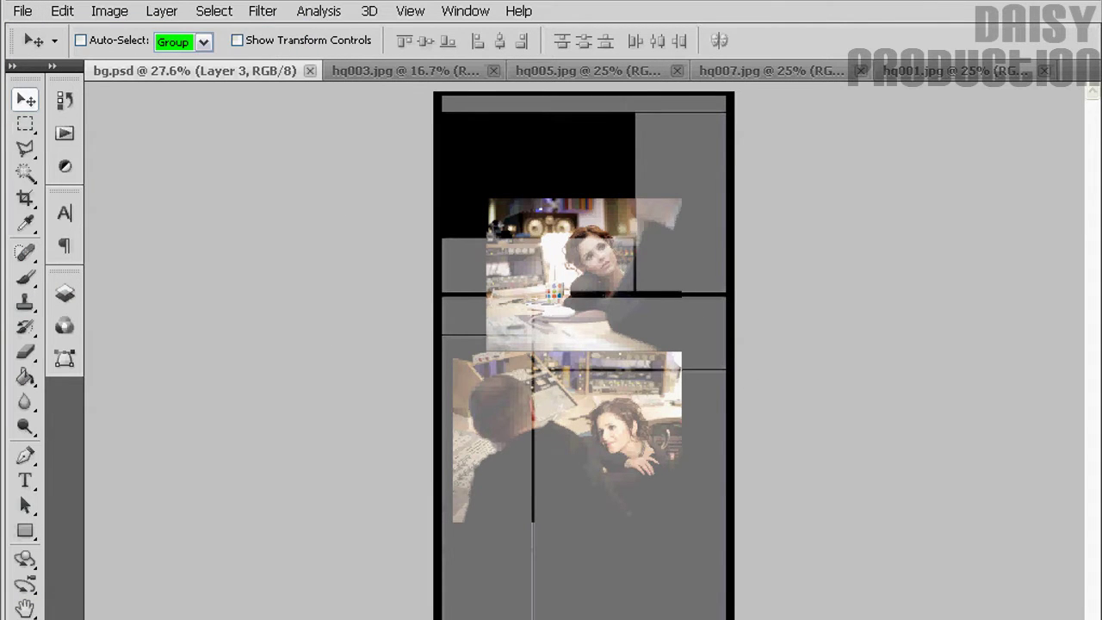
{"action": "key", "text": "z"}
{"action": "left_click_drag", "start_coordinate": [431, 300], "coordinate": [878, 338]}
{"action": "left_click", "coordinate": [67, 294]}
{"action": "left_click", "coordinate": [221, 430]}
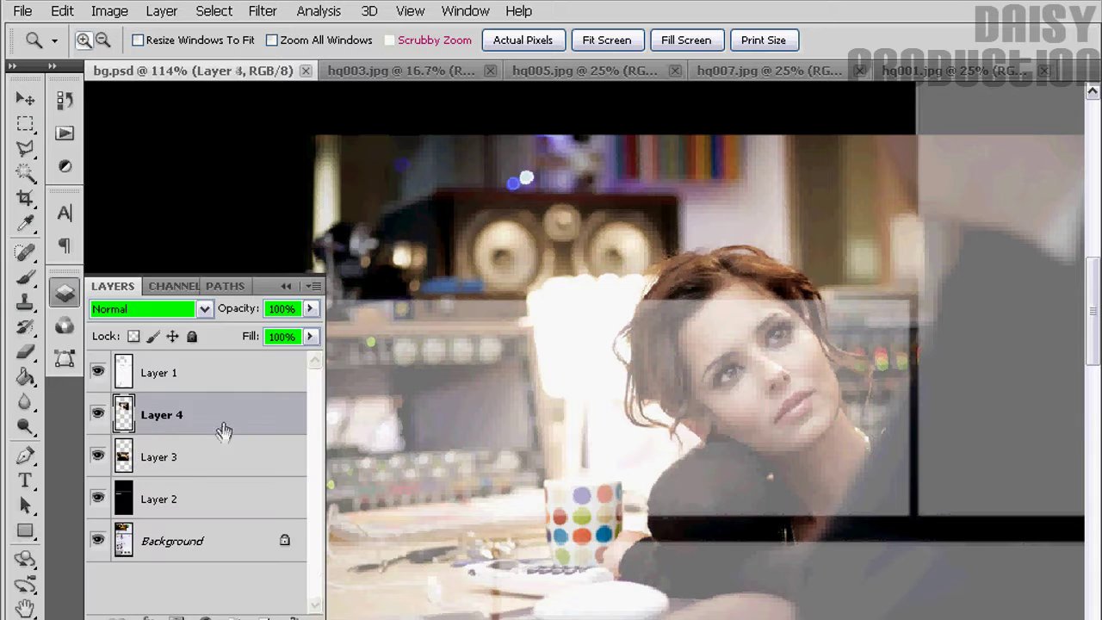
{"action": "left_click", "coordinate": [67, 299]}
{"action": "key", "text": "m"}
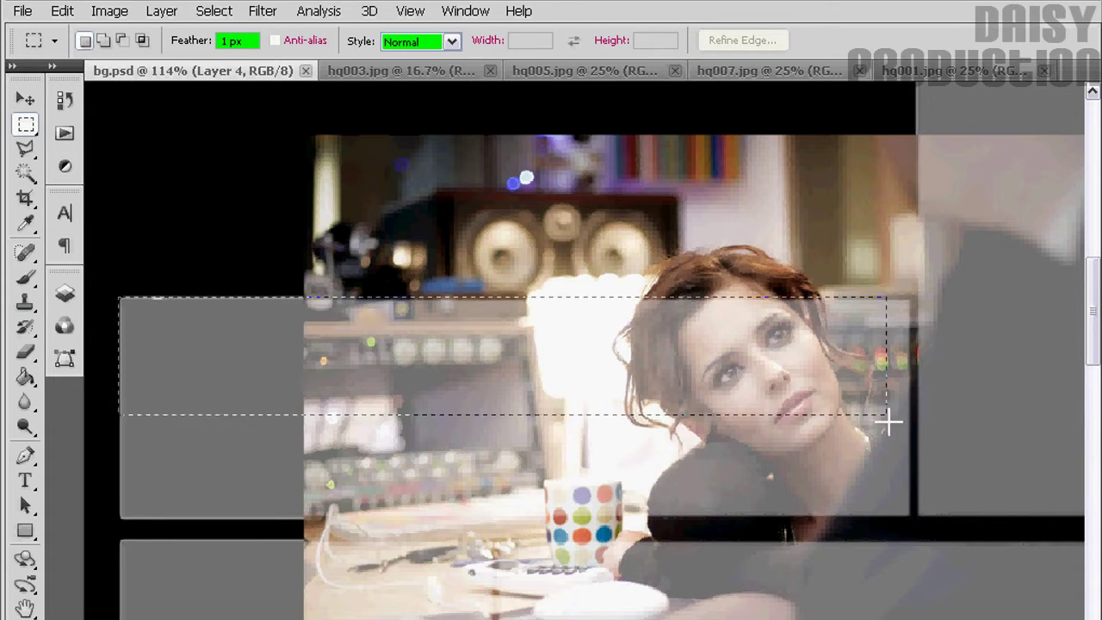
- Trim the Layer 4 photo to its panel by cutting away the inverse selection, then save
{"action": "left_click_drag", "start_coordinate": [916, 525], "coordinate": [913, 521]}
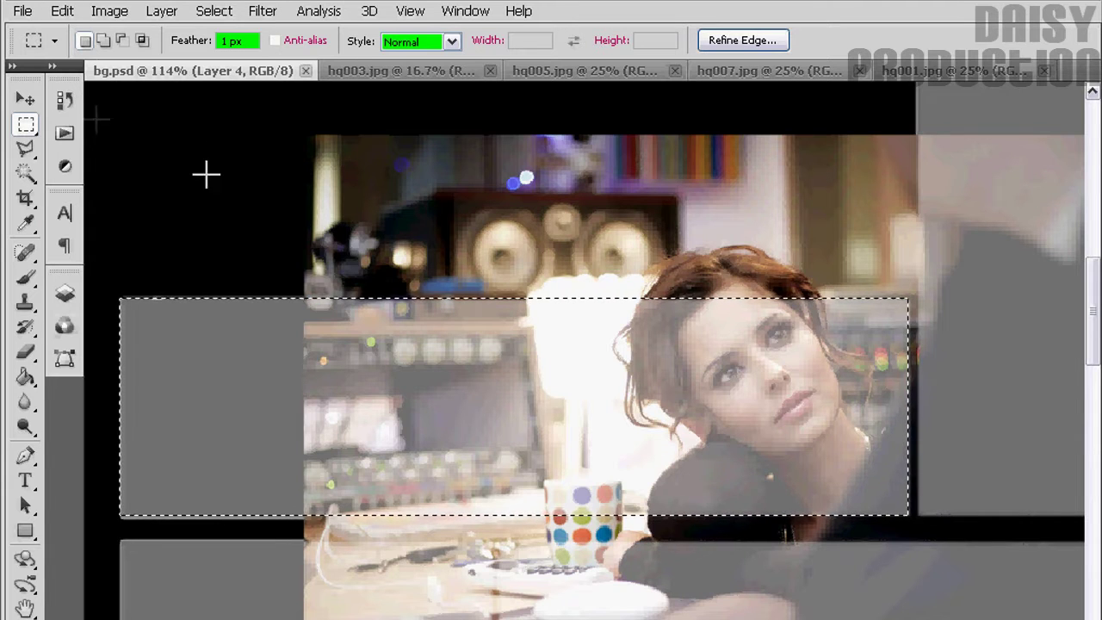
{"action": "left_click", "coordinate": [213, 10]}
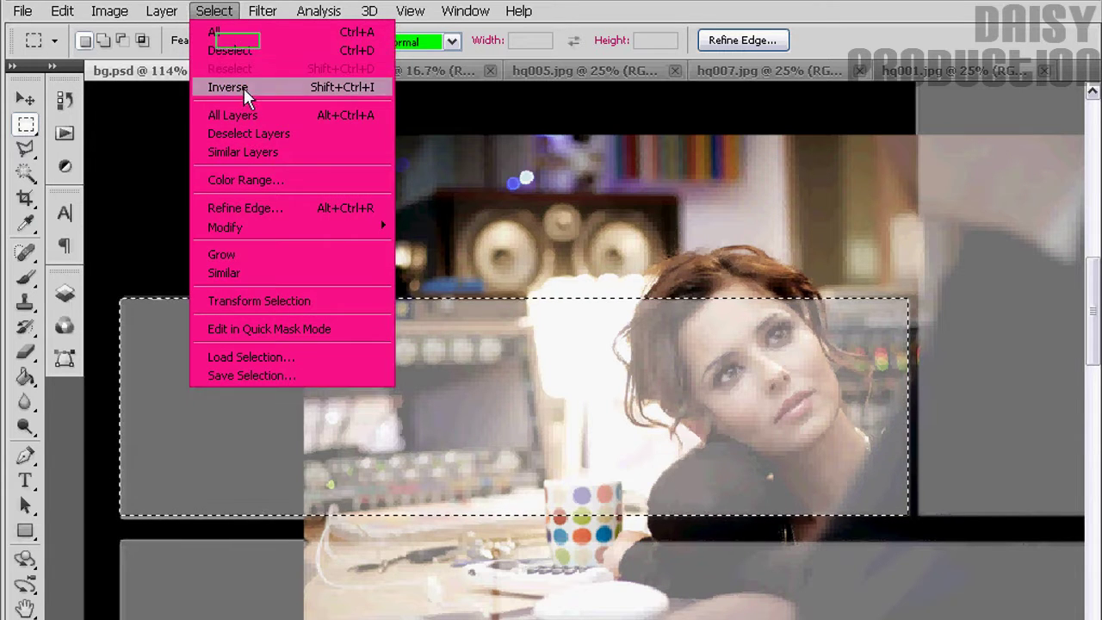
{"action": "left_click", "coordinate": [229, 87]}
{"action": "left_click", "coordinate": [62, 10]}
{"action": "left_click", "coordinate": [82, 125]}
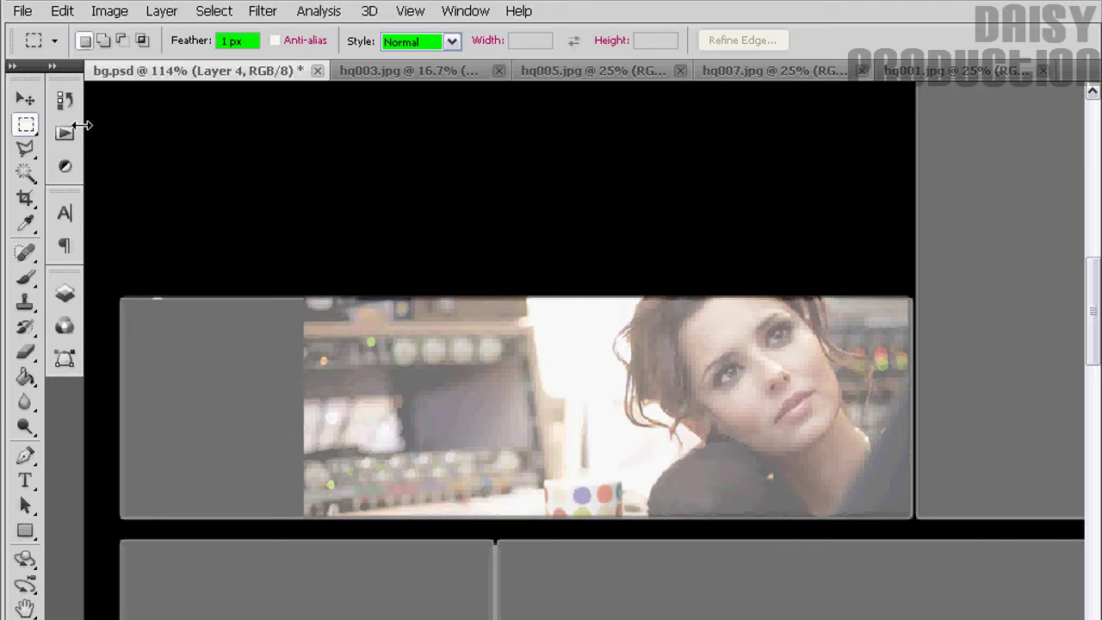
{"action": "key", "text": "ctrl+s"}
- Shrink and reposition the Layer 3 photo over the small left panel
{"action": "key", "text": "z"}
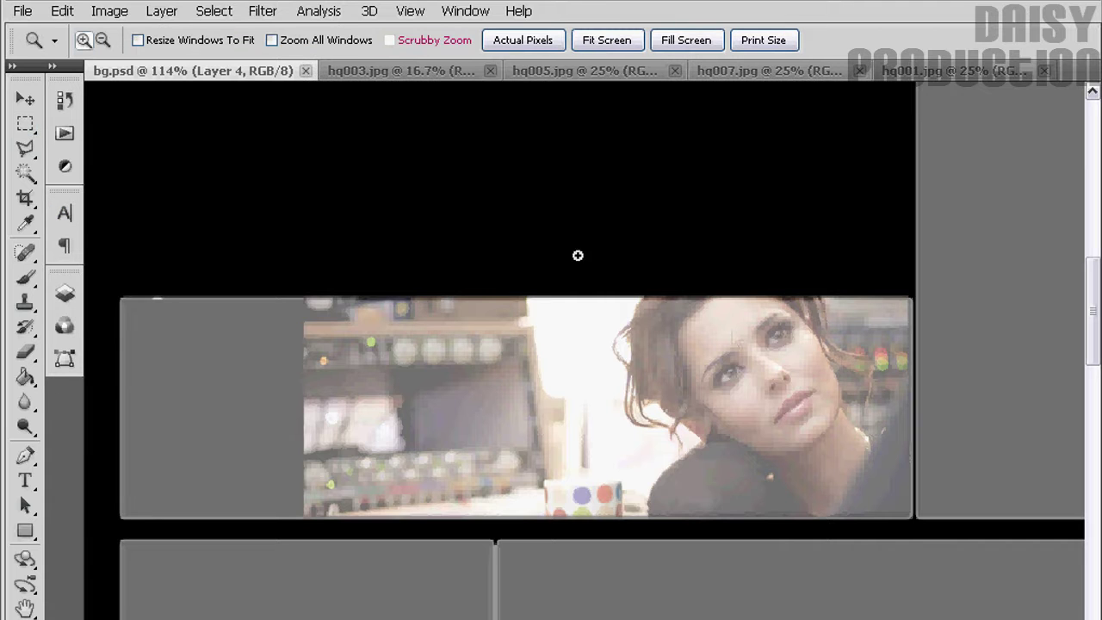
{"action": "scroll", "coordinate": [900, 316], "scroll_direction": "down", "scroll_amount": 5}
{"action": "key", "text": "v"}
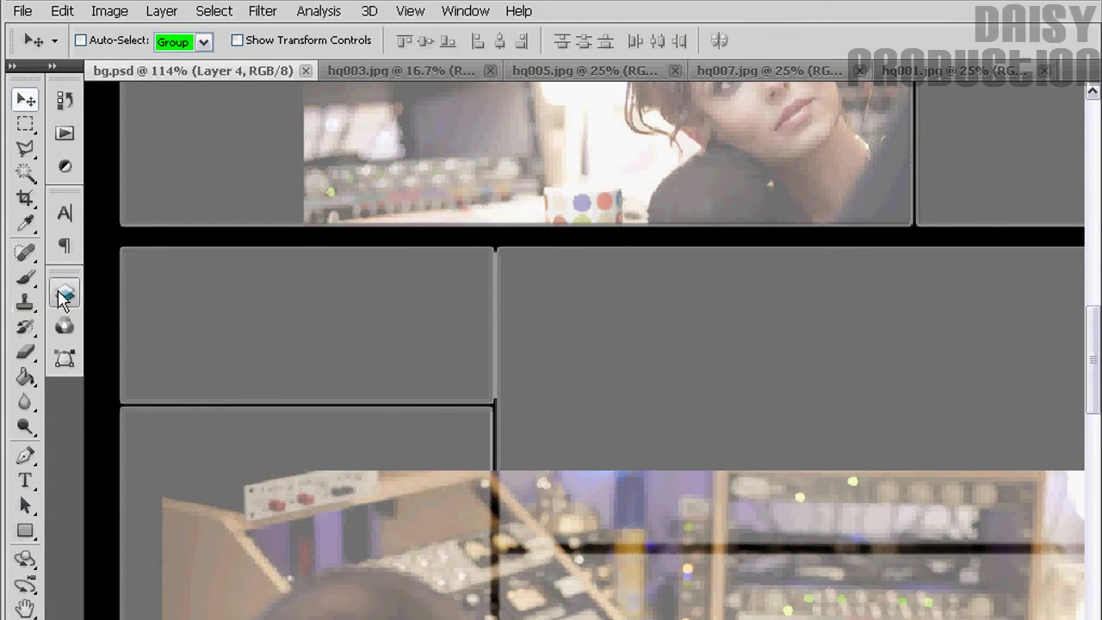
{"action": "left_click", "coordinate": [65, 294]}
{"action": "key", "text": "ctrl+v"}
{"action": "left_click", "coordinate": [62, 11]}
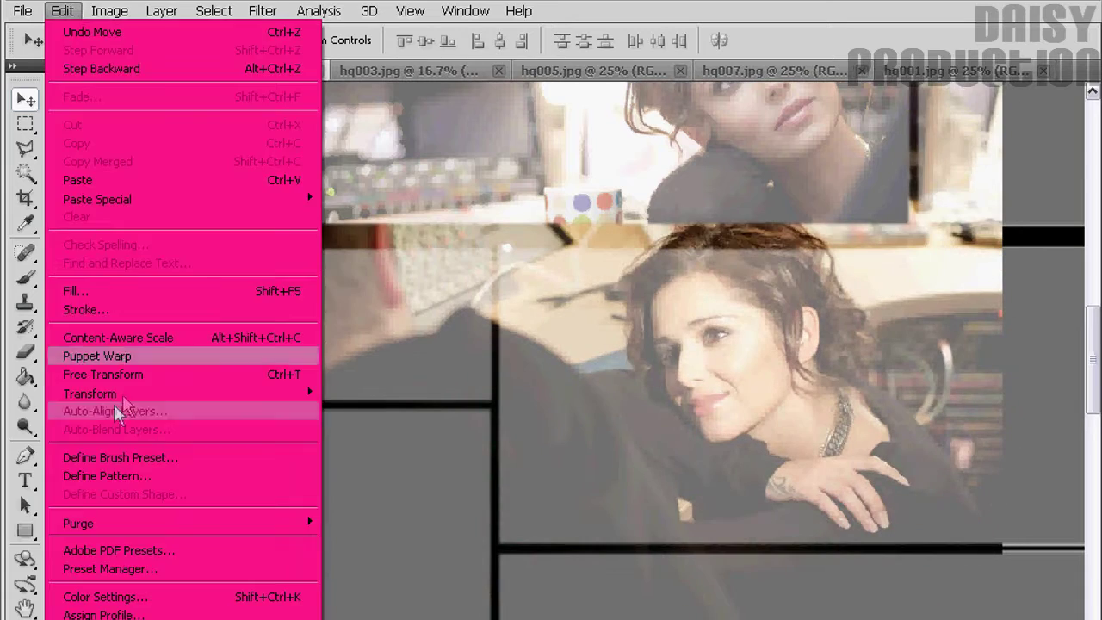
{"action": "left_click", "coordinate": [103, 366]}
{"action": "left_click_drag", "start_coordinate": [911, 610], "coordinate": [743, 364]}
{"action": "mouse_move", "coordinate": [849, 551]}
{"action": "left_mouse_down"}
{"action": "mouse_move", "coordinate": [645, 583]}
{"action": "mouse_move", "coordinate": [607, 573]}
{"action": "left_mouse_up"}
{"action": "left_click_drag", "start_coordinate": [535, 483], "coordinate": [627, 608]}
{"action": "mouse_move", "coordinate": [393, 314]}
{"action": "left_mouse_down"}
{"action": "mouse_move", "coordinate": [355, 53]}
{"action": "mouse_move", "coordinate": [315, 41]}
{"action": "left_mouse_up"}
{"action": "left_click_drag", "start_coordinate": [385, 320], "coordinate": [395, 323]}
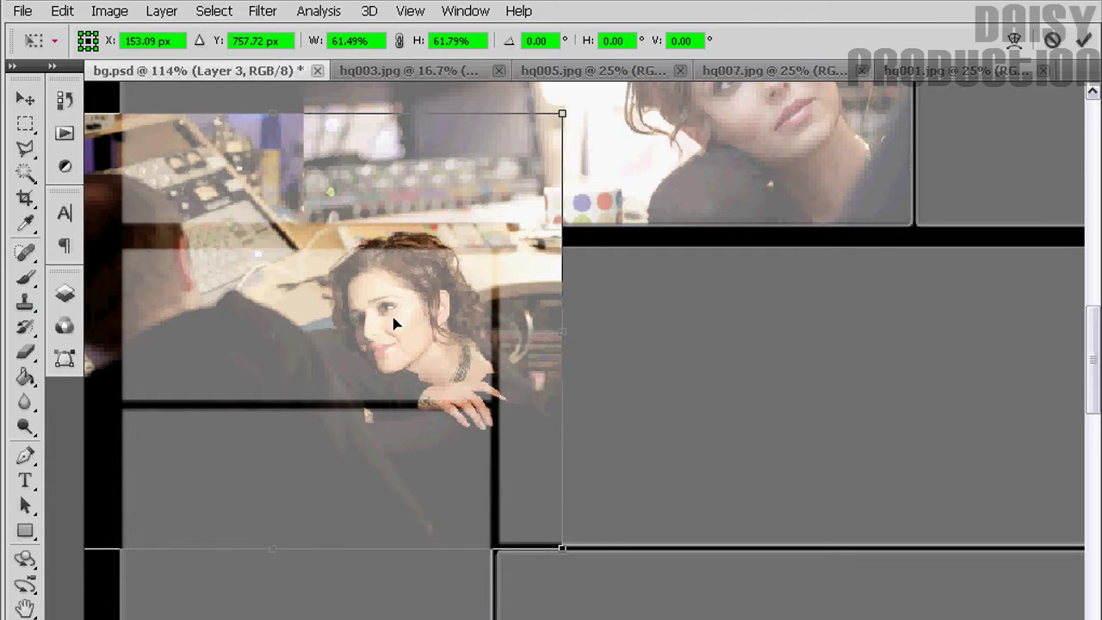
{"action": "left_click", "coordinate": [1083, 40]}
- Trim the Layer 3 photo to the small left panel by cutting away everything outside it
{"action": "key", "text": "z"}
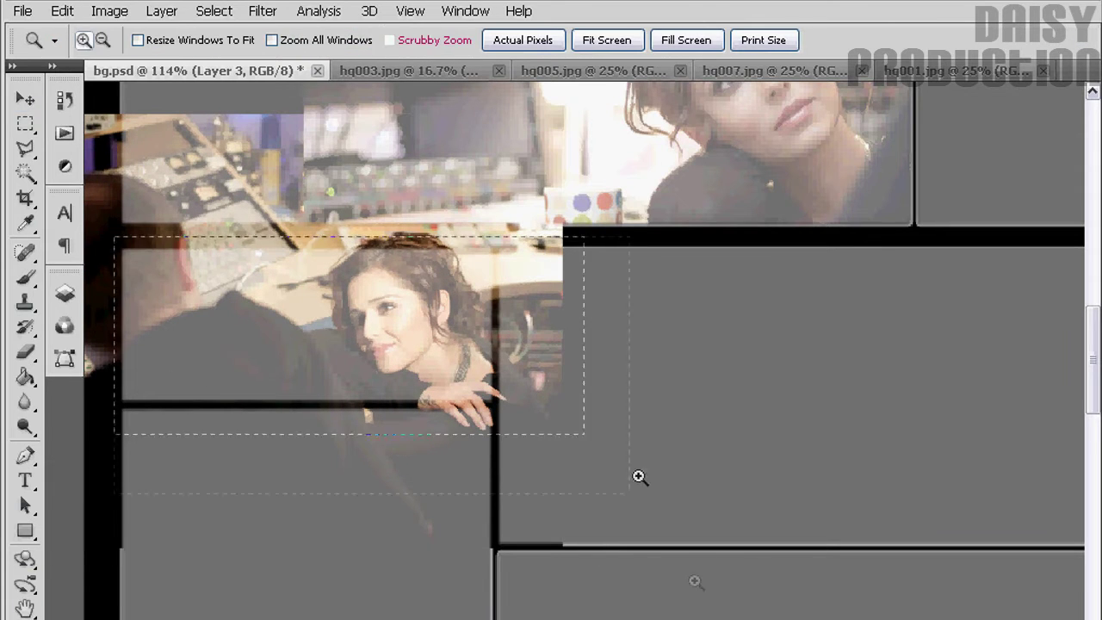
{"action": "left_click", "coordinate": [640, 475]}
{"action": "key", "text": "m"}
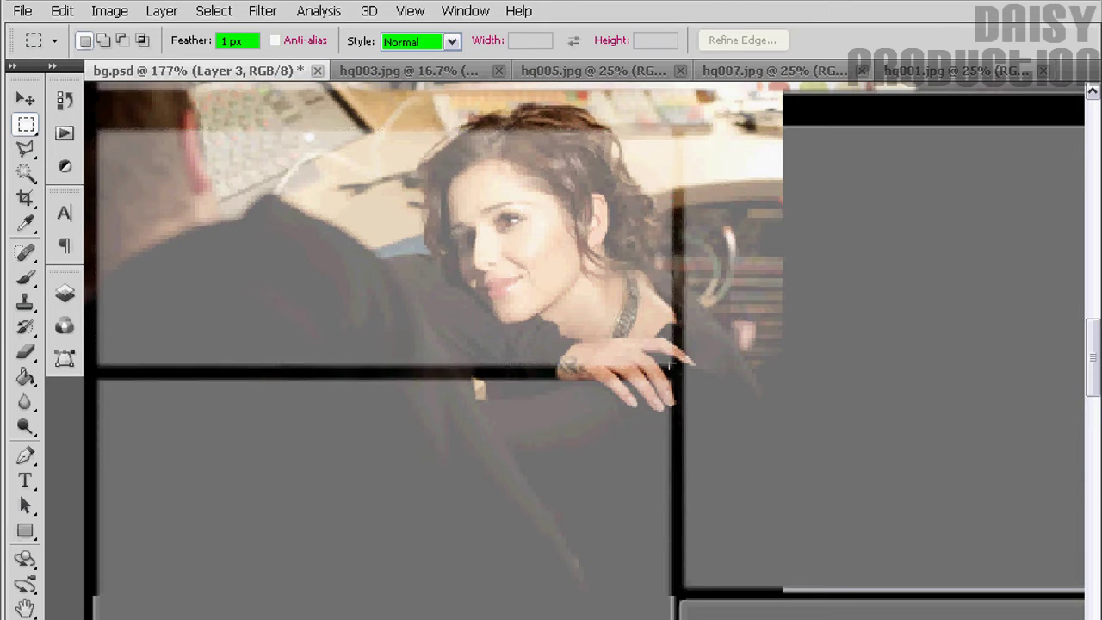
{"action": "left_click_drag", "start_coordinate": [97, 129], "coordinate": [671, 365]}
{"action": "left_click", "coordinate": [213, 11]}
{"action": "left_click", "coordinate": [226, 84]}
{"action": "left_click", "coordinate": [62, 10]}
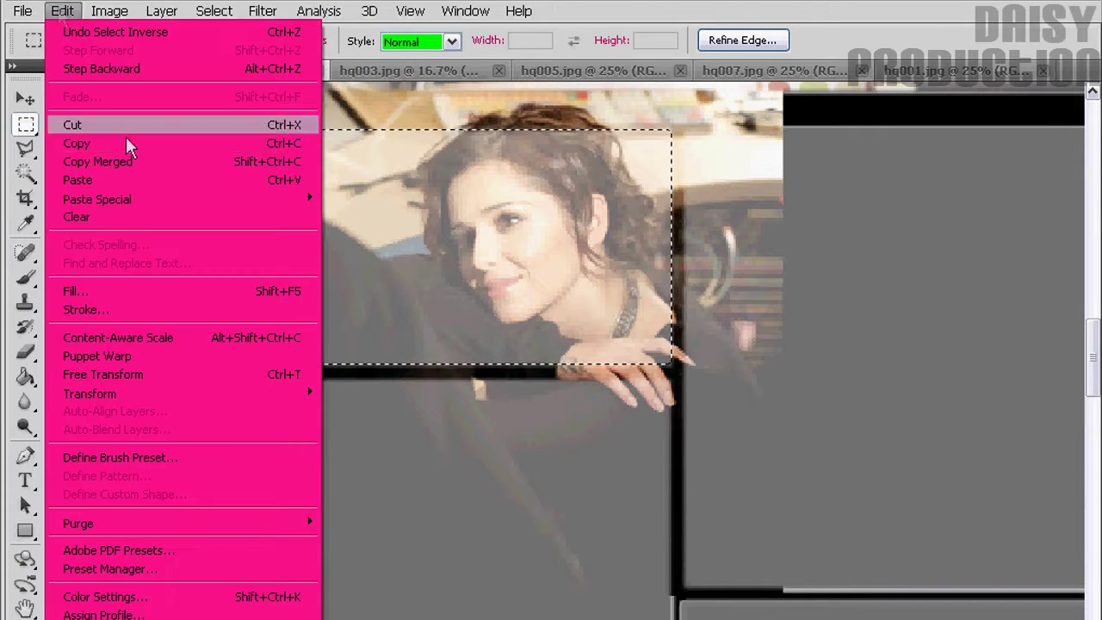
{"action": "left_click", "coordinate": [126, 130]}
{"action": "key", "text": "z"}
{"action": "left_click", "coordinate": [613, 43]}
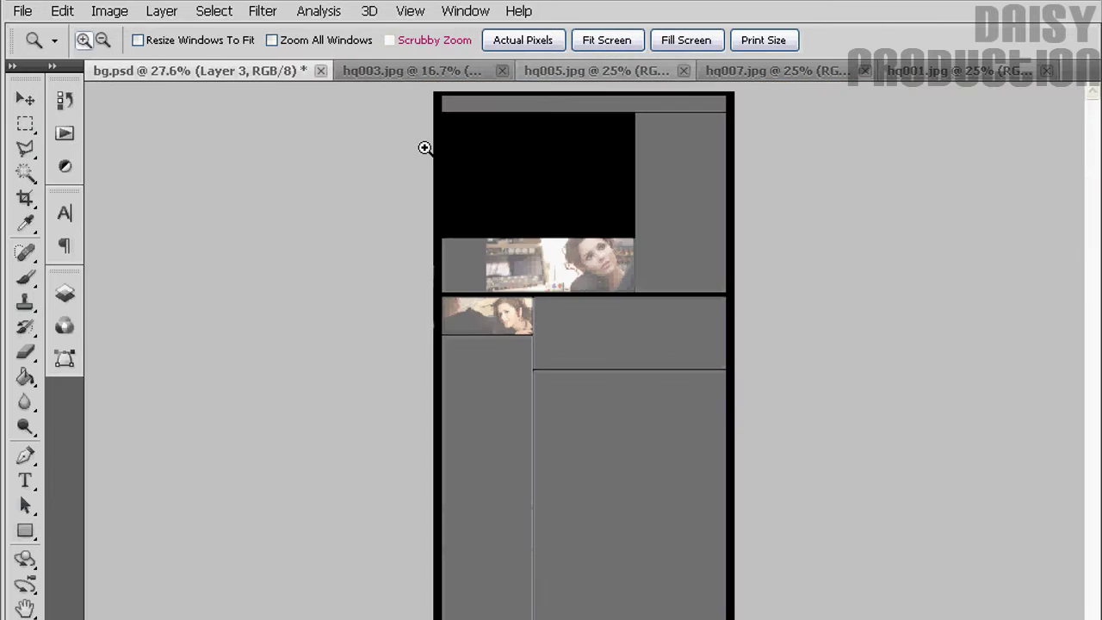
- Close hq003 and drag the hq007 photo into bg.psd as a new layer
{"action": "left_click", "coordinate": [380, 72]}
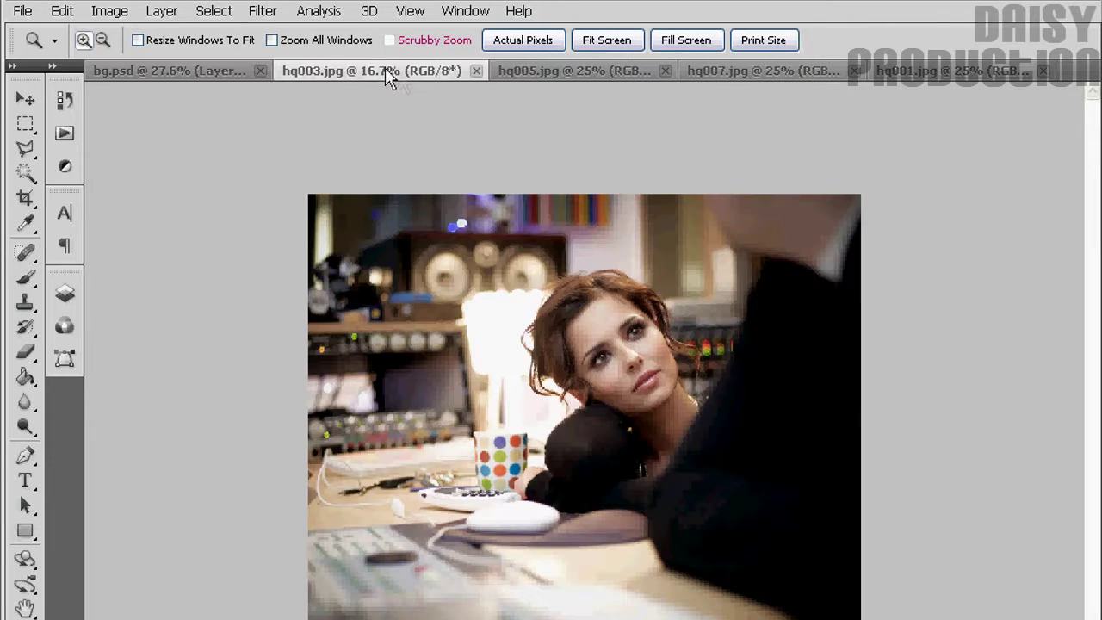
{"action": "left_click", "coordinate": [477, 70]}
{"action": "left_click", "coordinate": [423, 72]}
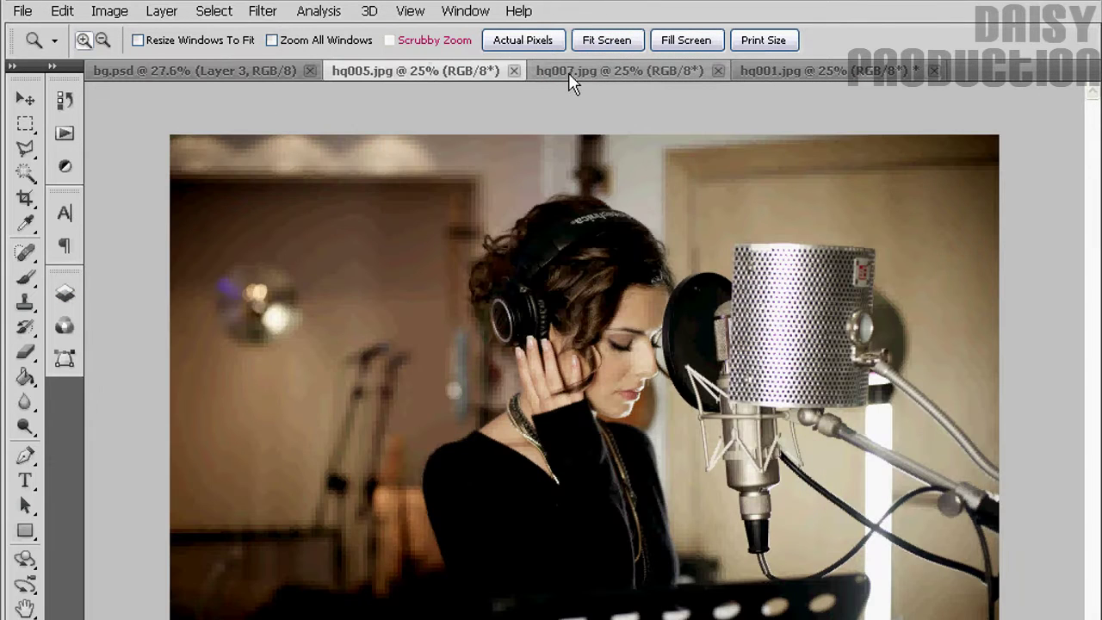
{"action": "left_click", "coordinate": [578, 72]}
{"action": "left_click", "coordinate": [774, 72]}
{"action": "left_click", "coordinate": [647, 72]}
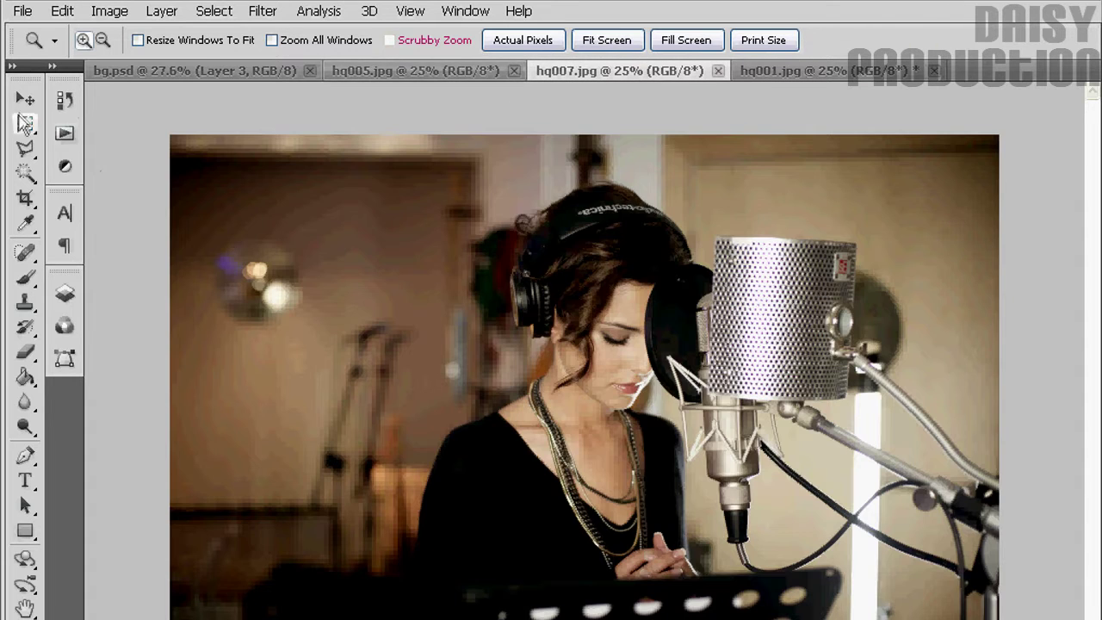
{"action": "left_click", "coordinate": [25, 98]}
{"action": "left_click", "coordinate": [206, 72]}
{"action": "left_click_drag", "start_coordinate": [675, 228], "coordinate": [674, 228]}
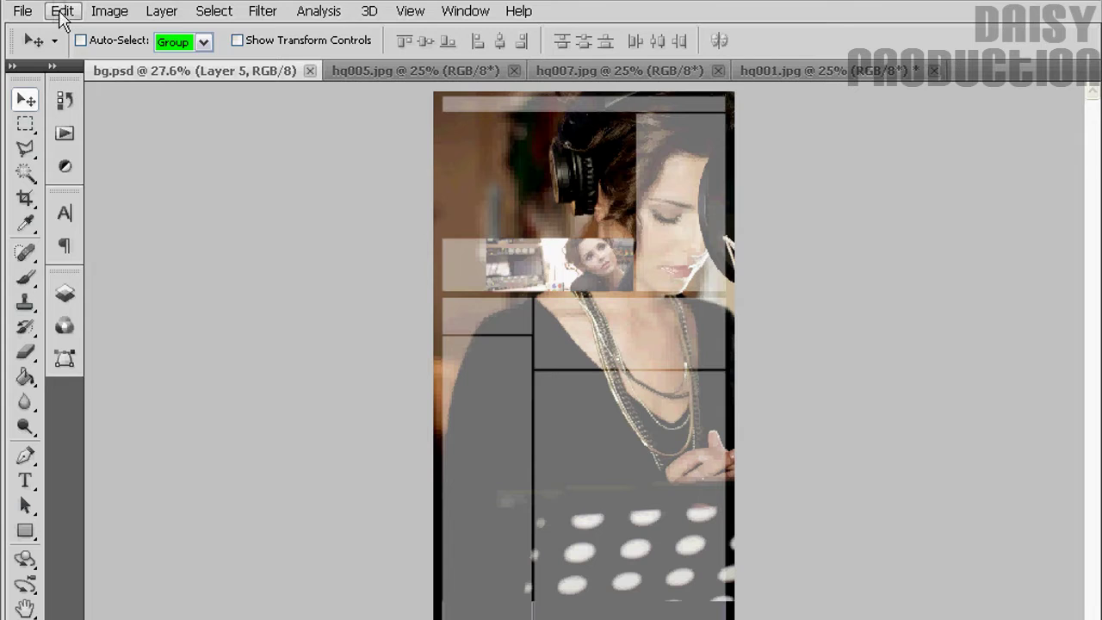
- Free-transform the hq007 layer to exactly 50% width over the upper-right panel
{"action": "left_click", "coordinate": [61, 11]}
{"action": "left_click", "coordinate": [242, 376]}
{"action": "left_click_drag", "start_coordinate": [396, 478], "coordinate": [465, 421]}
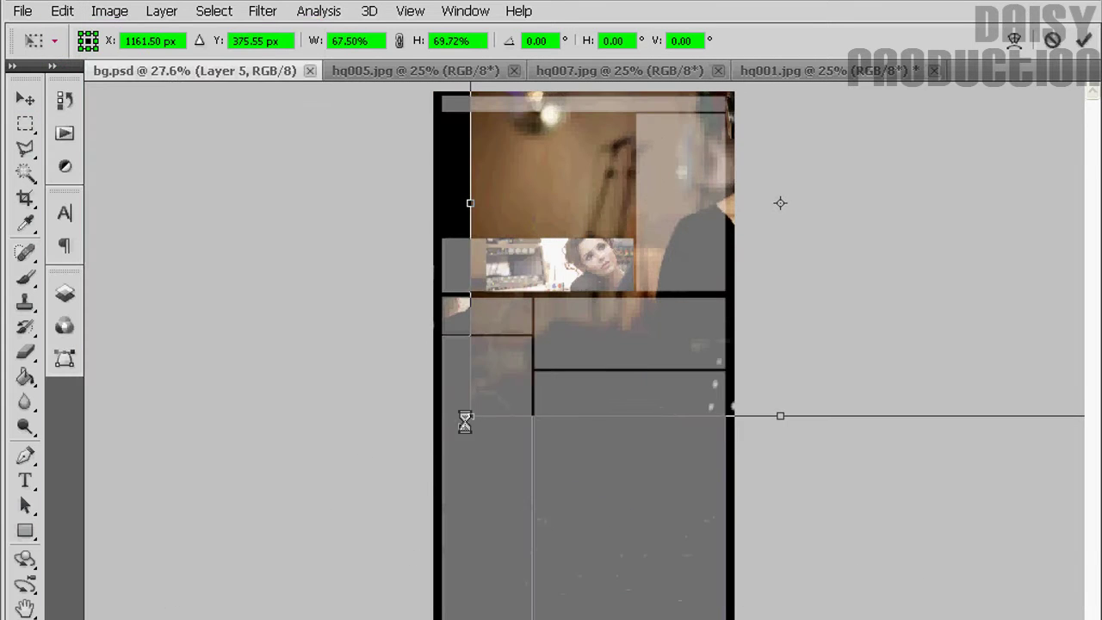
{"action": "left_click_drag", "start_coordinate": [669, 399], "coordinate": [680, 392]}
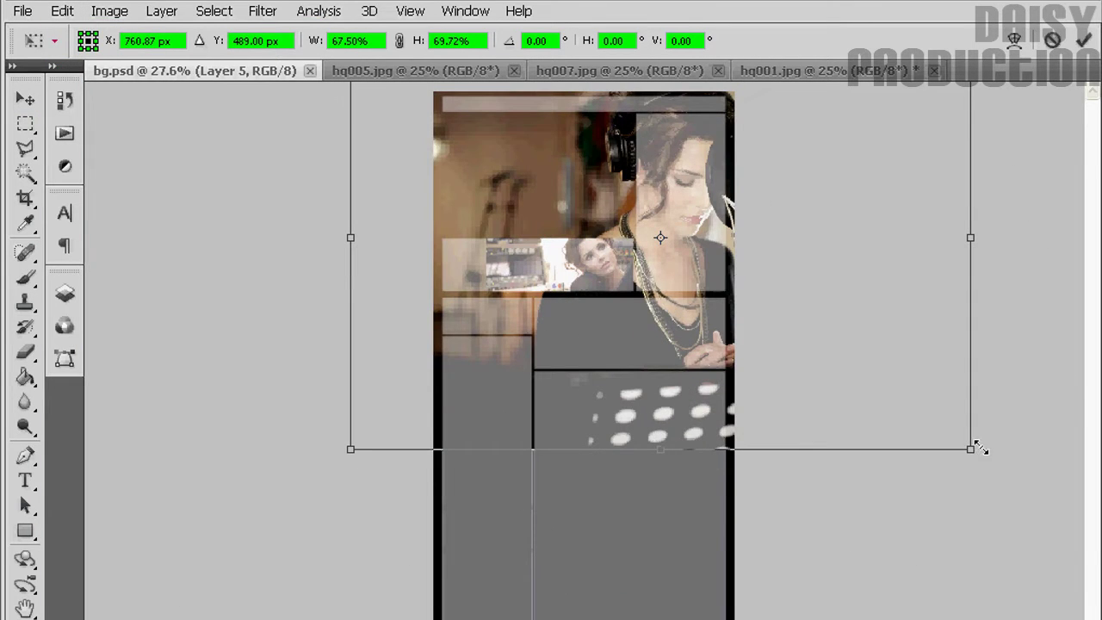
{"action": "left_click_drag", "start_coordinate": [970, 449], "coordinate": [934, 399]}
{"action": "left_click_drag", "start_coordinate": [625, 226], "coordinate": [627, 216]}
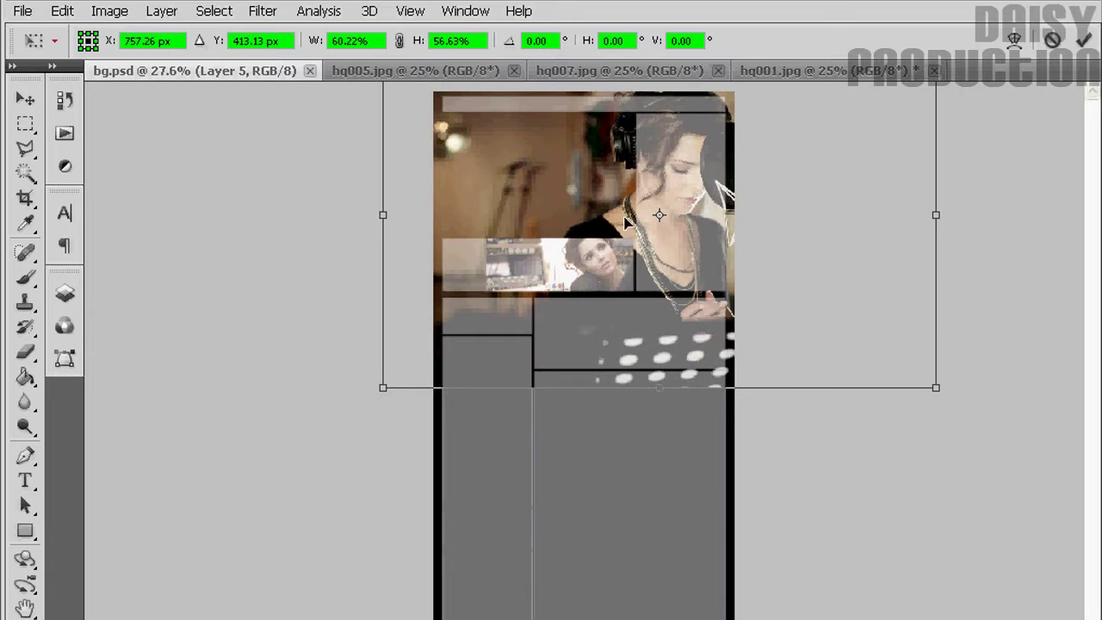
{"action": "left_click_drag", "start_coordinate": [936, 388], "coordinate": [880, 347]}
{"action": "left_click_drag", "start_coordinate": [638, 207], "coordinate": [659, 230]}
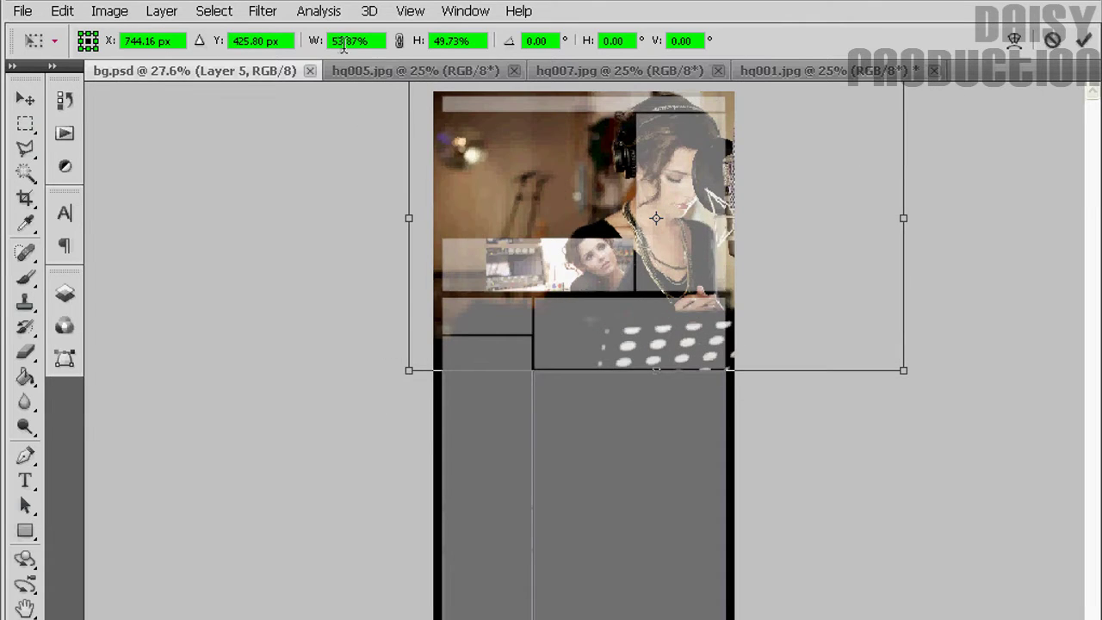
{"action": "double_click", "coordinate": [342, 41]}
{"action": "type", "text": "50"}
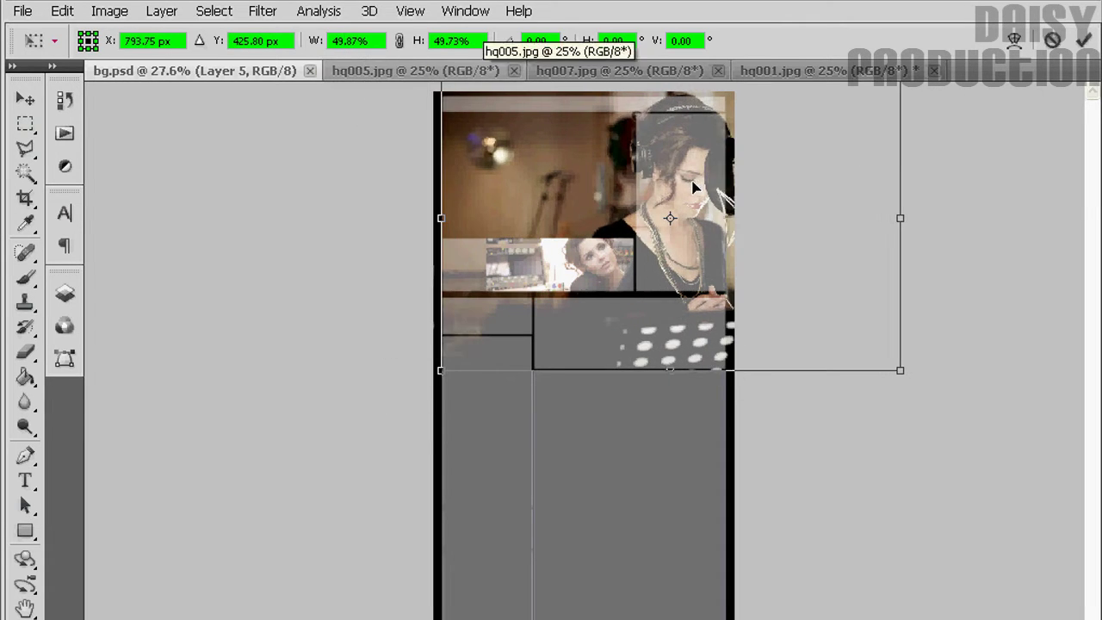
{"action": "key", "text": "Return"}
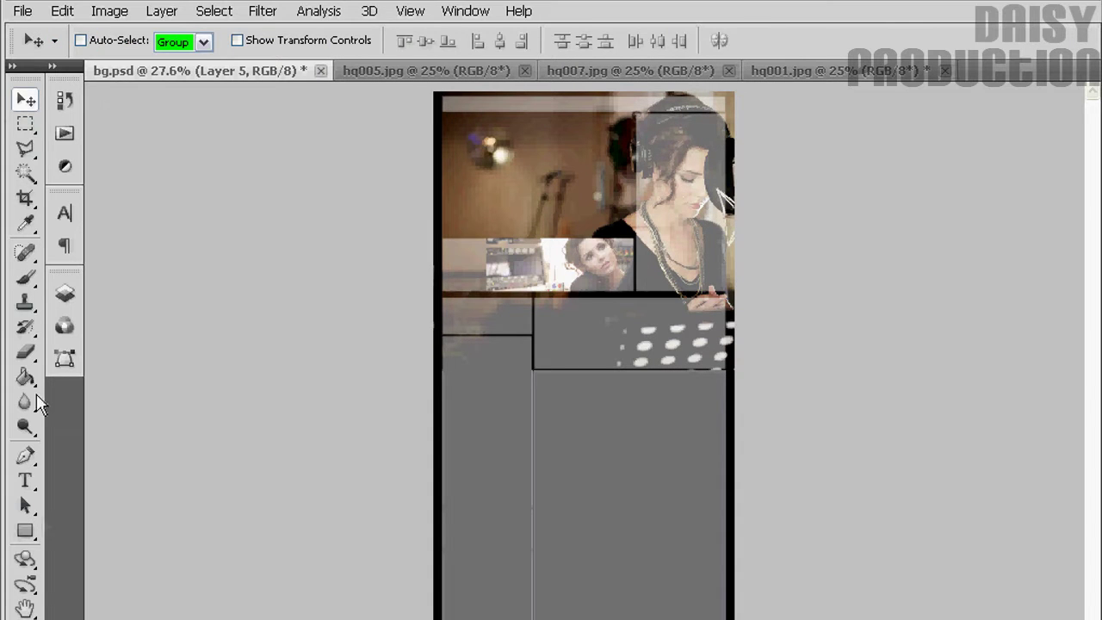
- Trim the photo to the tall upper-right panel via inverse selection and cut, then save
{"action": "key", "text": "z"}
{"action": "left_click_drag", "start_coordinate": [764, 332], "coordinate": [738, 335]}
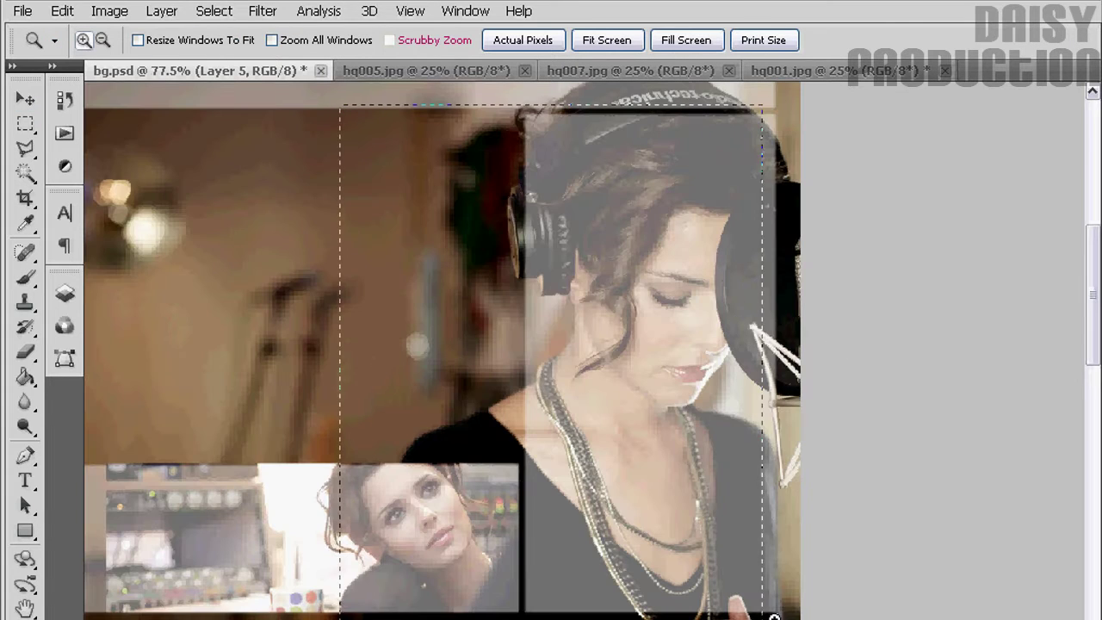
{"action": "left_click_drag", "start_coordinate": [792, 488], "coordinate": [806, 488]}
{"action": "left_click", "coordinate": [25, 125]}
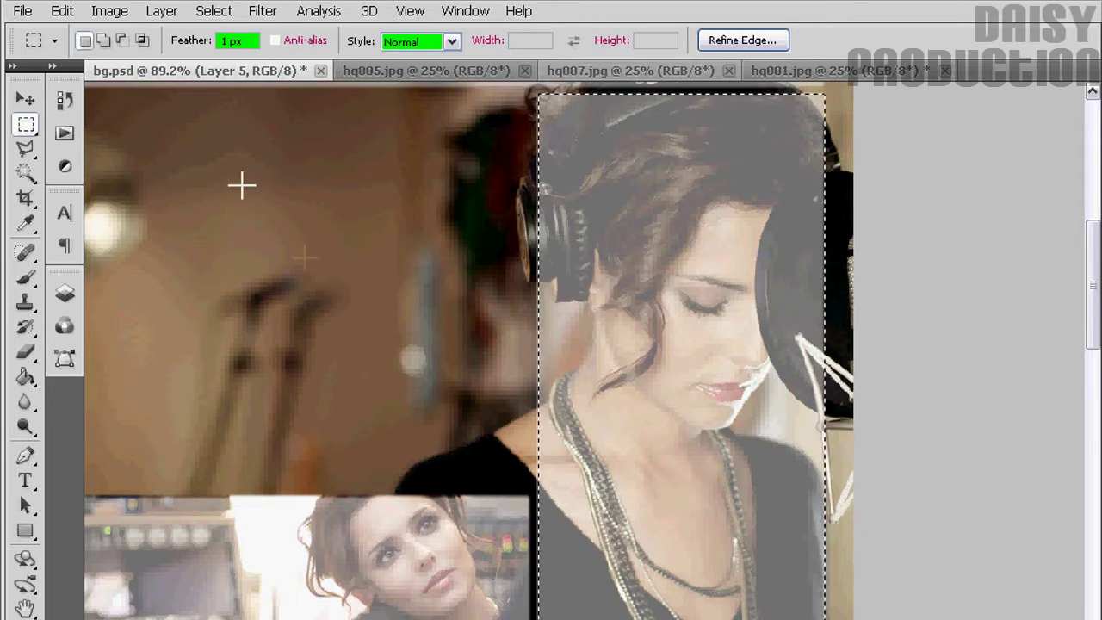
{"action": "left_click", "coordinate": [214, 10]}
{"action": "left_click", "coordinate": [246, 89]}
{"action": "left_click", "coordinate": [62, 11]}
{"action": "left_click", "coordinate": [86, 125]}
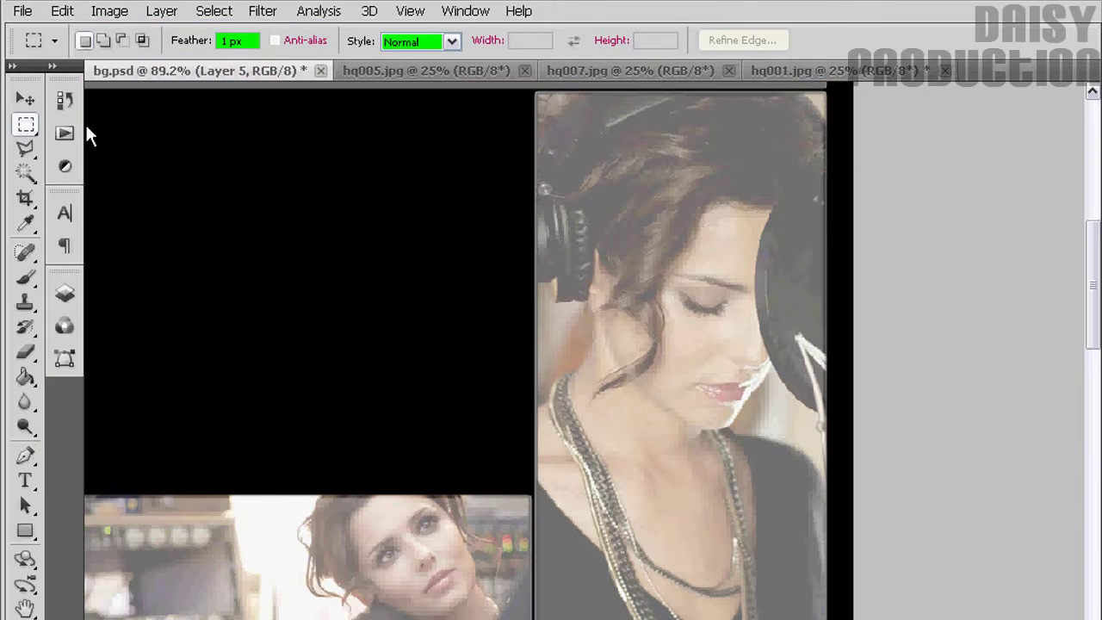
{"action": "key", "text": "ctrl+s"}
{"action": "key", "text": "z"}
{"action": "left_click", "coordinate": [607, 39]}
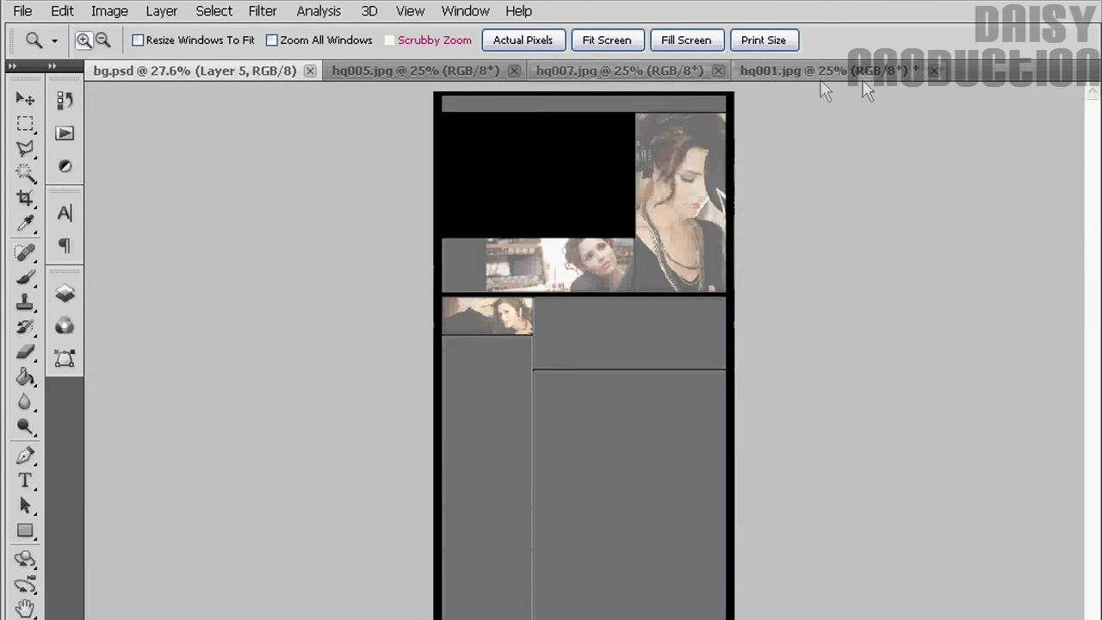
- Close hq007 and drag the hq001 singing photo into bg.psd as a new layer
{"action": "left_click", "coordinate": [607, 70]}
{"action": "left_click", "coordinate": [718, 71]}
{"action": "left_click", "coordinate": [430, 69]}
{"action": "left_click", "coordinate": [658, 77]}
{"action": "key", "text": "v"}
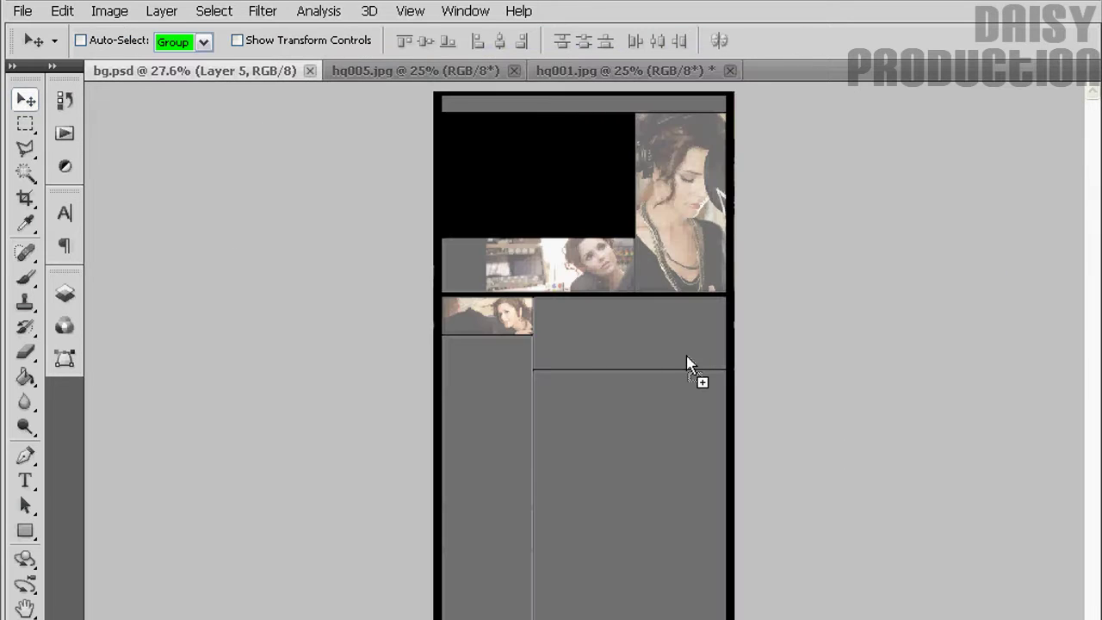
{"action": "left_click_drag", "start_coordinate": [229, 78], "coordinate": [689, 364]}
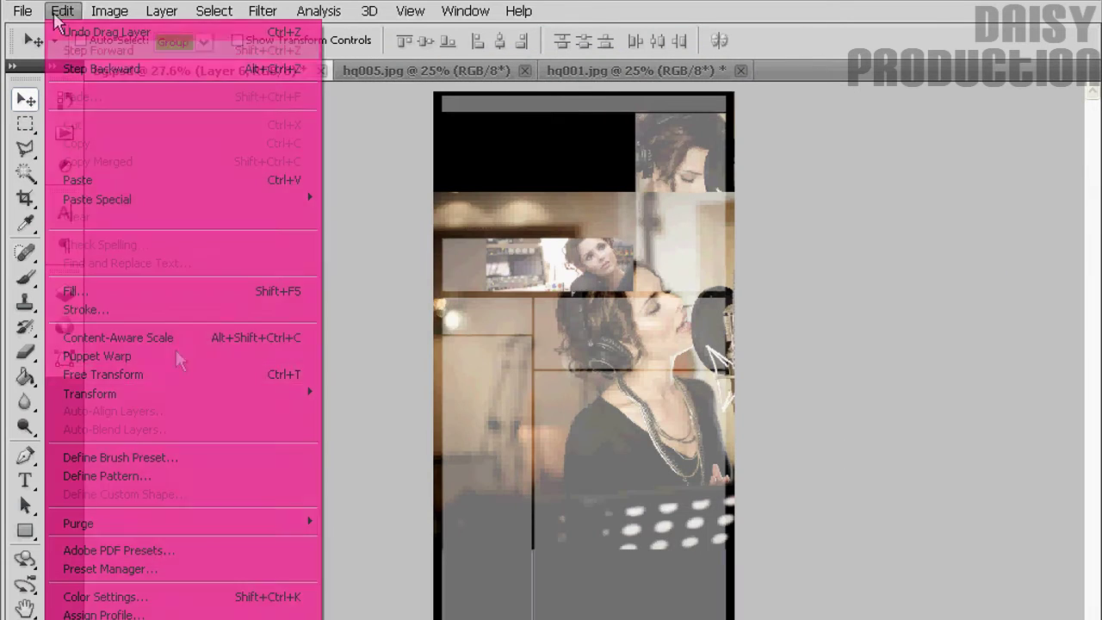
- Free-transform the singing photo to about 51% over the wide middle-row panel
{"action": "key", "text": "ctrl+t"}
{"action": "left_click_drag", "start_coordinate": [376, 547], "coordinate": [542, 410]}
{"action": "left_click_drag", "start_coordinate": [688, 301], "coordinate": [632, 351]}
{"action": "left_click_drag", "start_coordinate": [861, 460], "coordinate": [740, 428]}
{"action": "left_click_drag", "start_coordinate": [605, 332], "coordinate": [652, 348]}
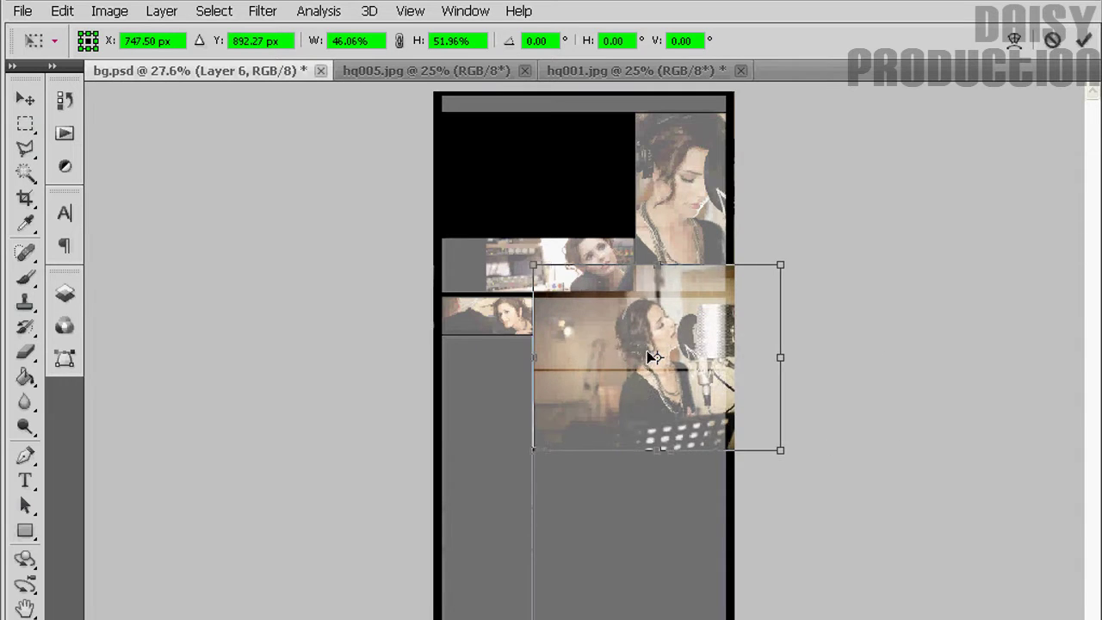
{"action": "key", "text": "Up"}
{"action": "key", "text": "Up"}
{"action": "key", "text": "Up"}
{"action": "key", "text": "Up"}
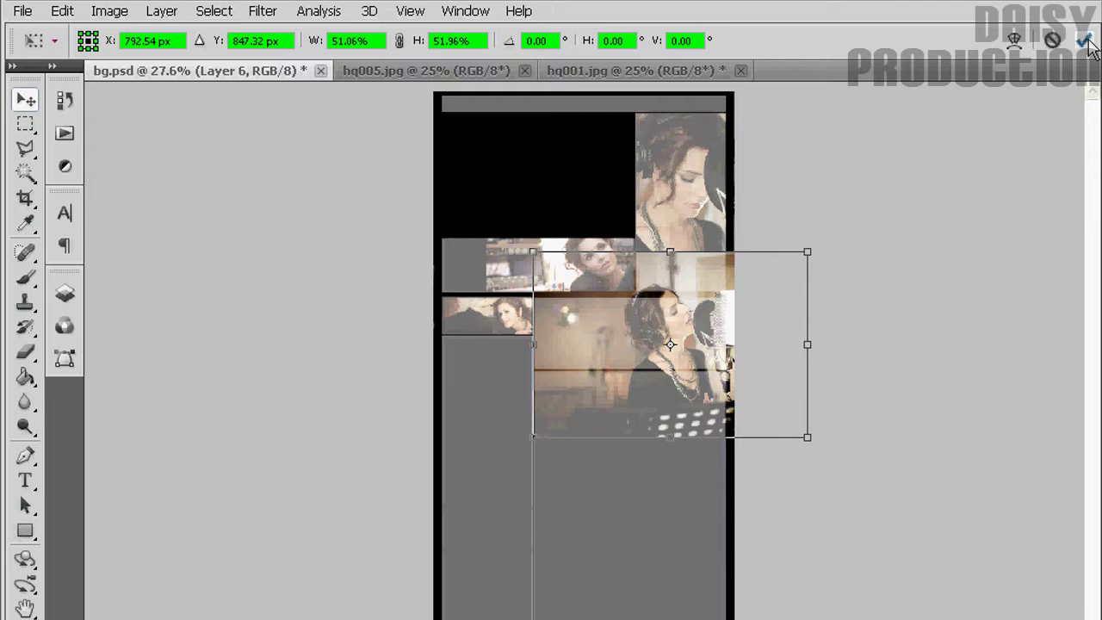
{"action": "left_click", "coordinate": [1083, 41]}
- Trim the singing photo to the middle panel's edges by inverting the selection and cutting
{"action": "key", "text": "z"}
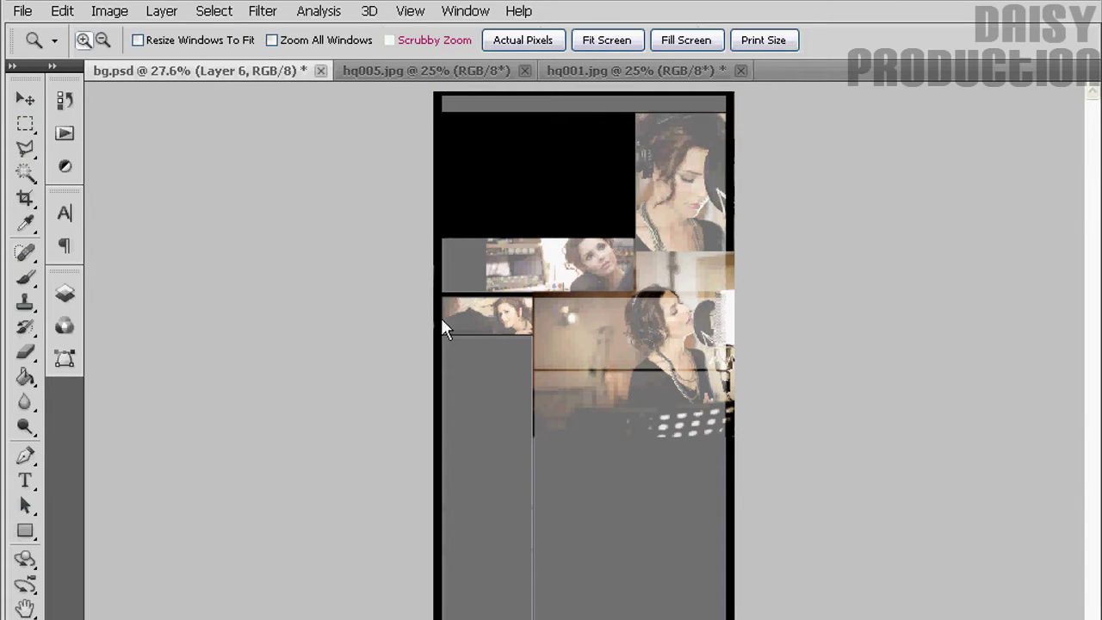
{"action": "left_click_drag", "start_coordinate": [509, 295], "coordinate": [752, 415]}
{"action": "key", "text": "m"}
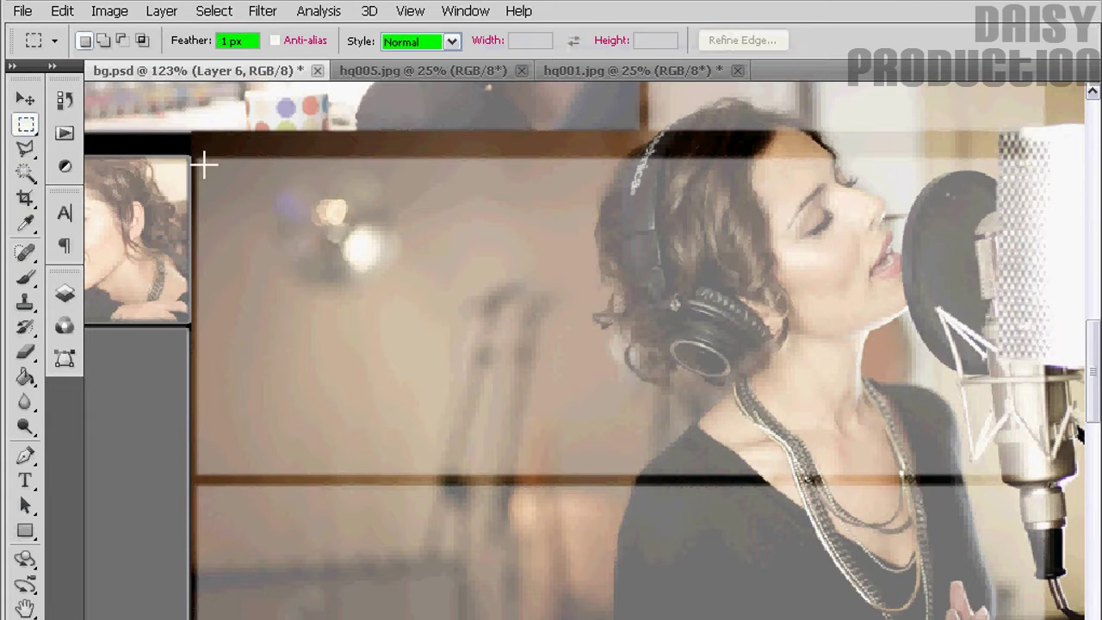
{"action": "left_click_drag", "start_coordinate": [196, 159], "coordinate": [1021, 474]}
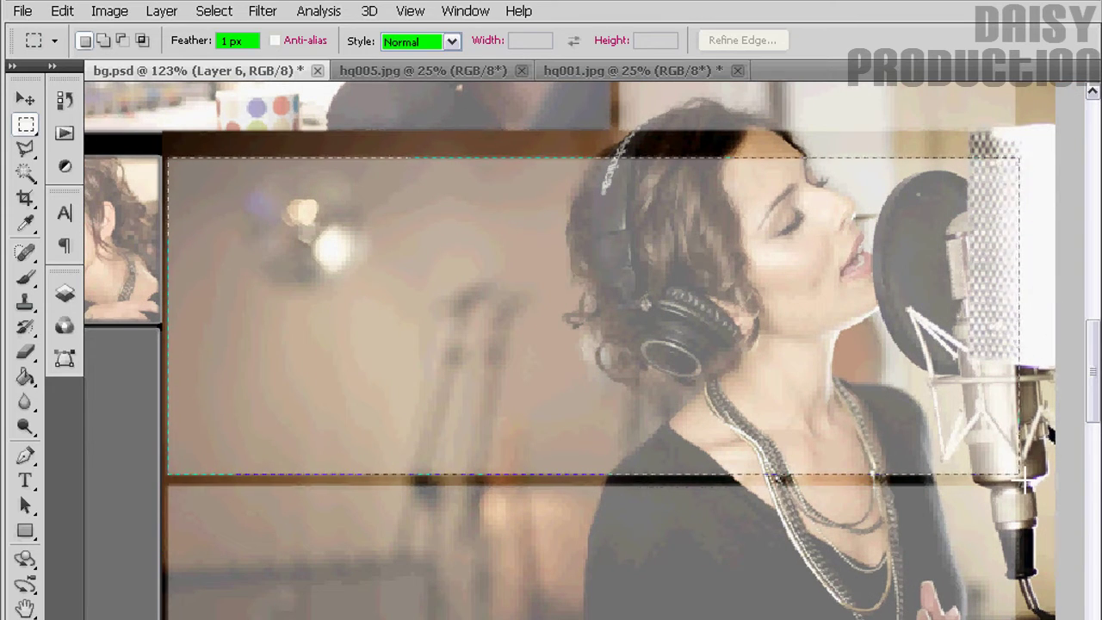
{"action": "left_click", "coordinate": [215, 10]}
{"action": "left_click", "coordinate": [61, 11]}
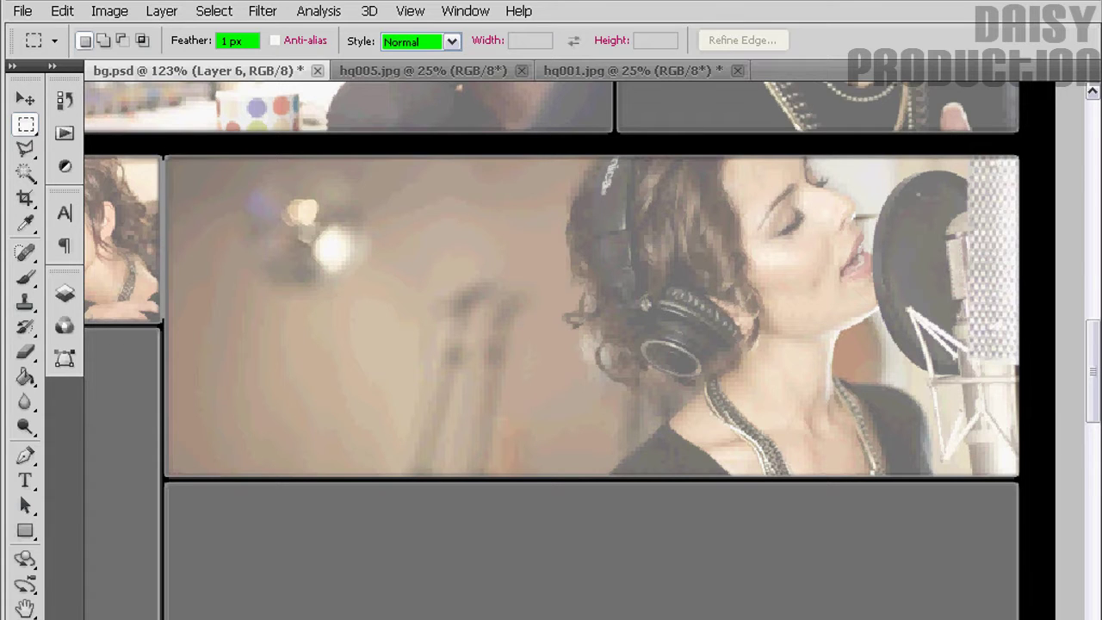
{"action": "key", "text": "z"}
{"action": "left_click", "coordinate": [607, 41]}
{"action": "left_click", "coordinate": [25, 99]}
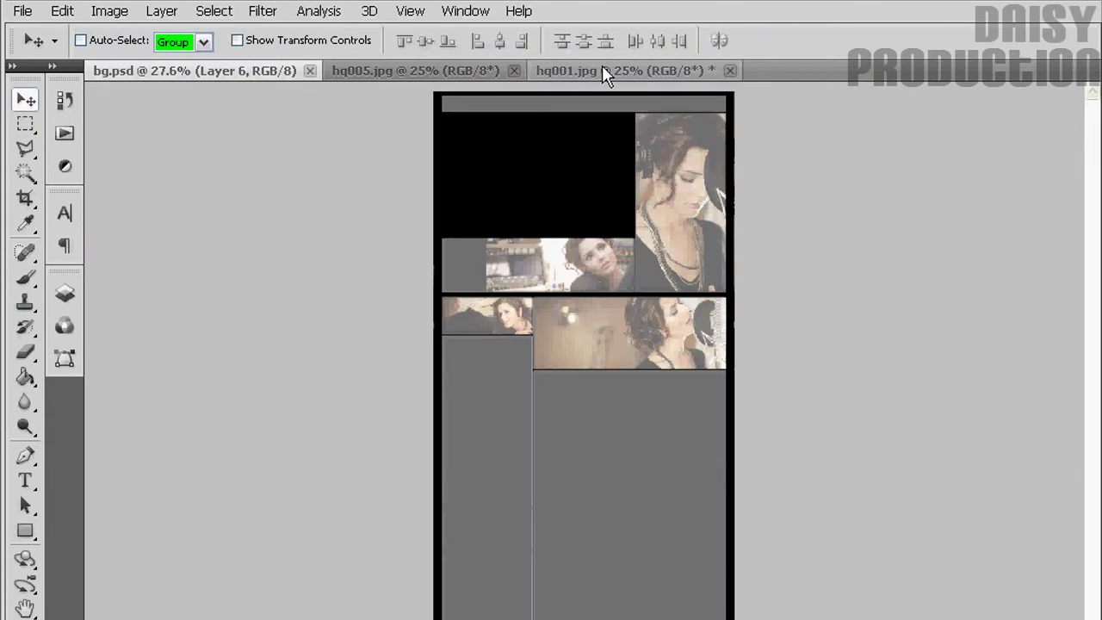
- Close hq001 without saving and drag the hq005 headphones photo into bg.psd
{"action": "left_click", "coordinate": [603, 70]}
{"action": "left_click", "coordinate": [731, 70]}
{"action": "left_click", "coordinate": [556, 290]}
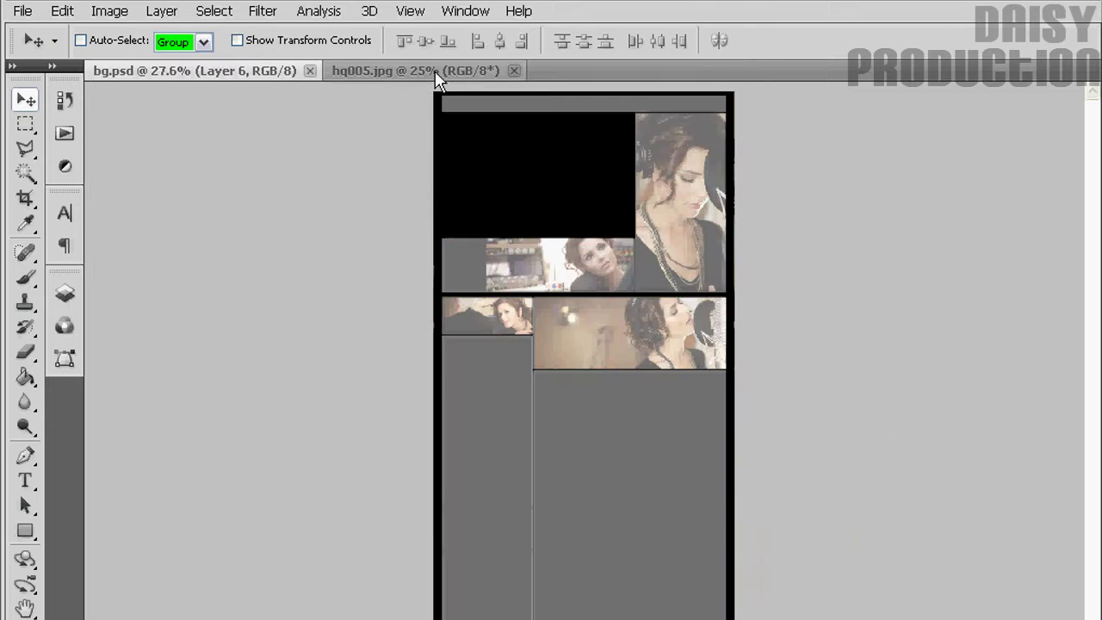
{"action": "left_click", "coordinate": [416, 70]}
{"action": "mouse_move", "coordinate": [551, 258]}
{"action": "left_mouse_down"}
{"action": "mouse_move", "coordinate": [575, 464]}
{"action": "mouse_move", "coordinate": [628, 466]}
{"action": "left_mouse_up"}
- Trim the headphones photo to the large lower-right panel by inverting the selection and cutting
{"action": "key", "text": "z"}
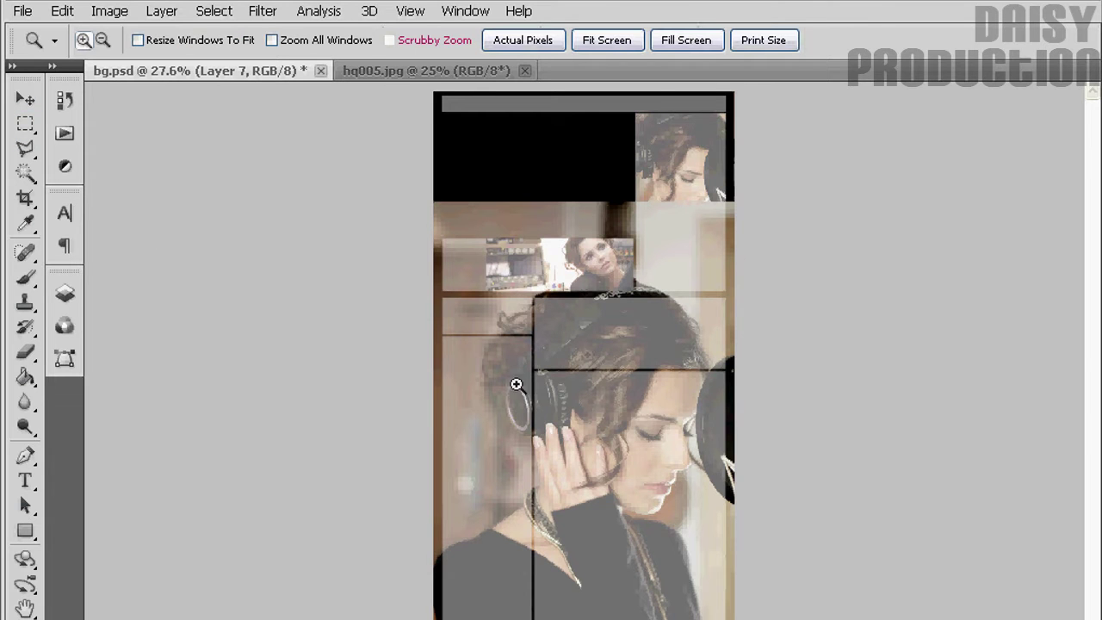
{"action": "left_click", "coordinate": [583, 234]}
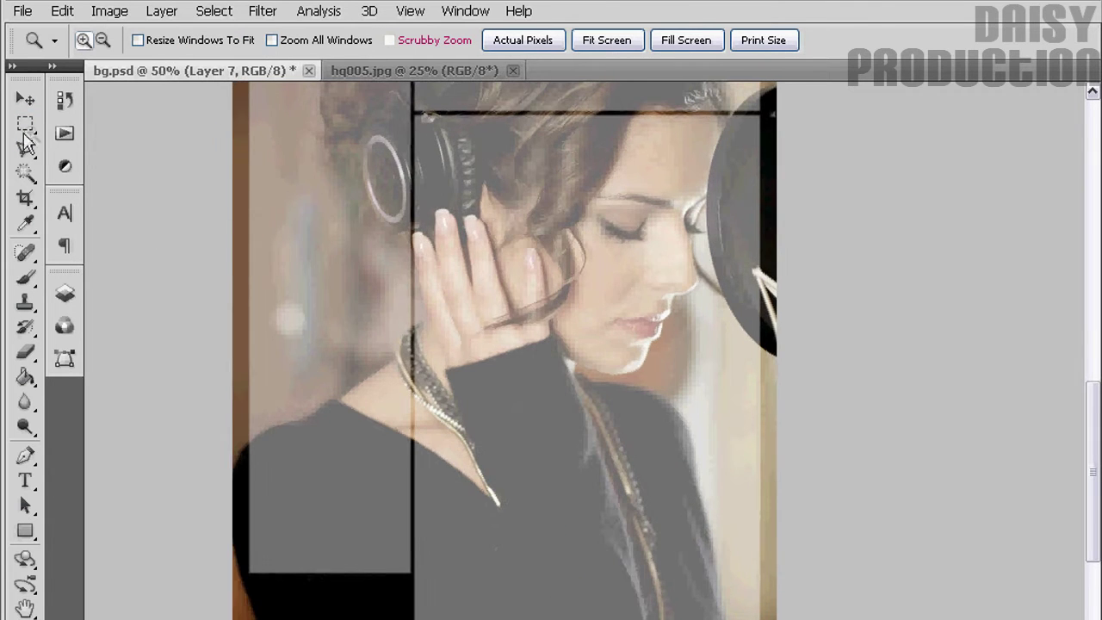
{"action": "left_click", "coordinate": [538, 197]}
{"action": "scroll", "coordinate": [537, 197], "scroll_direction": "up", "scroll_amount": 5}
{"action": "key", "text": "m"}
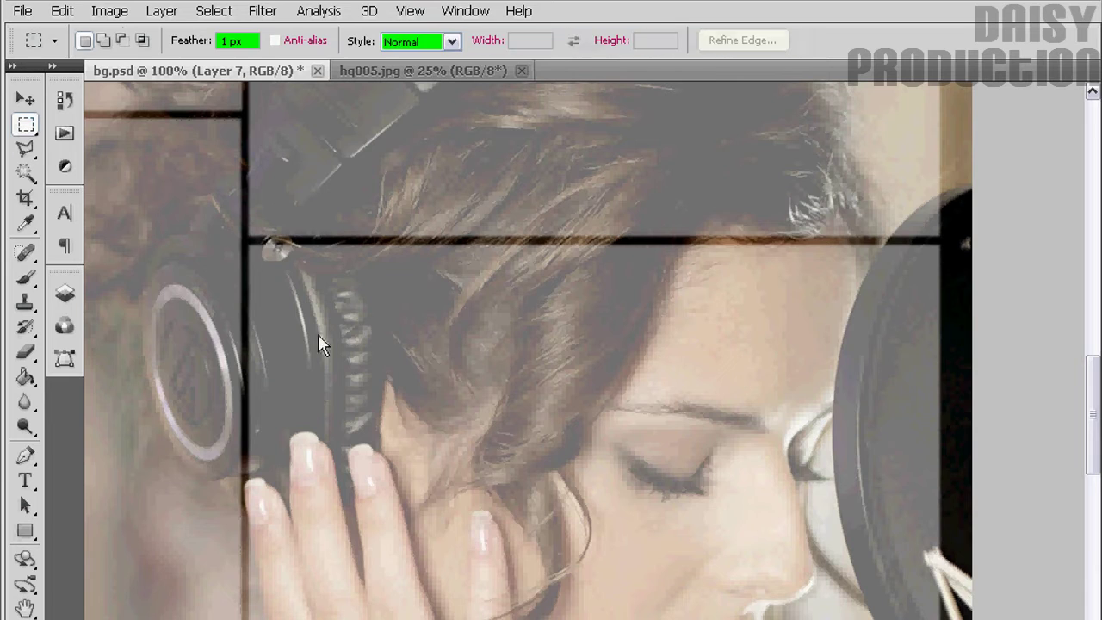
{"action": "left_click_drag", "start_coordinate": [788, 585], "coordinate": [940, 616]}
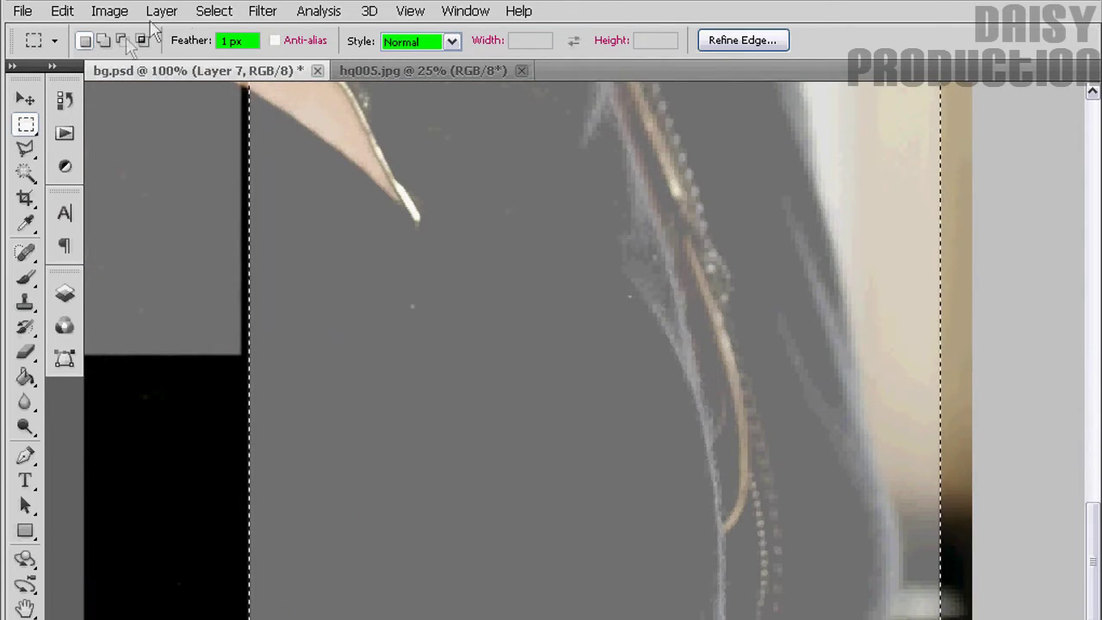
{"action": "left_click", "coordinate": [195, 10]}
{"action": "left_click", "coordinate": [245, 89]}
{"action": "left_click", "coordinate": [62, 10]}
{"action": "left_click", "coordinate": [99, 133]}
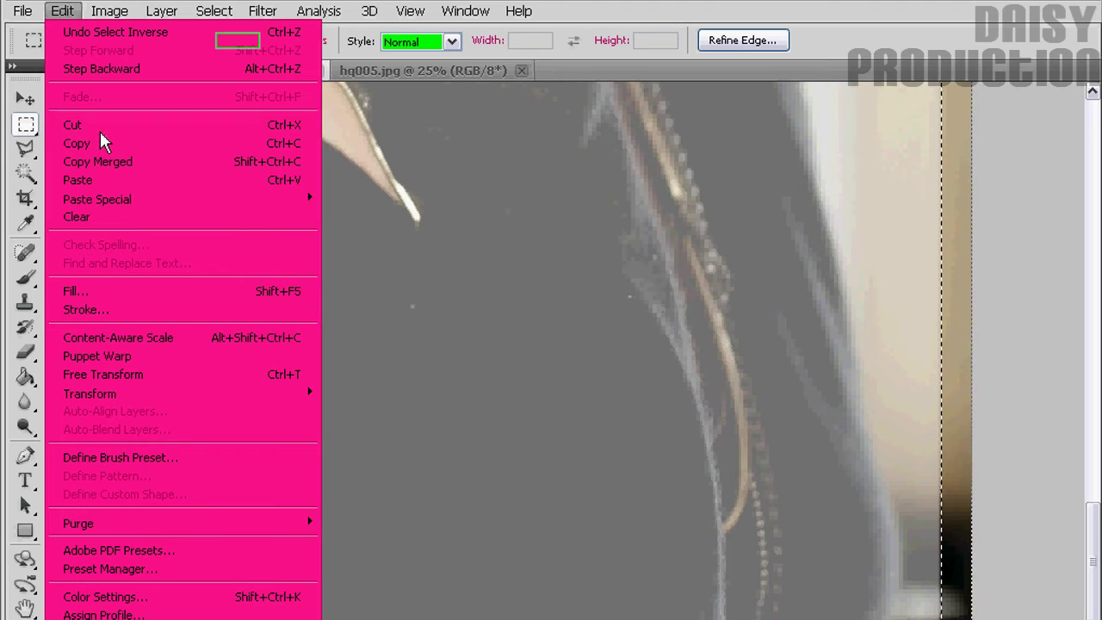
{"action": "key", "text": "z"}
{"action": "left_click", "coordinate": [607, 41]}
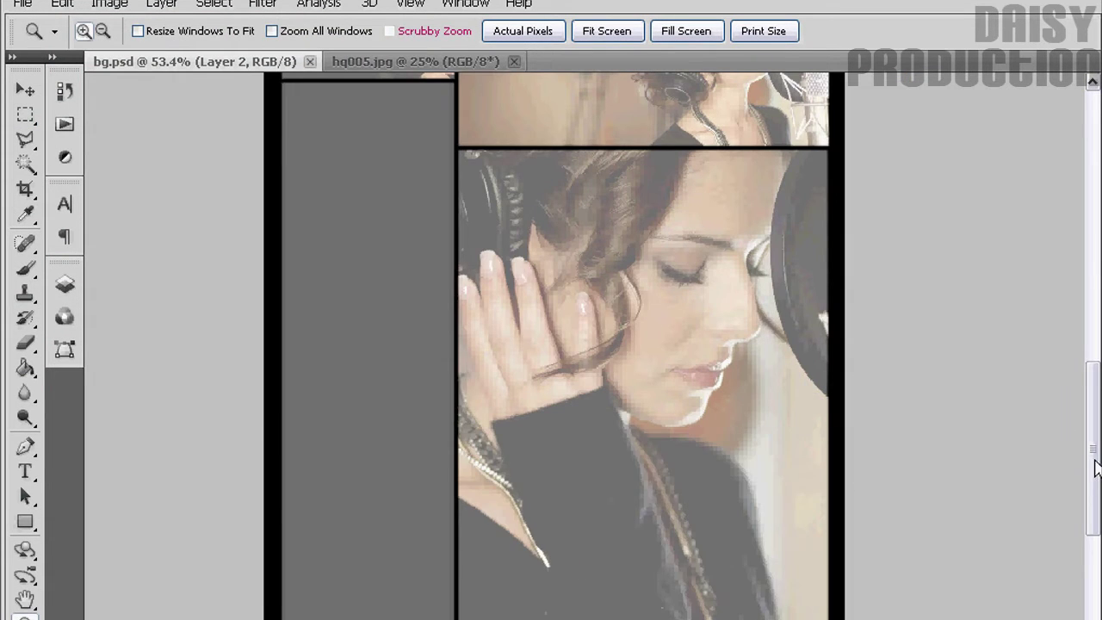
{"action": "left_click_drag", "start_coordinate": [1095, 468], "coordinate": [1095, 450]}
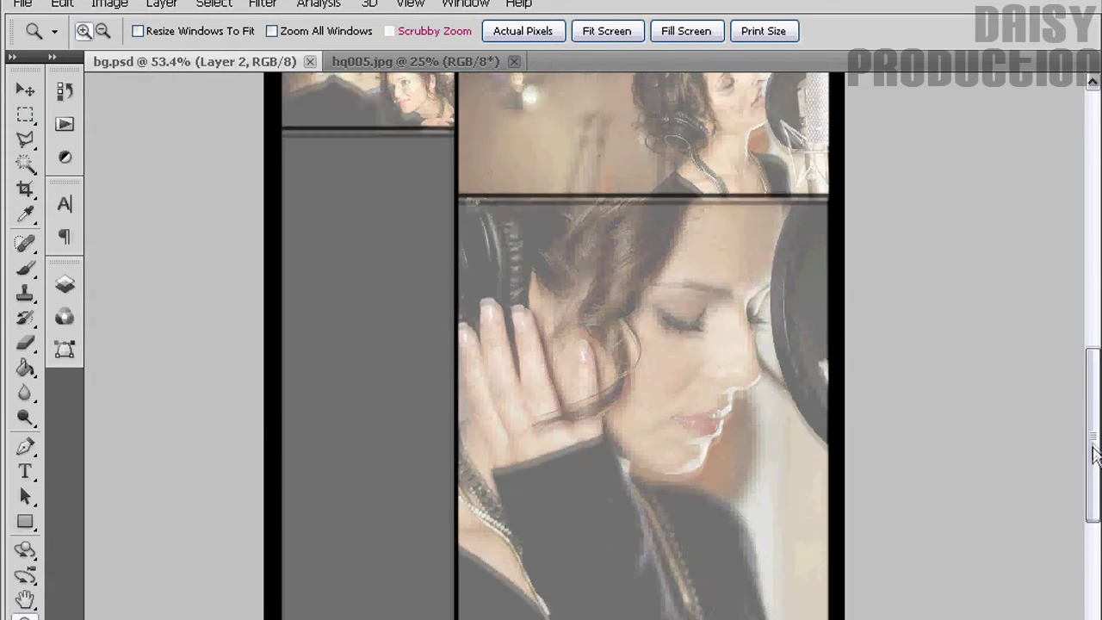
- Add an empty Layer 8 directly above Layer 4
{"action": "left_click", "coordinate": [65, 284]}
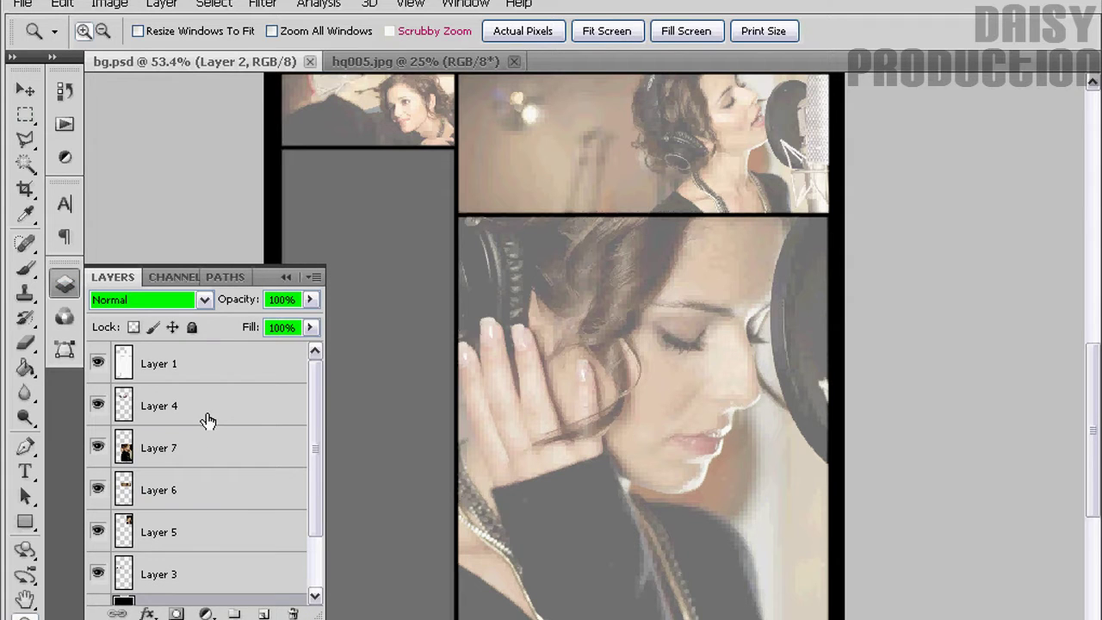
{"action": "left_click", "coordinate": [207, 420]}
{"action": "left_click", "coordinate": [264, 613]}
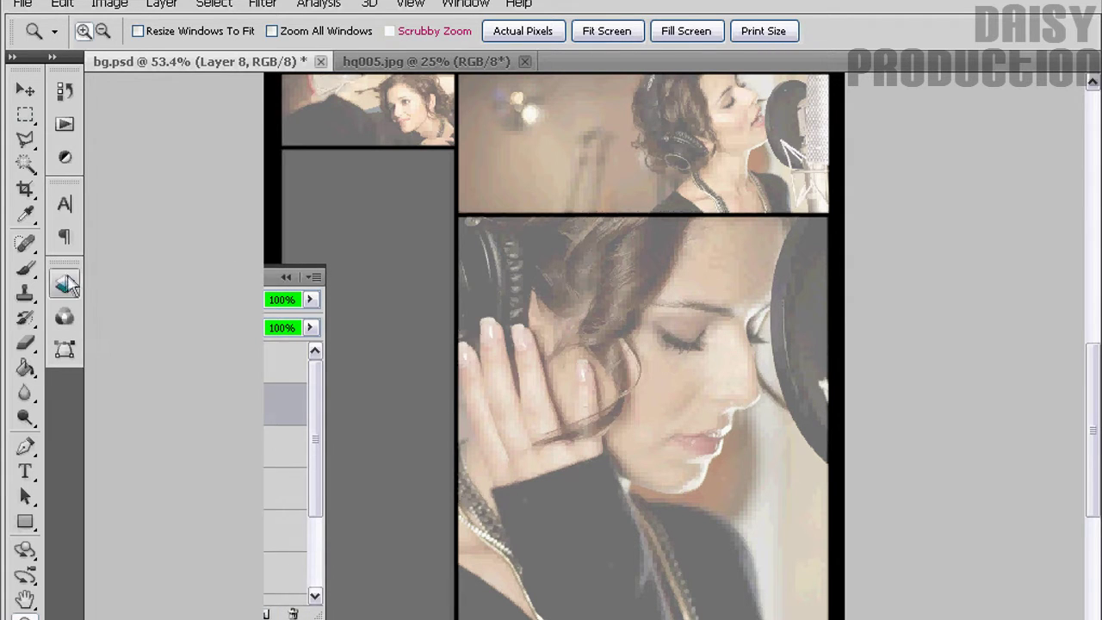
{"action": "left_click", "coordinate": [26, 116]}
{"action": "key", "text": "z"}
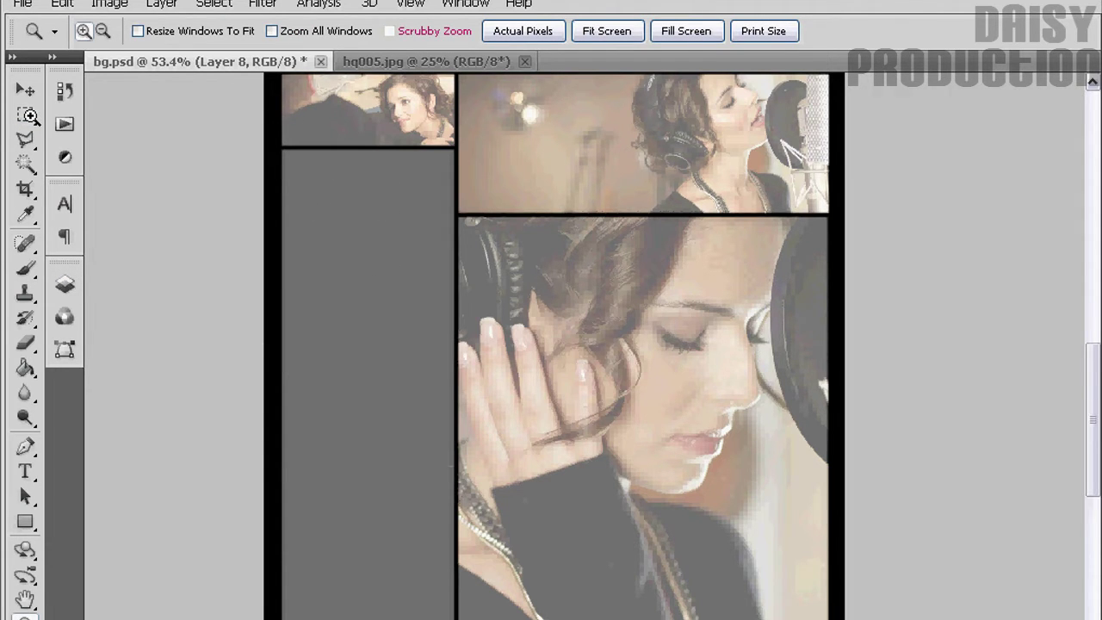
- Marquee the tall grey strip in the lower collage's left column, then fit the document on screen
{"action": "key", "text": "ctrl+1"}
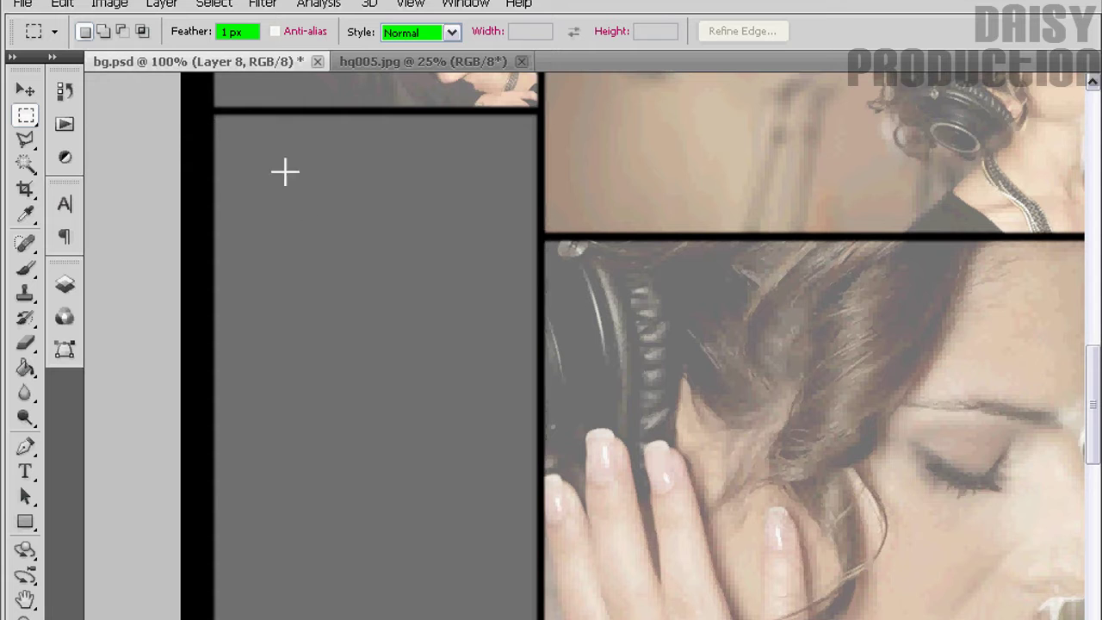
{"action": "left_click_drag", "start_coordinate": [285, 172], "coordinate": [549, 605]}
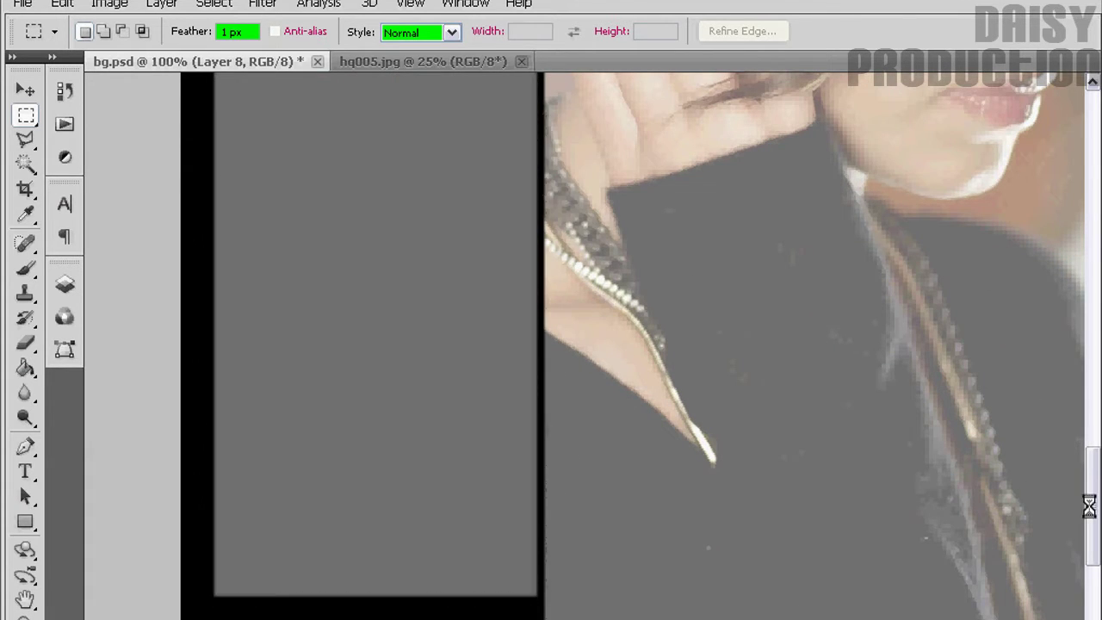
{"action": "left_click_drag", "start_coordinate": [1089, 507], "coordinate": [1089, 320]}
{"action": "key", "text": "z"}
{"action": "left_click", "coordinate": [606, 34]}
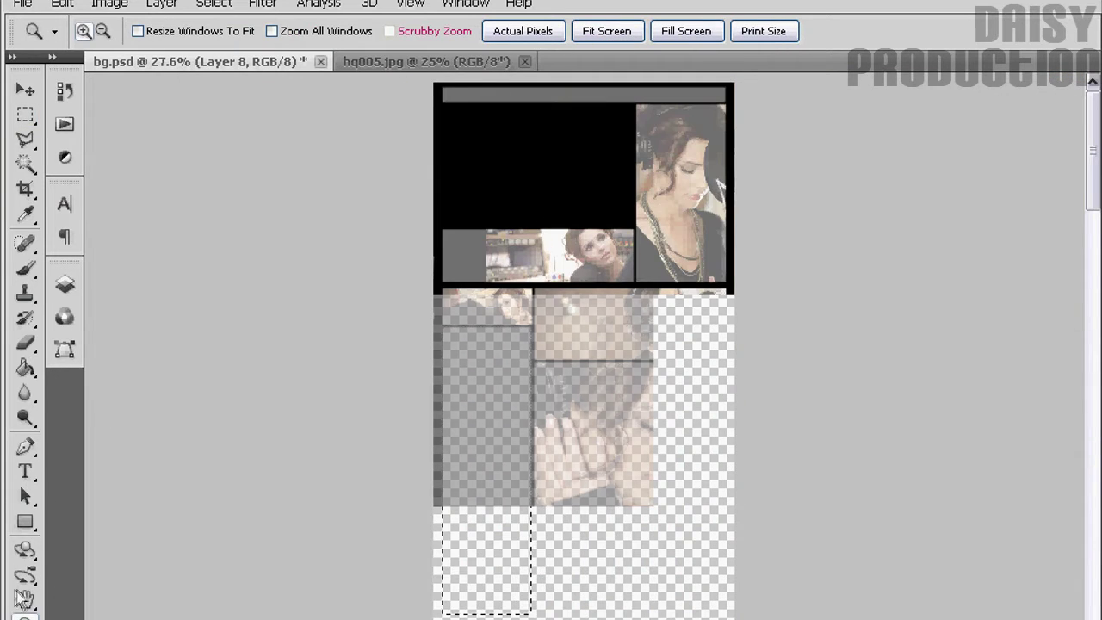
{"action": "left_click", "coordinate": [25, 213]}
{"action": "left_click", "coordinate": [25, 369]}
- Take the Gradient Tool and strip the spectrum gradient's red, yellow, green and cyan stops
{"action": "right_click", "coordinate": [25, 369]}
{"action": "left_click", "coordinate": [103, 364]}
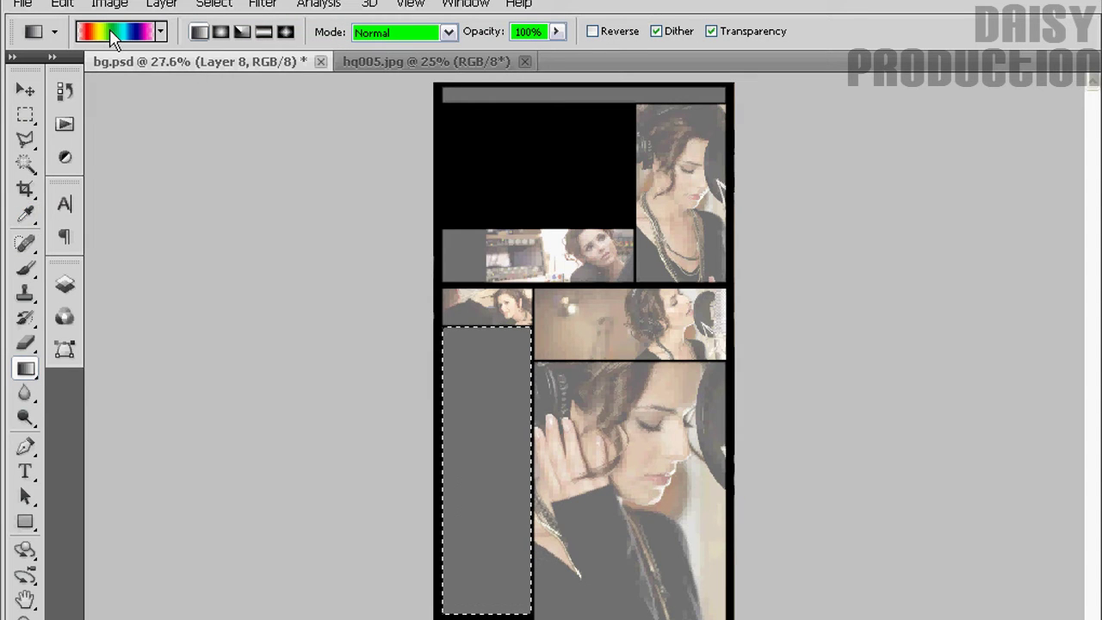
{"action": "left_click", "coordinate": [142, 33]}
{"action": "left_click", "coordinate": [401, 416]}
{"action": "left_click", "coordinate": [707, 507]}
{"action": "left_click_drag", "start_coordinate": [532, 417], "coordinate": [541, 457]}
{"action": "left_click_drag", "start_coordinate": [590, 417], "coordinate": [594, 456]}
{"action": "left_click_drag", "start_coordinate": [652, 416], "coordinate": [402, 417]}
- Remove the transparent and 80% opacity stops so the gradient is fully opaque
{"action": "left_click", "coordinate": [380, 365]}
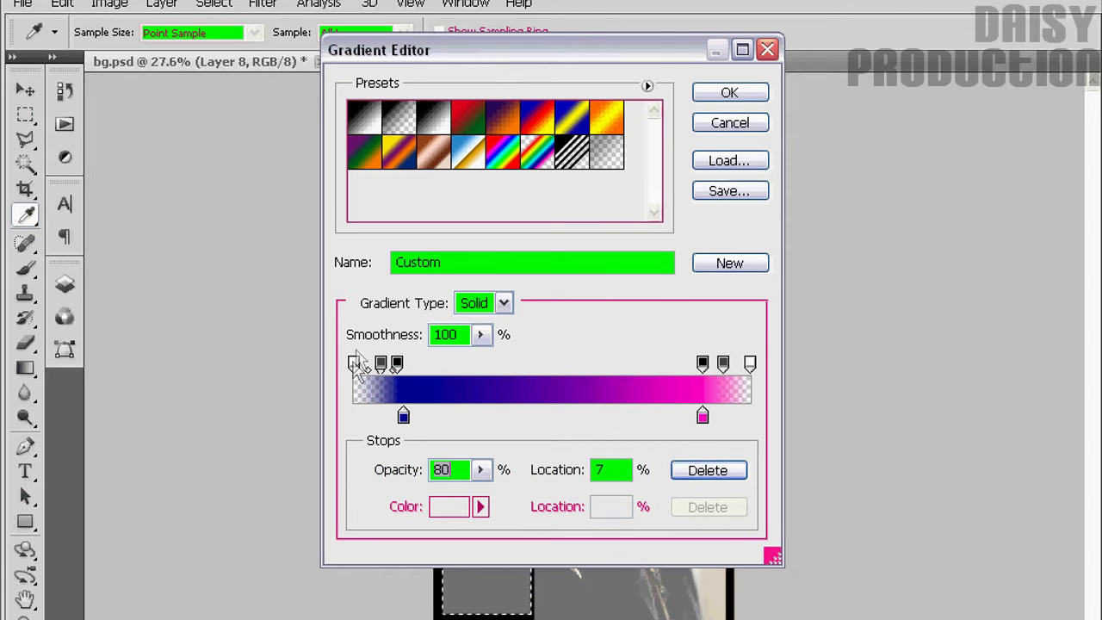
{"action": "left_click", "coordinate": [708, 470]}
{"action": "mouse_move", "coordinate": [750, 363]}
{"action": "left_mouse_down"}
{"action": "mouse_move", "coordinate": [704, 364]}
{"action": "mouse_move", "coordinate": [728, 439]}
{"action": "left_mouse_up"}
{"action": "left_click", "coordinate": [706, 470]}
{"action": "left_click_drag", "start_coordinate": [703, 363], "coordinate": [750, 363]}
{"action": "mouse_move", "coordinate": [380, 364]}
{"action": "left_mouse_down"}
{"action": "mouse_move", "coordinate": [383, 340]}
{"action": "mouse_move", "coordinate": [353, 364]}
{"action": "left_mouse_up"}
- Add a middle colour stop at 49% and delete the extra stop at 71%
{"action": "left_click", "coordinate": [397, 416]}
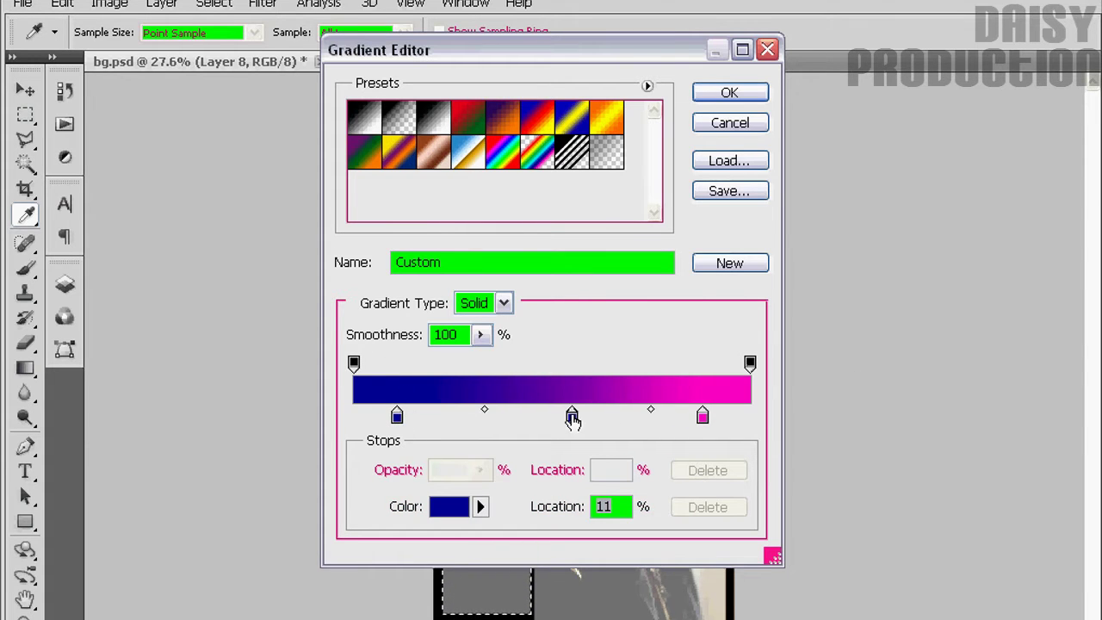
{"action": "double_click", "coordinate": [572, 419]}
{"action": "key", "text": "Return"}
{"action": "left_click_drag", "start_coordinate": [572, 419], "coordinate": [549, 419]}
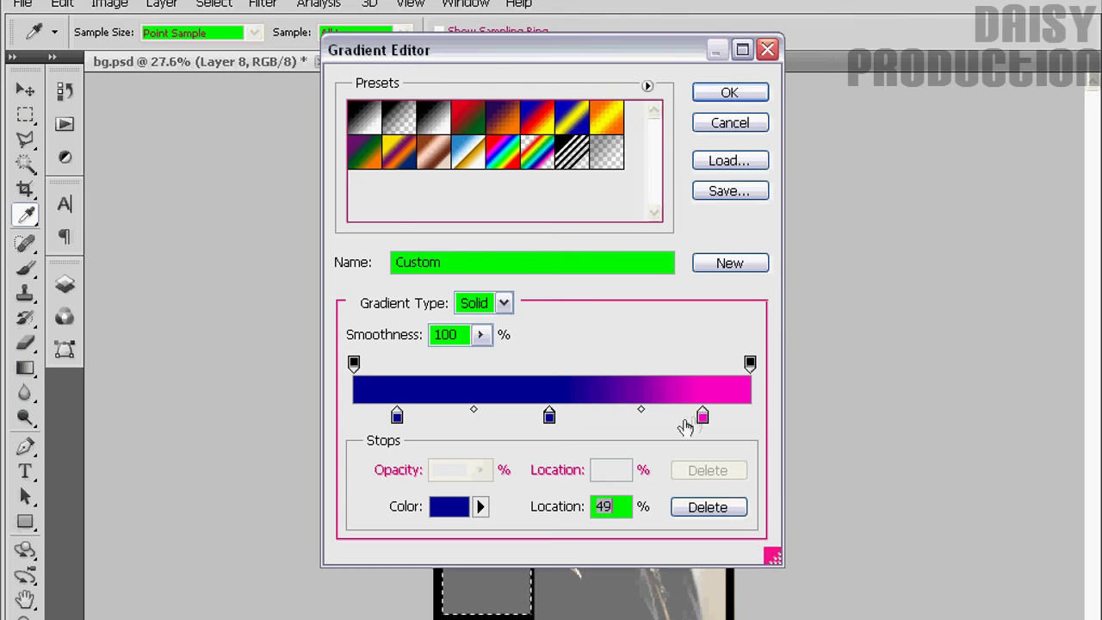
{"action": "left_click", "coordinate": [702, 419]}
{"action": "left_click", "coordinate": [713, 512]}
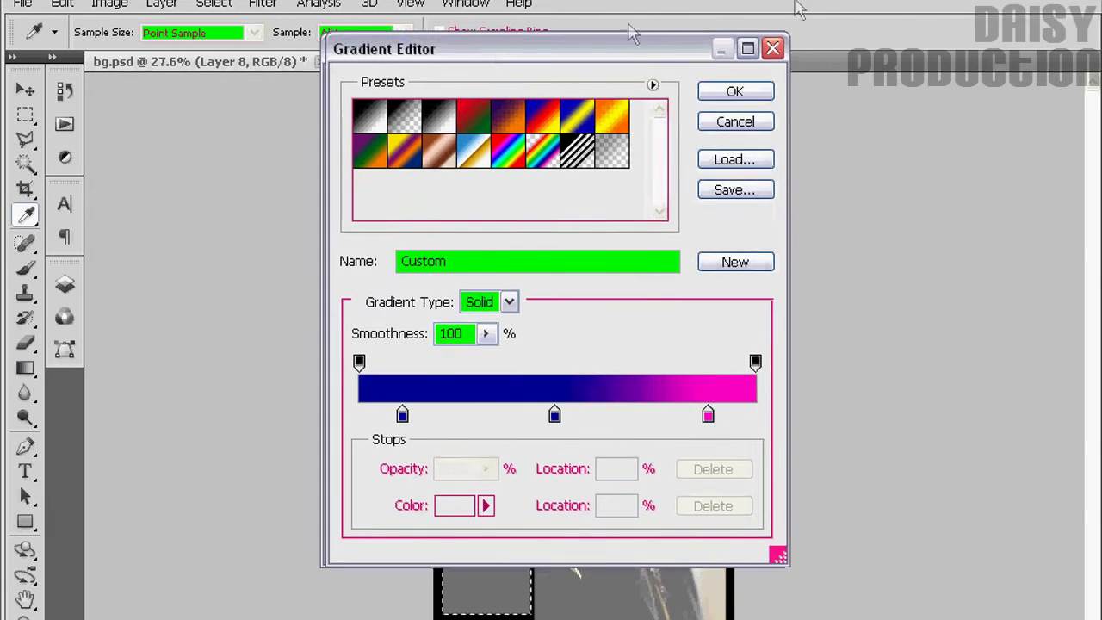
- Colour the stops white at 88%, sampled beige at 49% and sampled grey at left, then accept
{"action": "left_click_drag", "start_coordinate": [502, 58], "coordinate": [192, 3]}
{"action": "left_click", "coordinate": [394, 362]}
{"action": "left_click", "coordinate": [134, 454]}
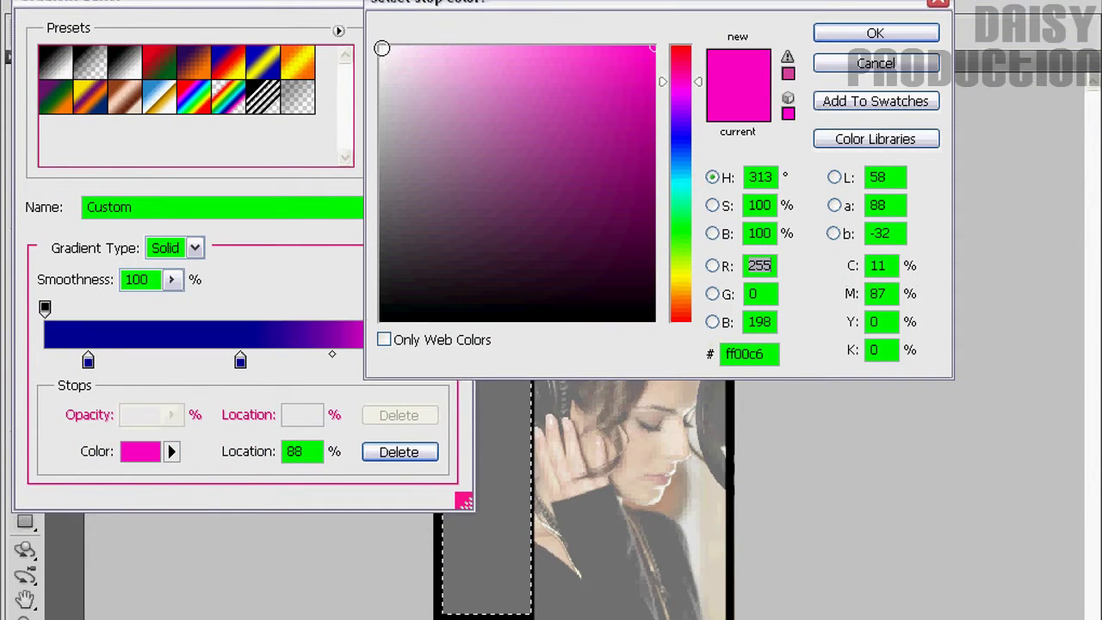
{"action": "left_click", "coordinate": [382, 44]}
{"action": "left_click", "coordinate": [866, 32]}
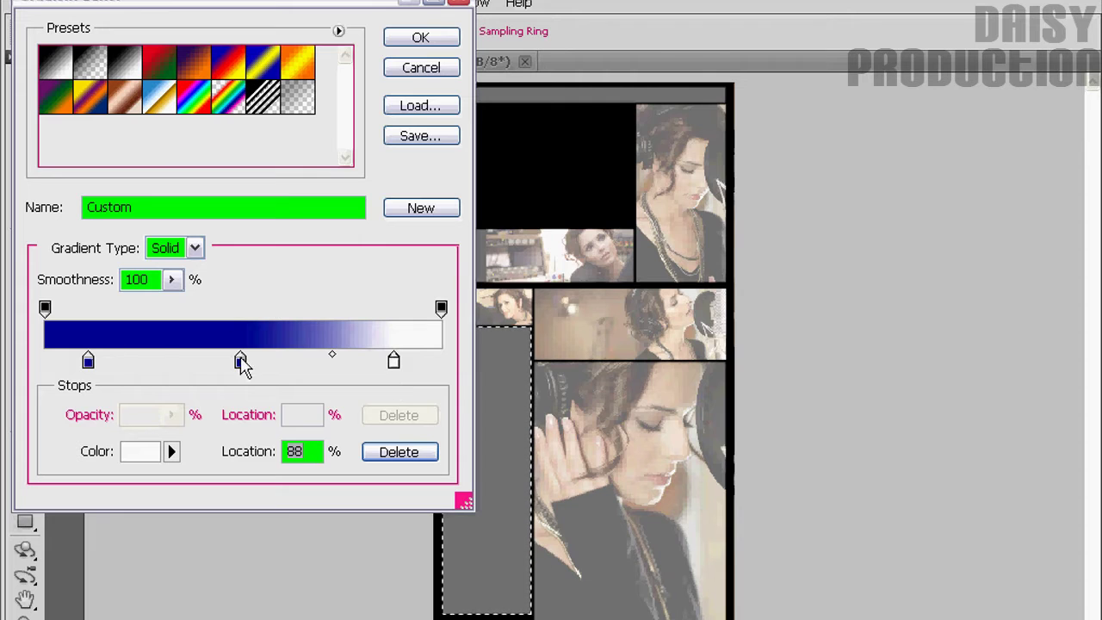
{"action": "left_click", "coordinate": [568, 323]}
{"action": "left_click", "coordinate": [489, 383]}
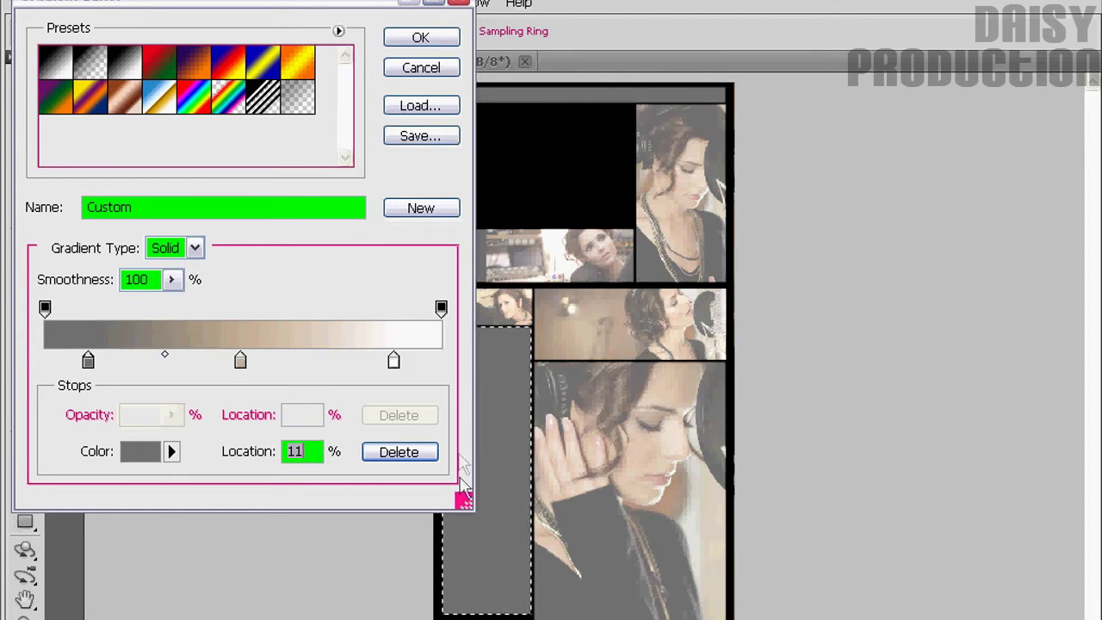
{"action": "left_click", "coordinate": [420, 38]}
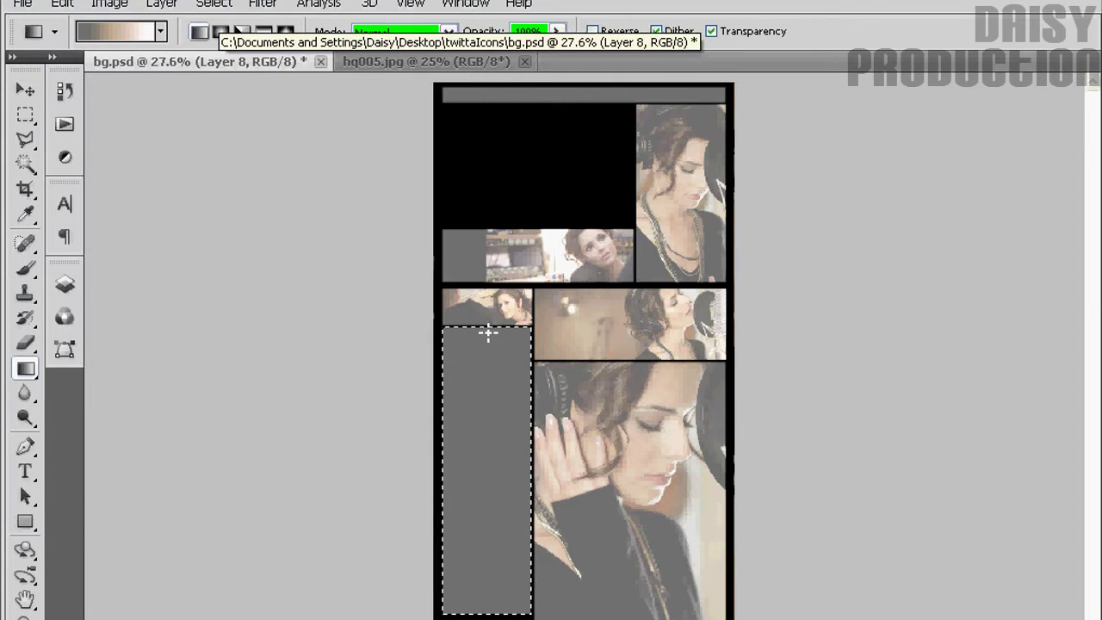
- Drag a first vertical gradient down the left strip, then revert it in History
{"action": "left_click_drag", "start_coordinate": [485, 330], "coordinate": [487, 613]}
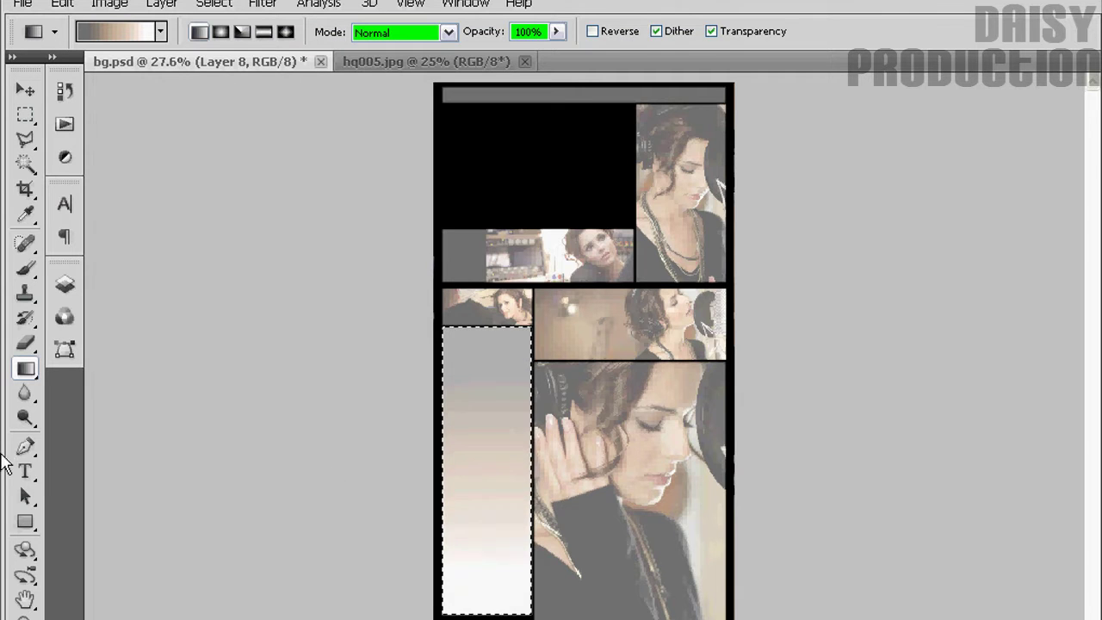
{"action": "left_click", "coordinate": [65, 284]}
{"action": "left_click", "coordinate": [97, 364]}
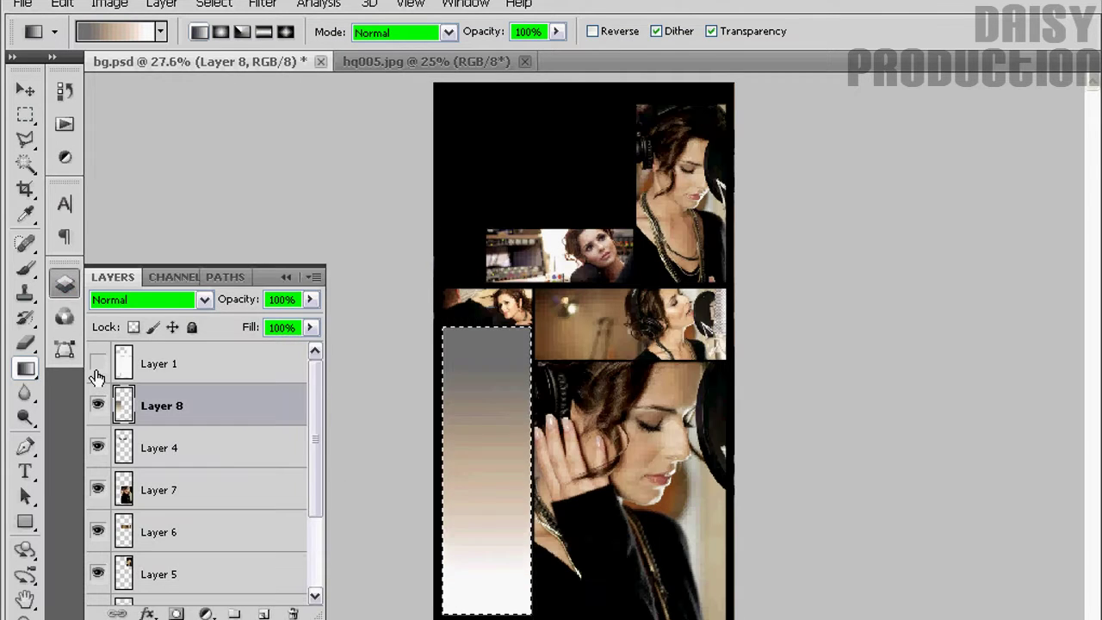
{"action": "left_click", "coordinate": [65, 90]}
{"action": "left_click", "coordinate": [186, 251]}
{"action": "left_click", "coordinate": [176, 253]}
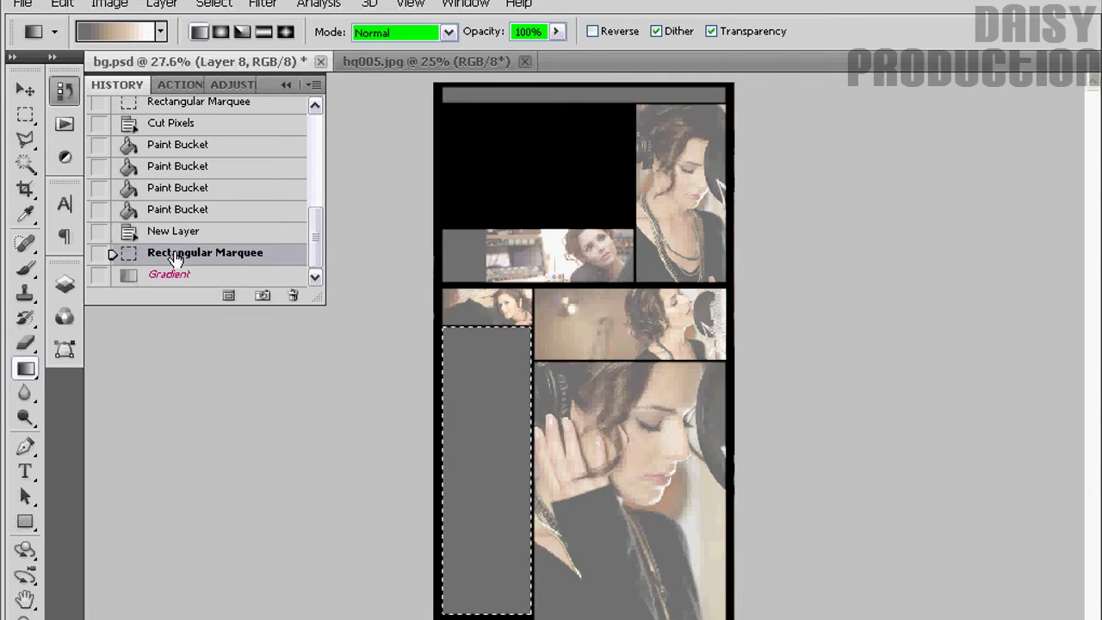
{"action": "left_click", "coordinate": [65, 284]}
{"action": "left_click", "coordinate": [97, 362]}
- Resample the gradient's left stop as orange-brown from the photo, then undo the fill
{"action": "left_click", "coordinate": [121, 32]}
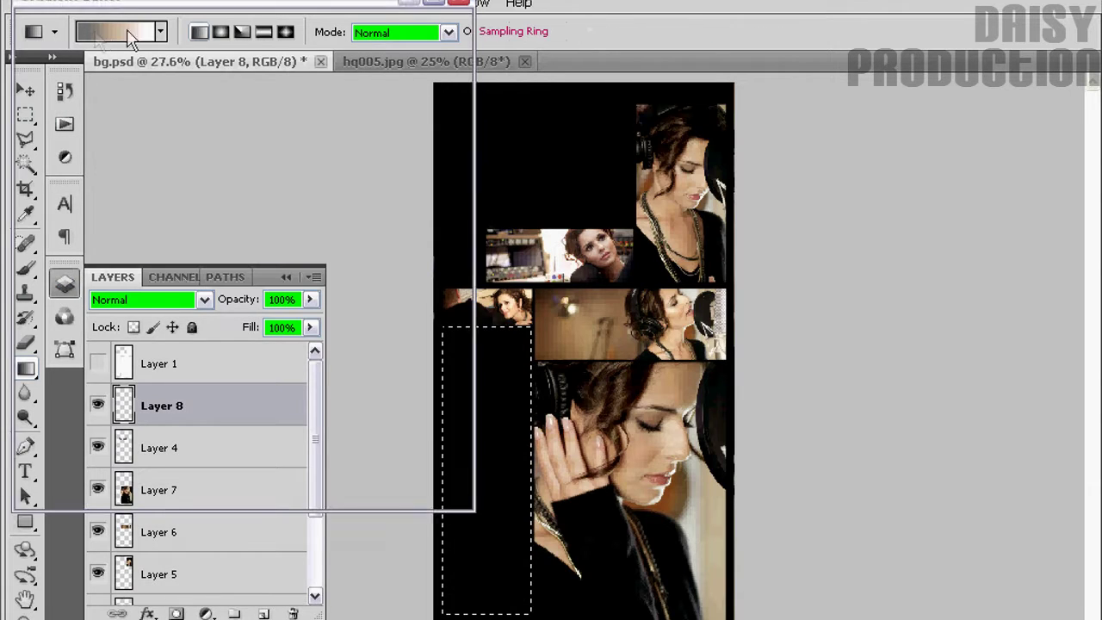
{"action": "left_click", "coordinate": [89, 362]}
{"action": "left_click", "coordinate": [506, 317]}
{"action": "left_click", "coordinate": [534, 317]}
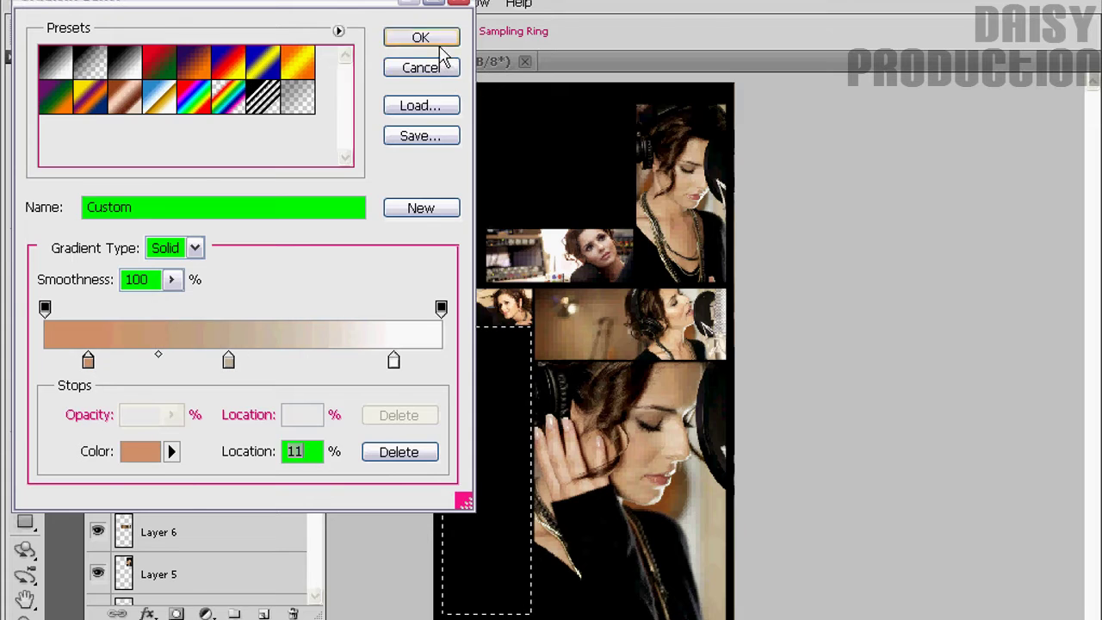
{"action": "left_click", "coordinate": [420, 37]}
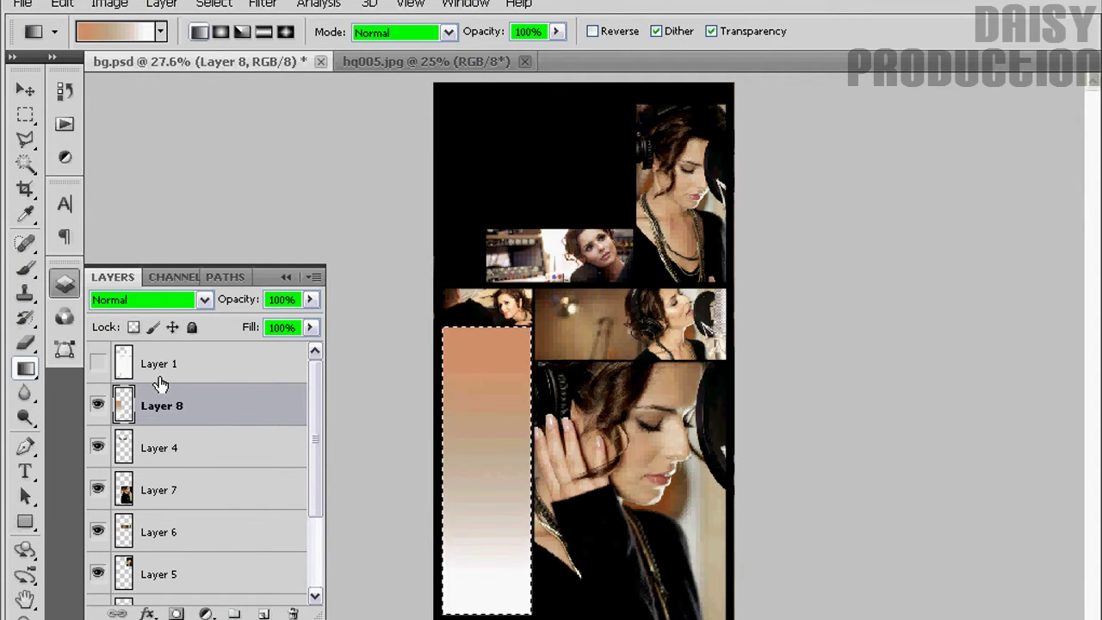
{"action": "key", "text": "ctrl+z"}
- Give the gradient dark brown and tan stops and redraw it down the strip
{"action": "left_click", "coordinate": [112, 32]}
{"action": "left_click", "coordinate": [87, 359]}
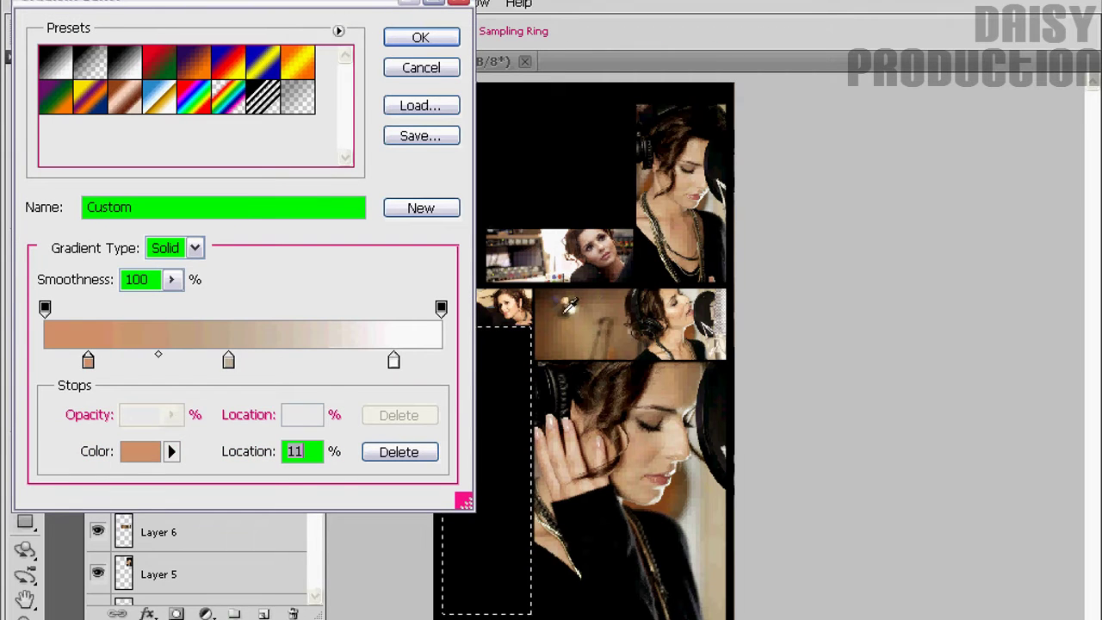
{"action": "left_click", "coordinate": [569, 305]}
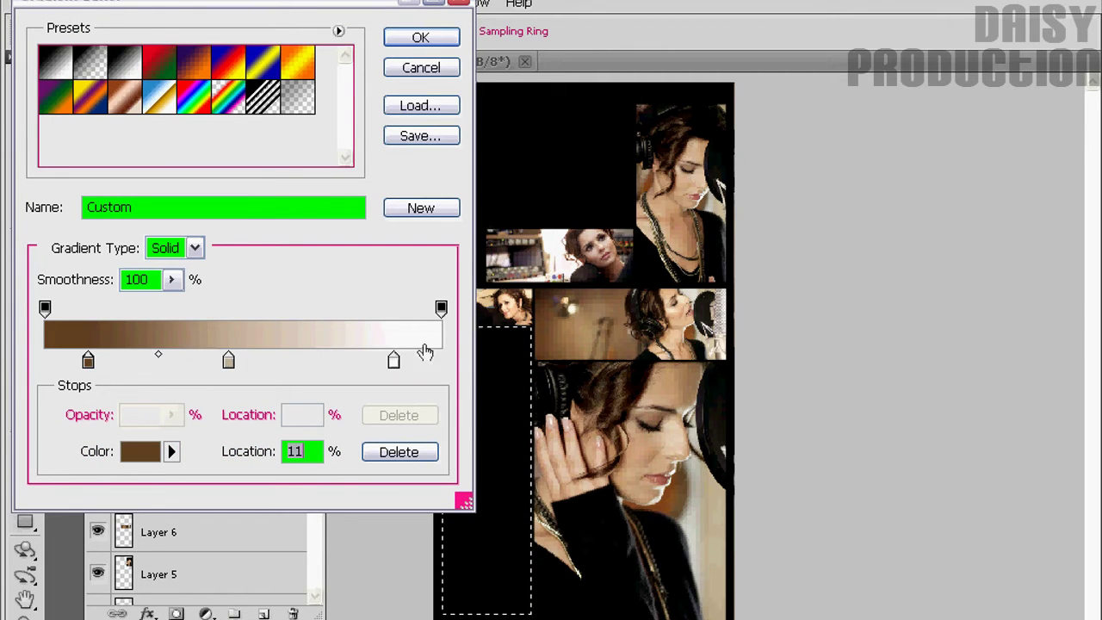
{"action": "left_click", "coordinate": [576, 335]}
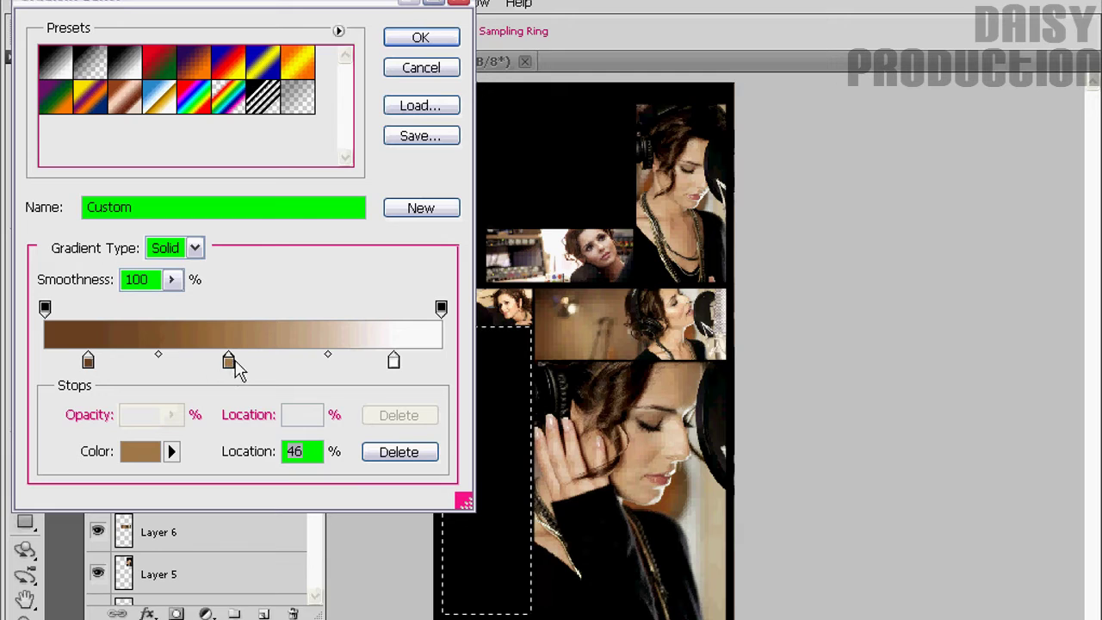
{"action": "left_click", "coordinate": [584, 329]}
{"action": "key", "text": "Return"}
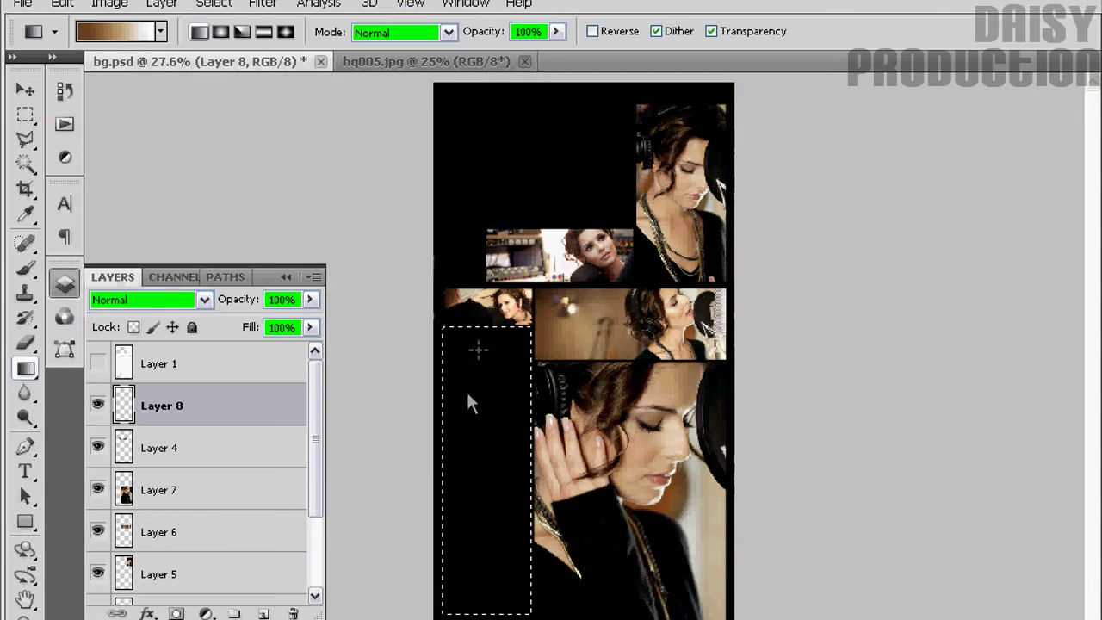
{"action": "left_click_drag", "start_coordinate": [470, 607], "coordinate": [474, 610]}
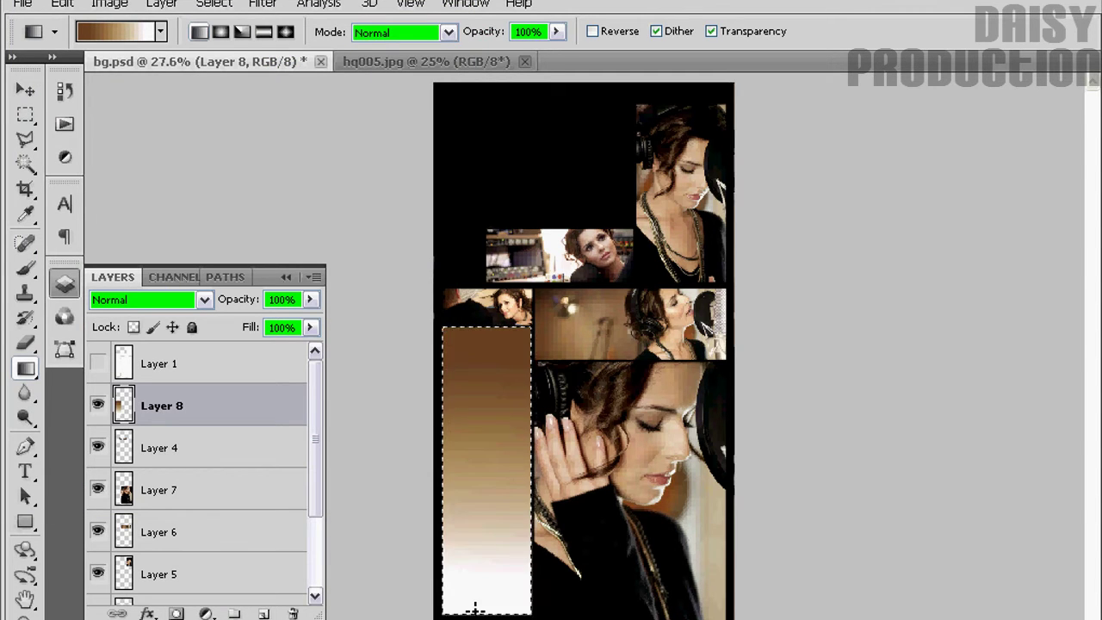
- Clear the selection and reorder Layer 8 in the Layers panel
{"action": "left_click", "coordinate": [25, 114]}
{"action": "left_click", "coordinate": [482, 443]}
{"action": "left_click", "coordinate": [159, 533]}
{"action": "scroll", "coordinate": [319, 482], "scroll_direction": "down", "scroll_amount": 2}
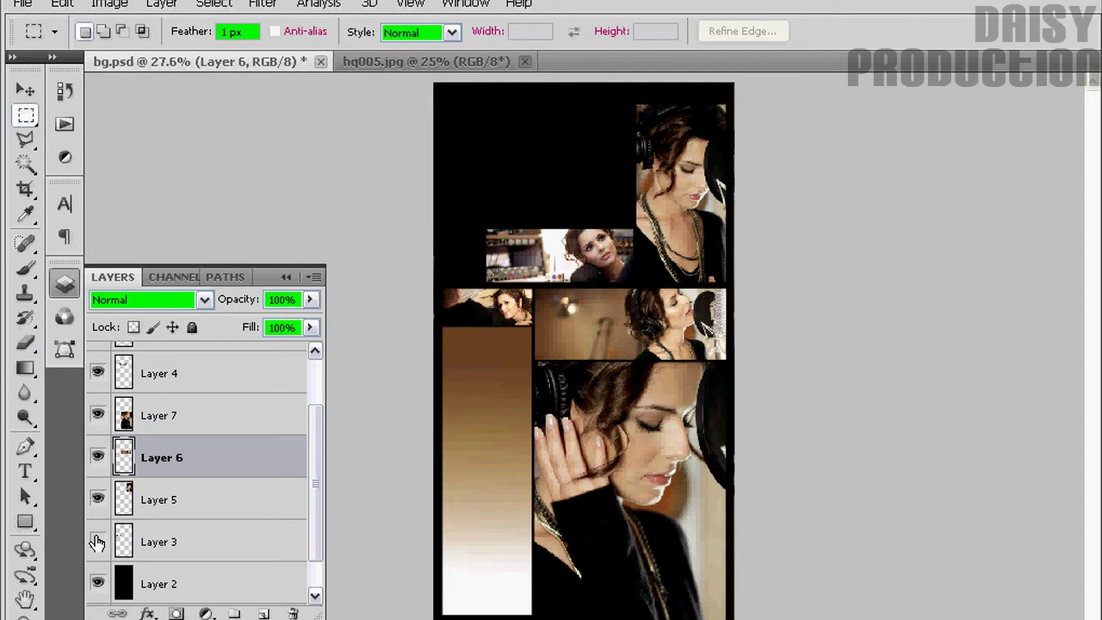
{"action": "scroll", "coordinate": [319, 482], "scroll_direction": "up", "scroll_amount": 2}
{"action": "left_click_drag", "start_coordinate": [190, 408], "coordinate": [155, 594]}
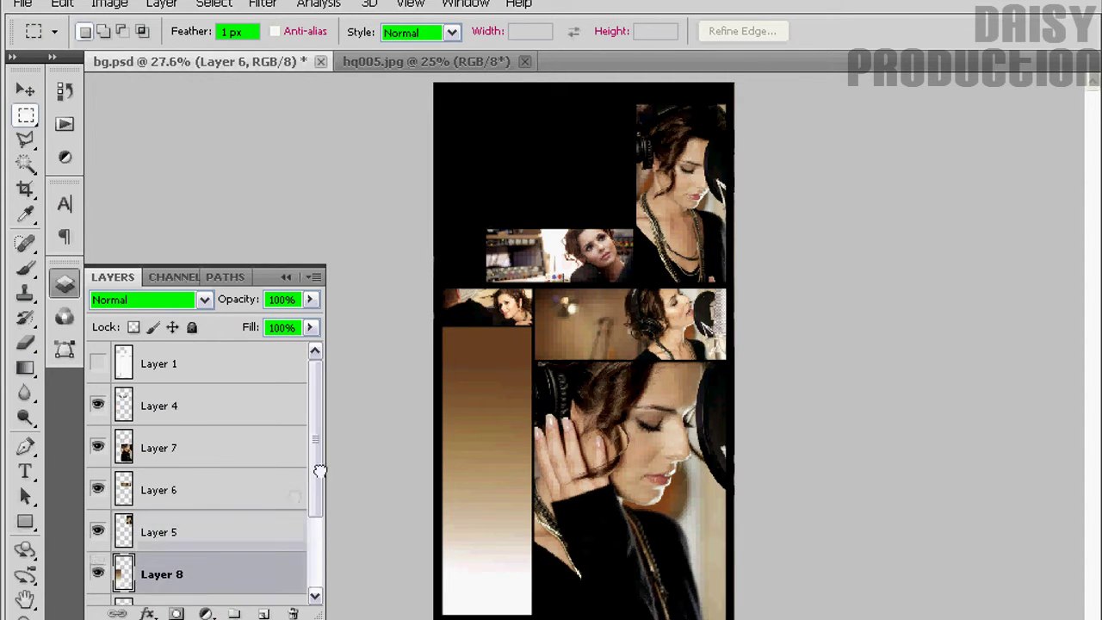
{"action": "scroll", "coordinate": [112, 525], "scroll_direction": "down", "scroll_amount": 3}
- Merge the gradient layer into Layer 3 and show Layer 1 again
{"action": "right_click", "coordinate": [235, 487]}
{"action": "left_click", "coordinate": [290, 426]}
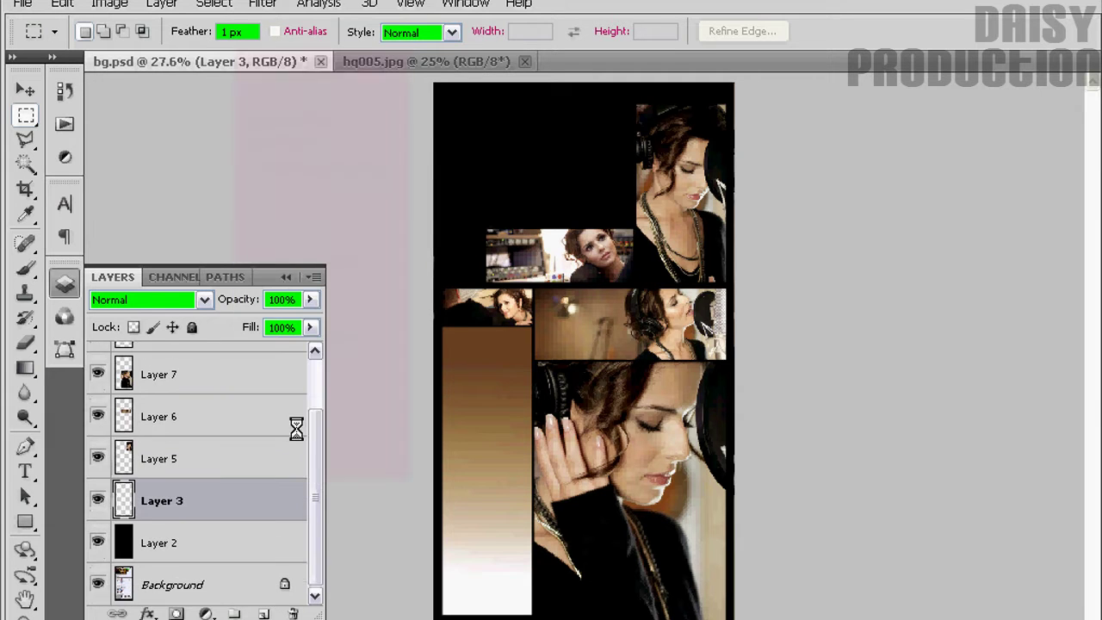
{"action": "scroll", "coordinate": [198, 448], "scroll_direction": "up", "scroll_amount": 3}
{"action": "left_click", "coordinate": [181, 409]}
{"action": "left_click", "coordinate": [97, 363]}
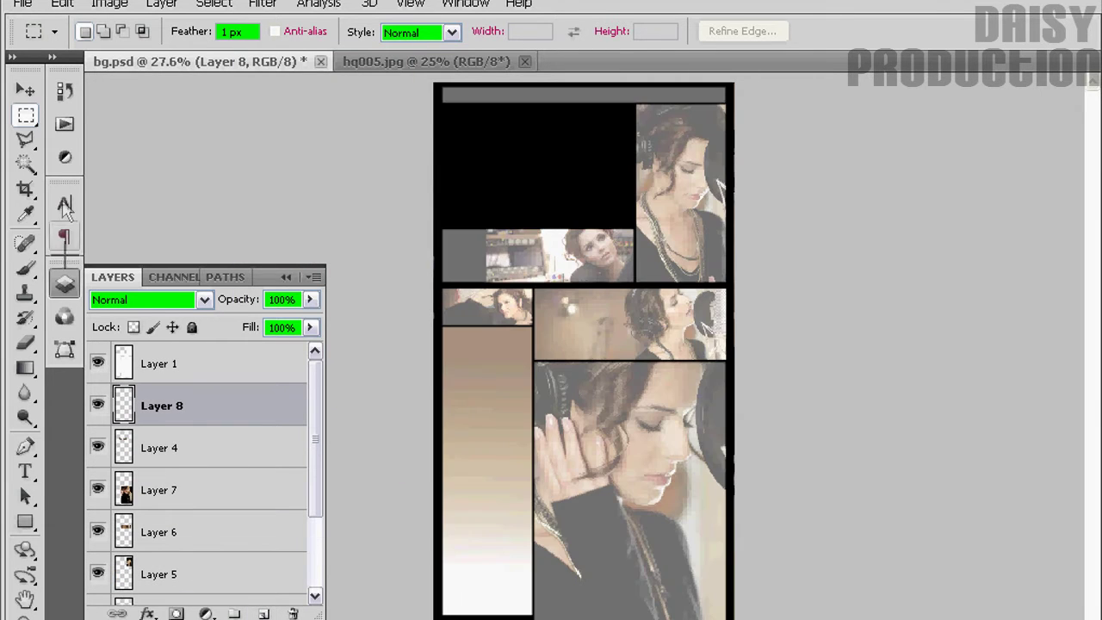
{"action": "key", "text": "z"}
{"action": "left_click_drag", "start_coordinate": [660, 213], "coordinate": [438, 302]}
- Select the wide photo band near the top and hide Layer 1's overlay
{"action": "left_click", "coordinate": [65, 280]}
{"action": "key", "text": "m"}
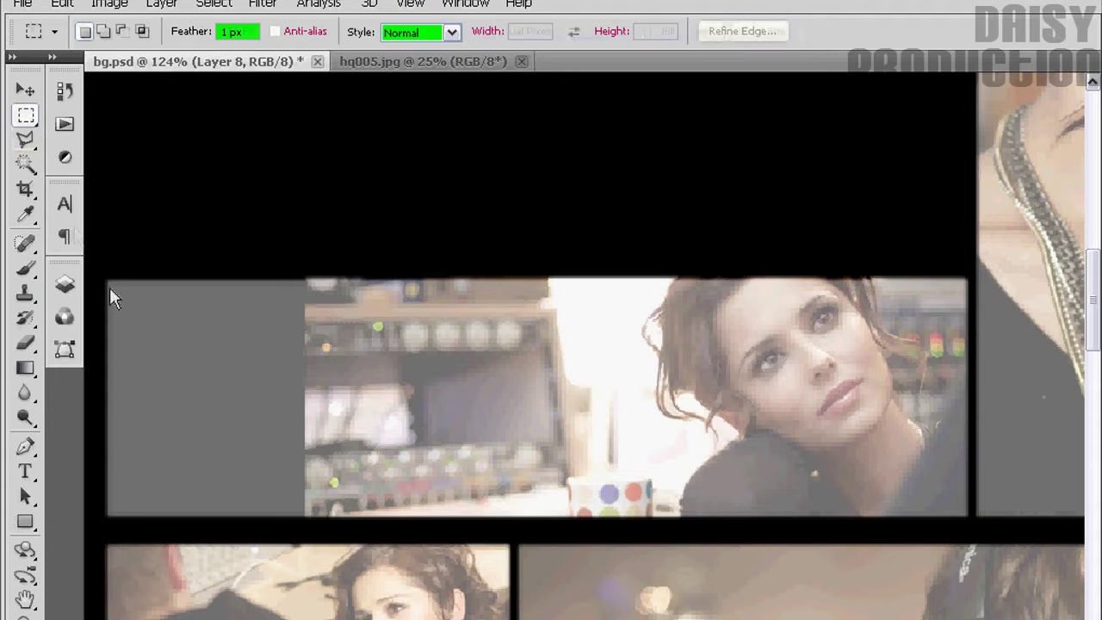
{"action": "left_click_drag", "start_coordinate": [106, 279], "coordinate": [951, 523]}
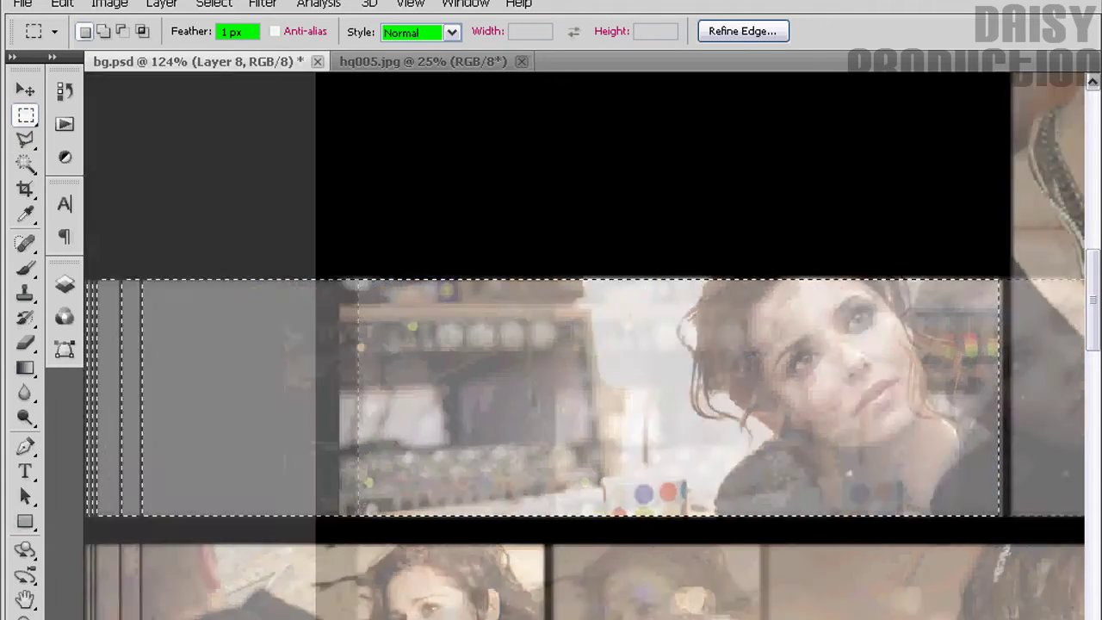
{"action": "scroll", "coordinate": [603, 396], "scroll_direction": "left", "scroll_amount": 5}
{"action": "left_click", "coordinate": [66, 282]}
{"action": "left_click", "coordinate": [99, 363]}
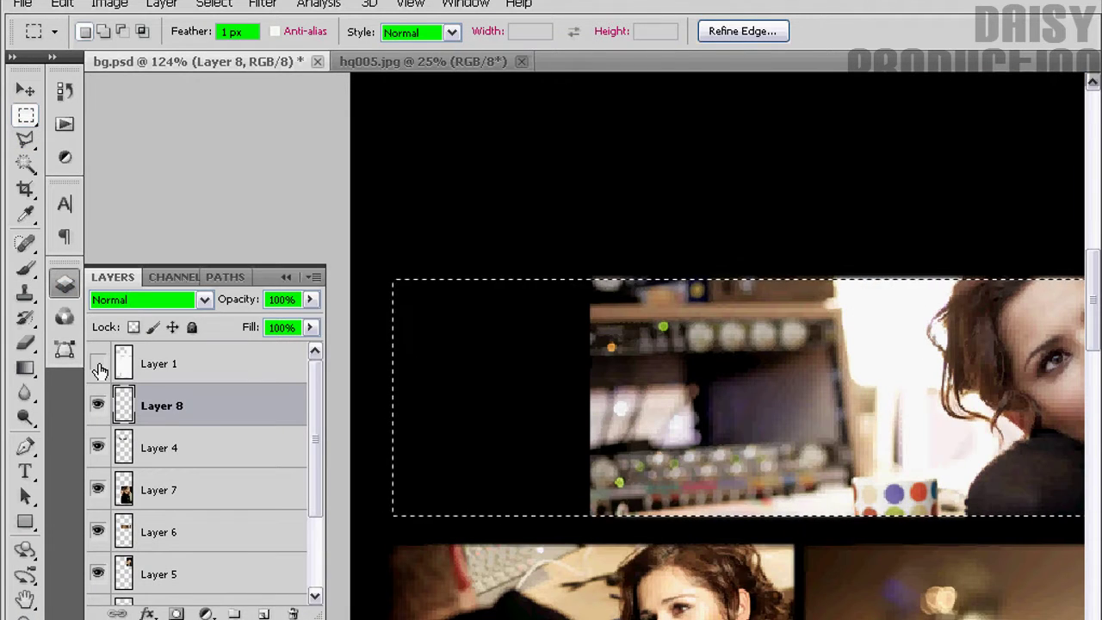
{"action": "key", "text": "i"}
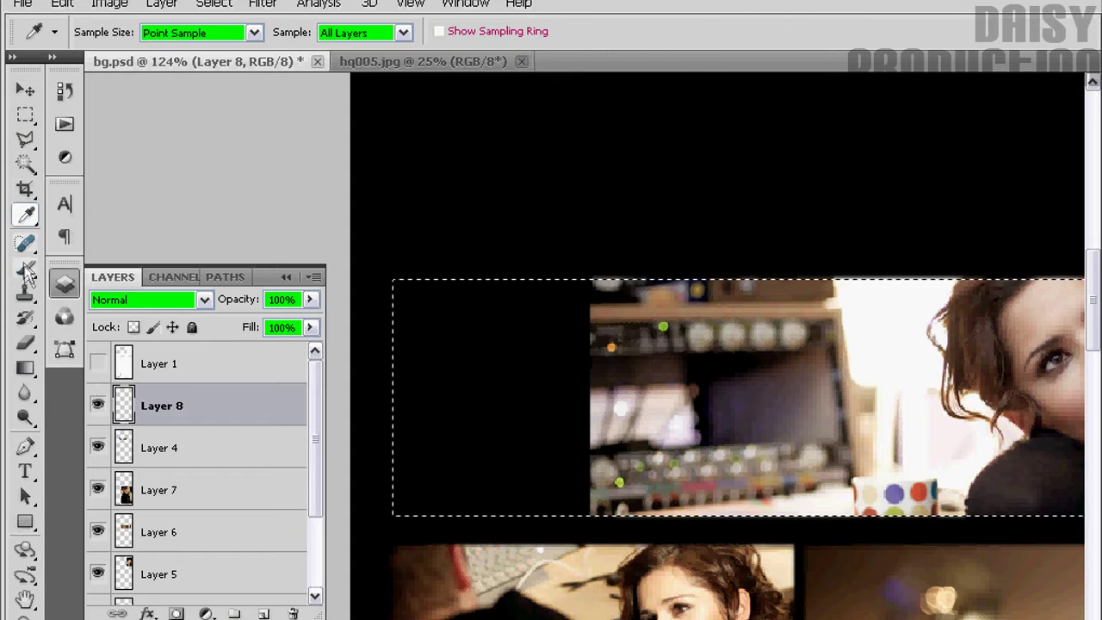
{"action": "key", "text": "b"}
- Paint white over the strip's left side with a 170 px, 0% hardness brush
{"action": "left_click", "coordinate": [111, 32]}
{"action": "left_click_drag", "start_coordinate": [47, 92], "coordinate": [167, 91]}
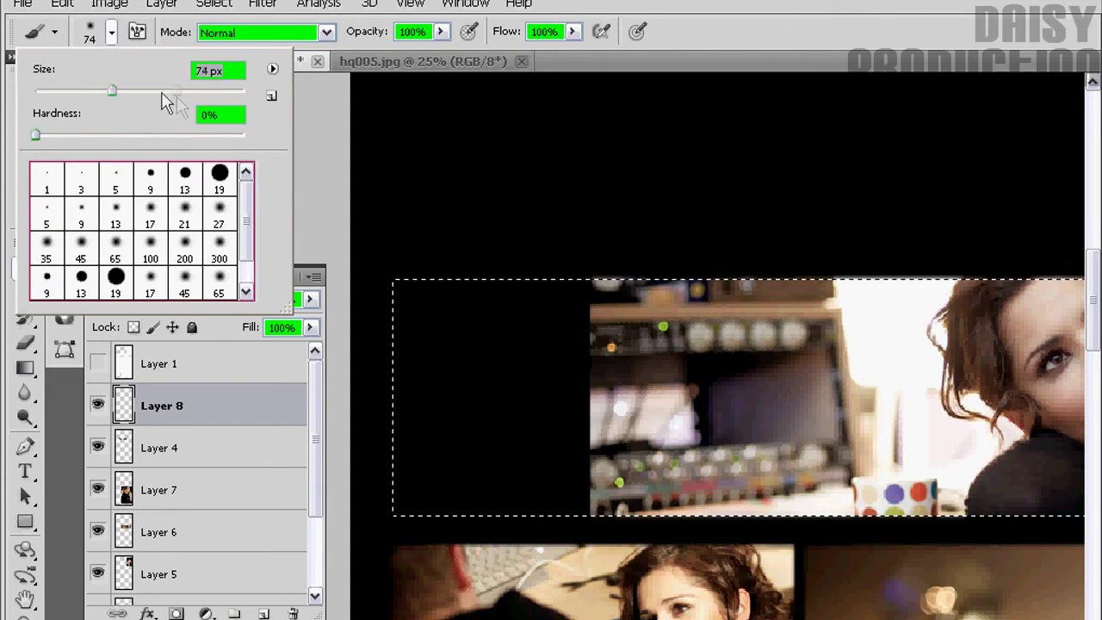
{"action": "key", "text": "Return"}
{"action": "mouse_move", "coordinate": [413, 302]}
{"action": "left_mouse_down"}
{"action": "mouse_move", "coordinate": [551, 414]}
{"action": "mouse_move", "coordinate": [765, 360]}
{"action": "mouse_move", "coordinate": [681, 234]}
{"action": "mouse_move", "coordinate": [713, 419]}
{"action": "mouse_move", "coordinate": [824, 278]}
{"action": "mouse_move", "coordinate": [652, 267]}
{"action": "left_mouse_up"}
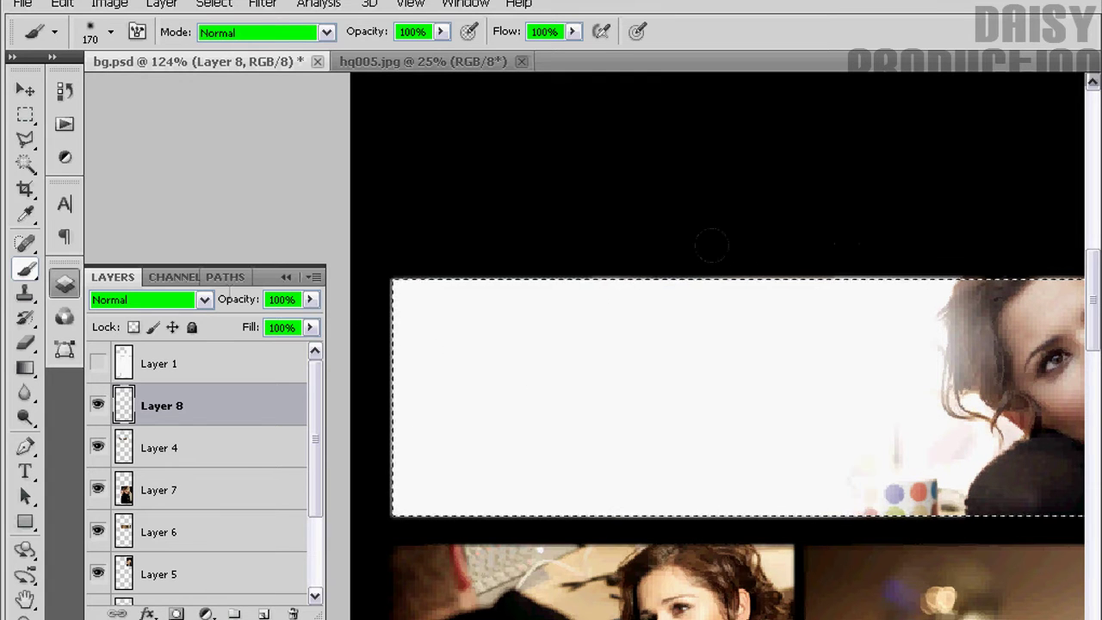
- Undo the last two brush strokes in History and zoom to fit the document
{"action": "left_click", "coordinate": [64, 92]}
{"action": "left_click", "coordinate": [256, 251]}
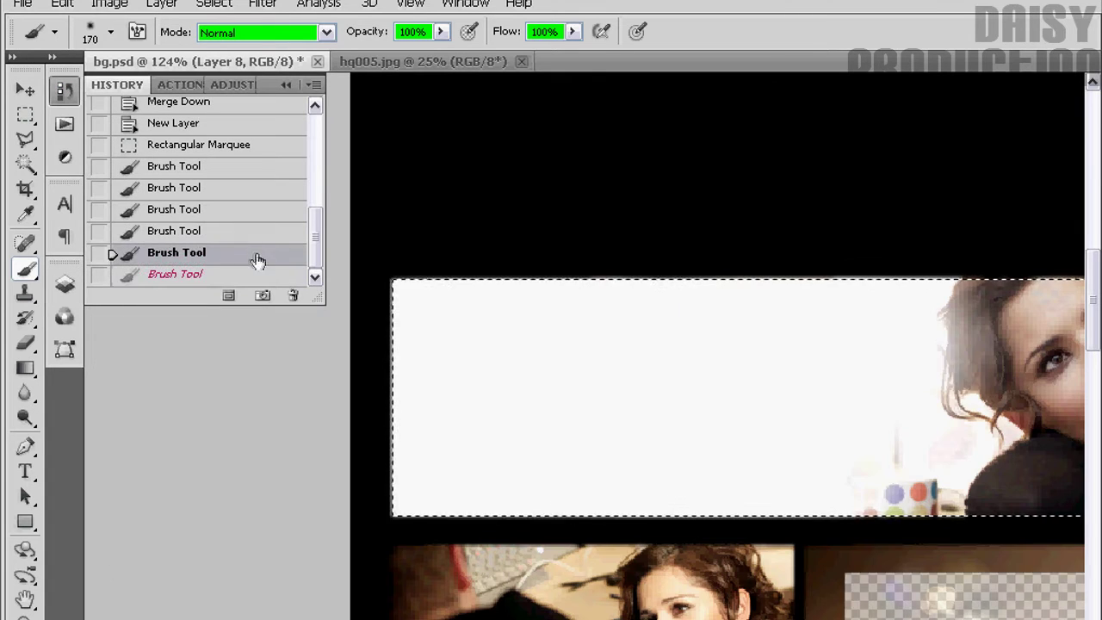
{"action": "left_click", "coordinate": [101, 229]}
{"action": "left_click", "coordinate": [65, 284]}
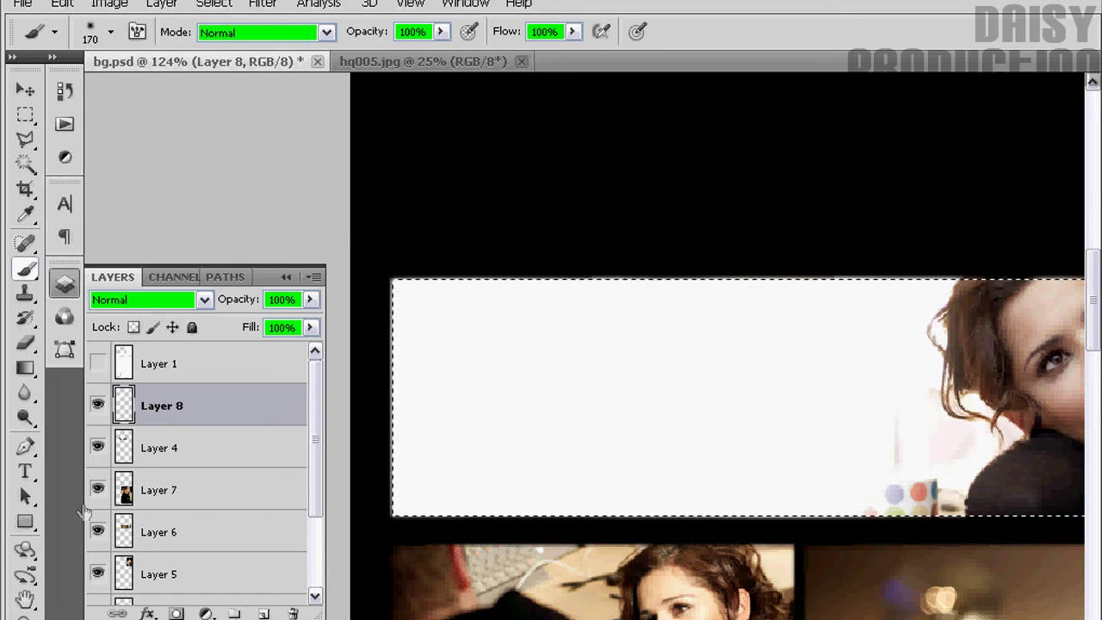
{"action": "left_click", "coordinate": [25, 418]}
{"action": "left_click", "coordinate": [605, 31]}
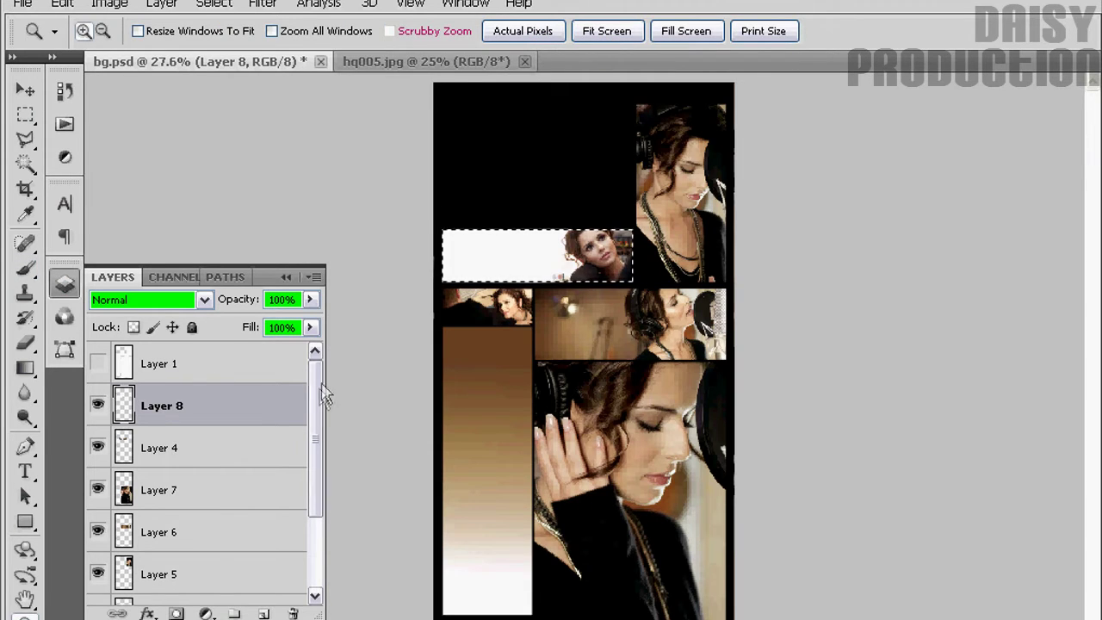
- Sample brown with the Eyedropper and step back to an earlier painting state in History
{"action": "left_click", "coordinate": [25, 214]}
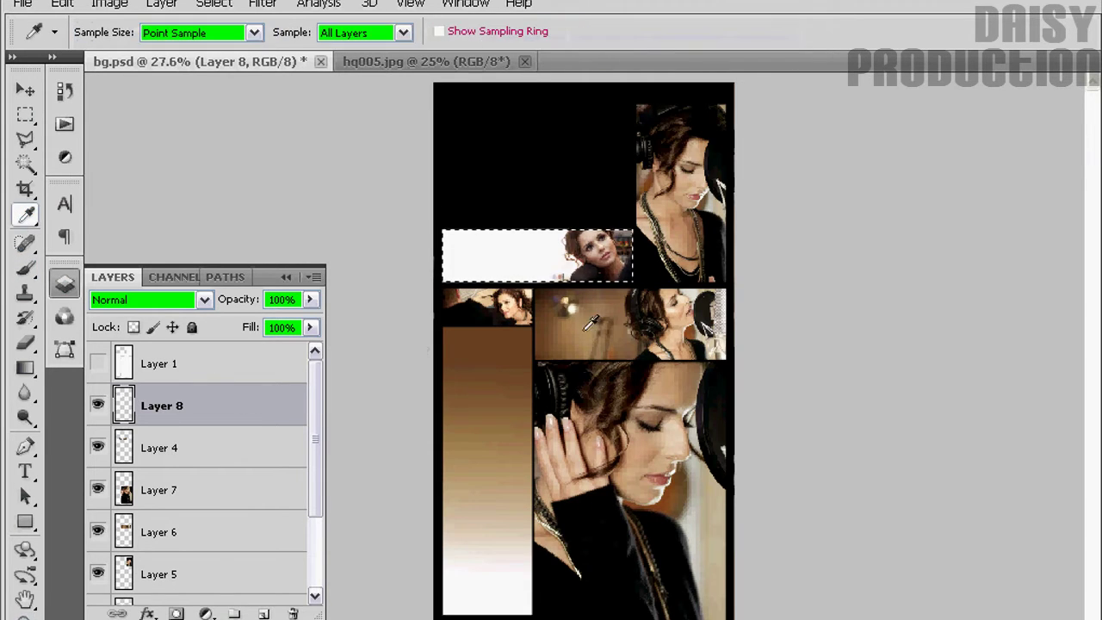
{"action": "left_click", "coordinate": [25, 272]}
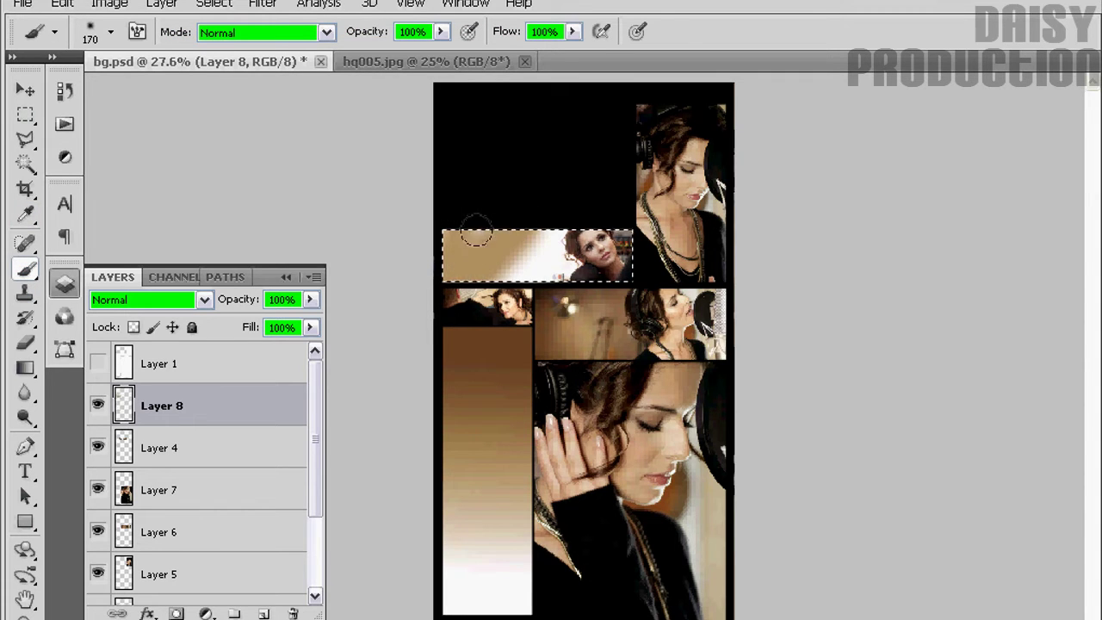
{"action": "left_click", "coordinate": [63, 92]}
{"action": "left_click", "coordinate": [175, 229]}
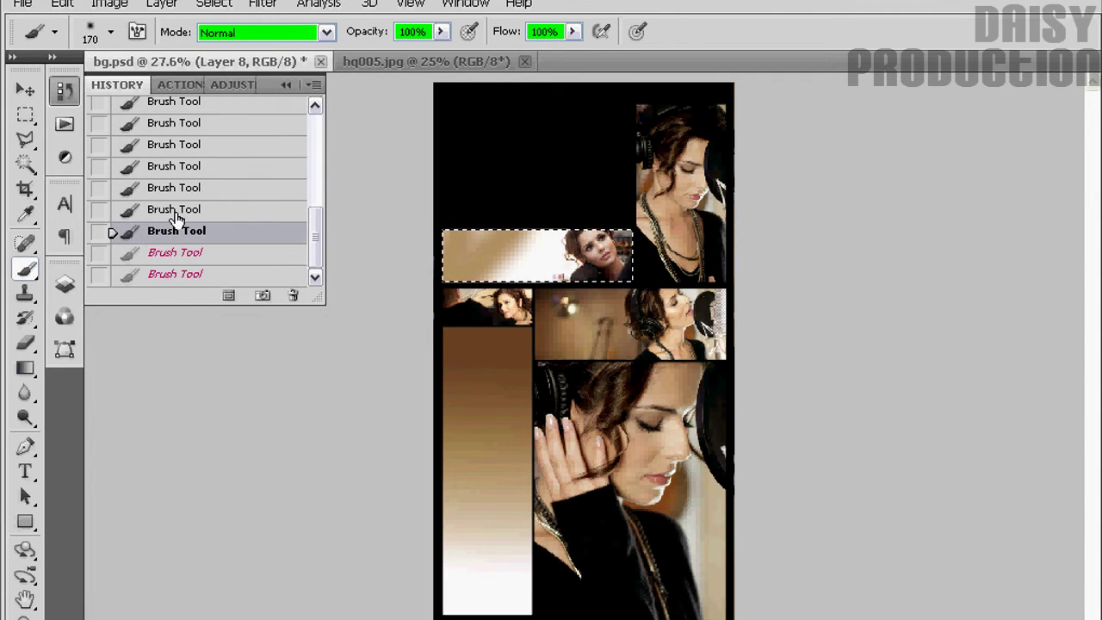
{"action": "left_click", "coordinate": [175, 210]}
{"action": "left_click", "coordinate": [172, 192]}
{"action": "left_click", "coordinate": [175, 191]}
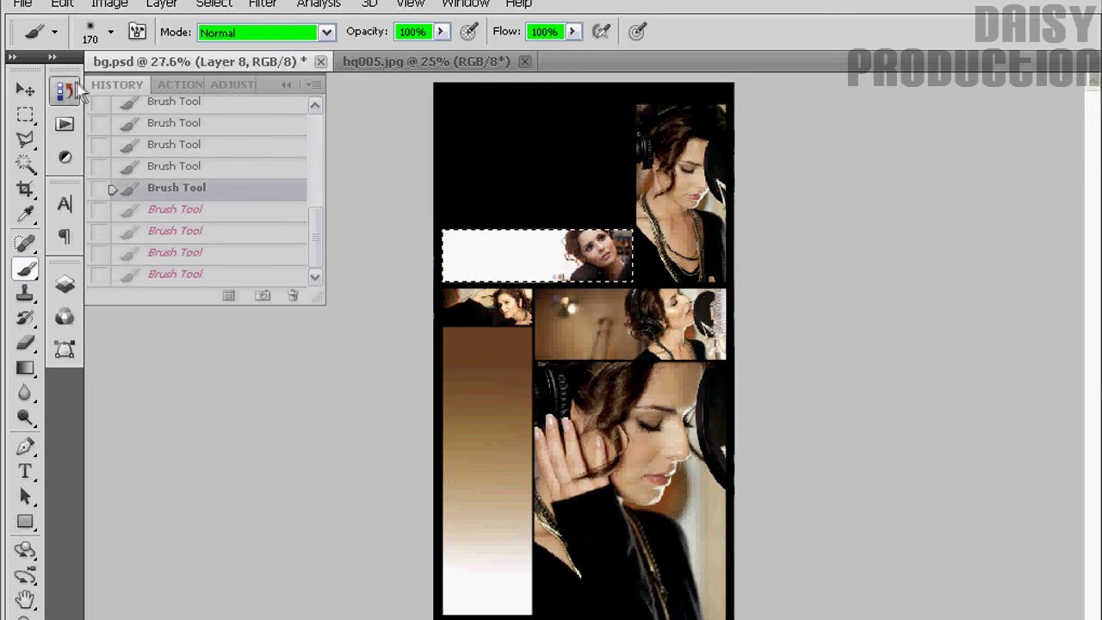
- Paint brown over the strip's left edge, show Layer 1 again, and deselect
{"action": "left_click", "coordinate": [111, 32]}
{"action": "left_click", "coordinate": [441, 250]}
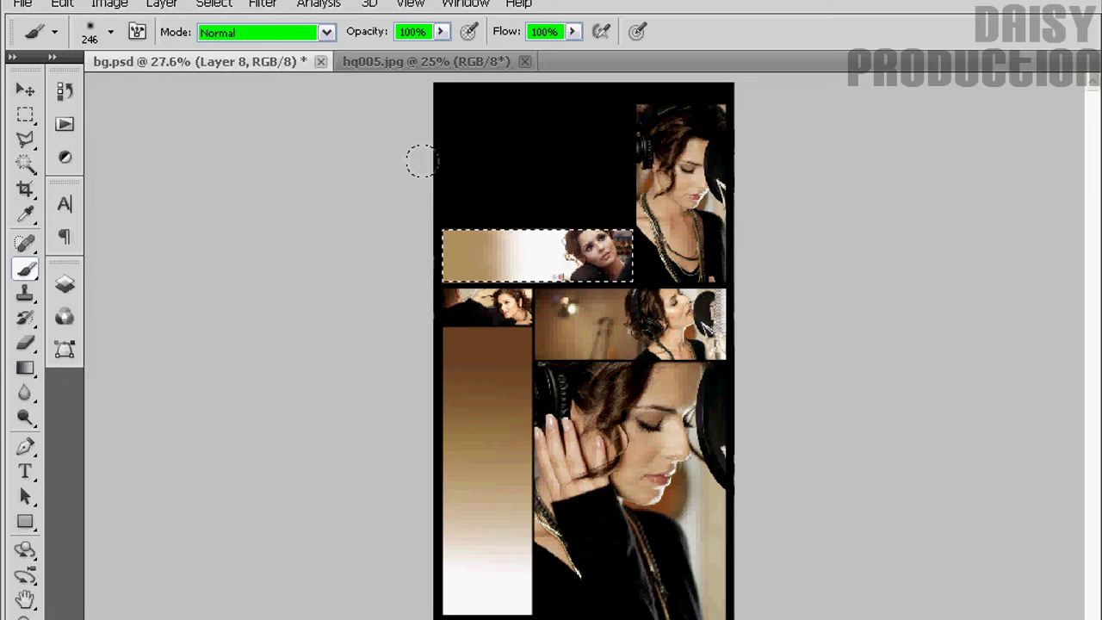
{"action": "left_click", "coordinate": [65, 283]}
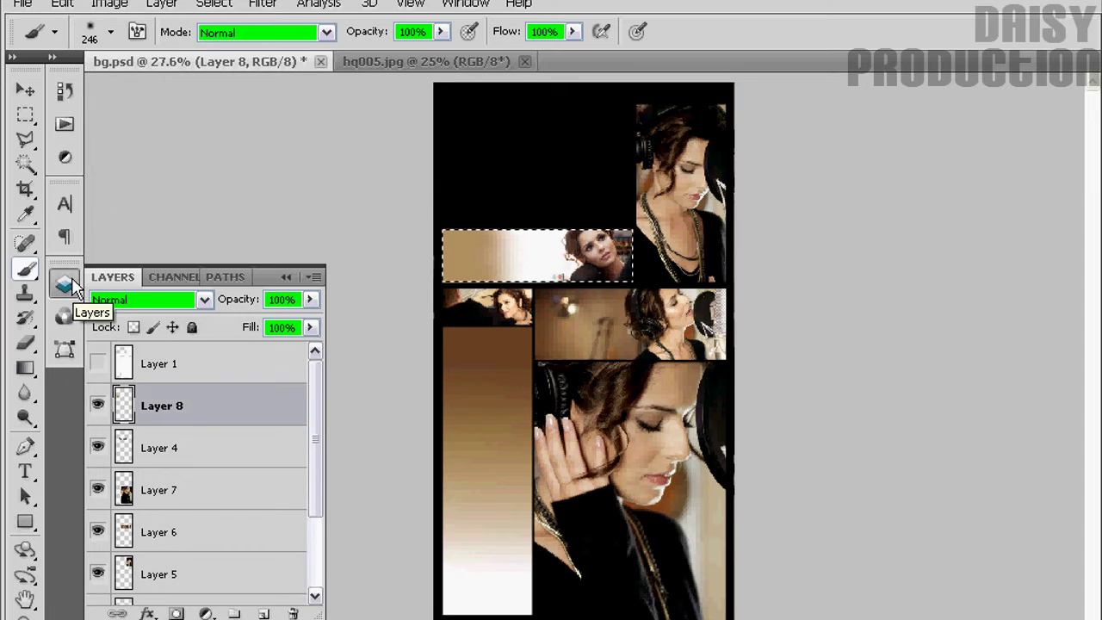
{"action": "left_click", "coordinate": [97, 363]}
{"action": "left_click", "coordinate": [25, 115]}
{"action": "left_click", "coordinate": [519, 154]}
- Zoom in and marquee-select everything below the top bar
{"action": "key", "text": "z"}
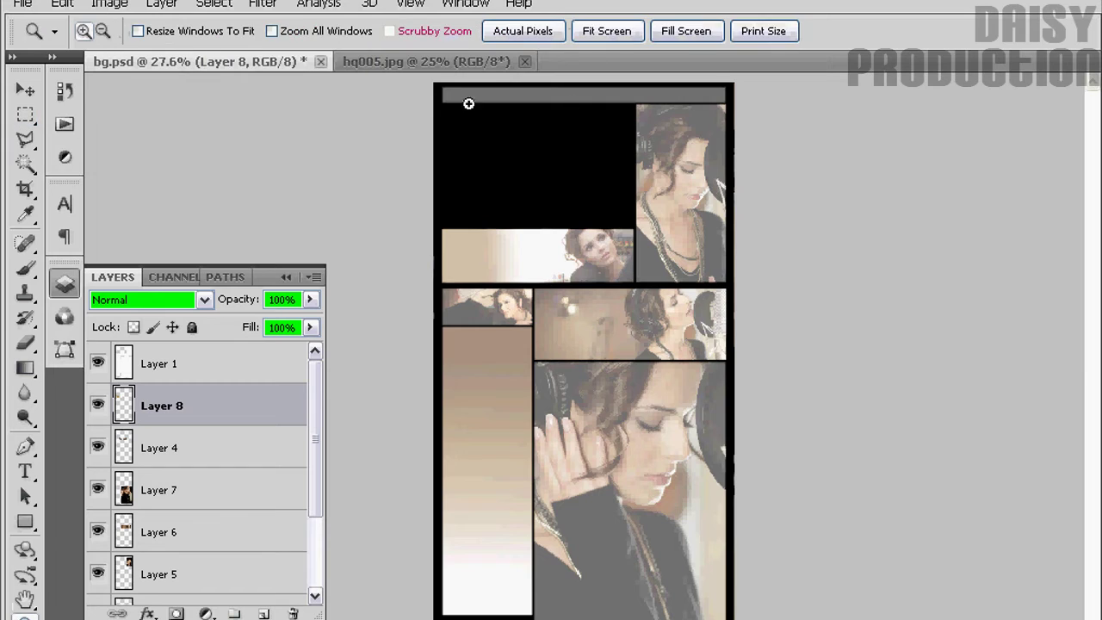
{"action": "left_click", "coordinate": [844, 177]}
{"action": "left_click", "coordinate": [25, 115]}
{"action": "mouse_move", "coordinate": [89, 275]}
{"action": "left_mouse_down"}
{"action": "mouse_move", "coordinate": [118, 273]}
{"action": "mouse_move", "coordinate": [69, 286]}
{"action": "left_mouse_up"}
{"action": "scroll", "coordinate": [689, 310], "scroll_direction": "down", "scroll_amount": 5}
{"action": "scroll", "coordinate": [689, 310], "scroll_direction": "down", "scroll_amount": 5}
{"action": "scroll", "coordinate": [688, 310], "scroll_direction": "down", "scroll_amount": 5}
{"action": "scroll", "coordinate": [689, 309], "scroll_direction": "down", "scroll_amount": 5}
{"action": "left_click_drag", "start_coordinate": [1046, 602], "coordinate": [1045, 592]}
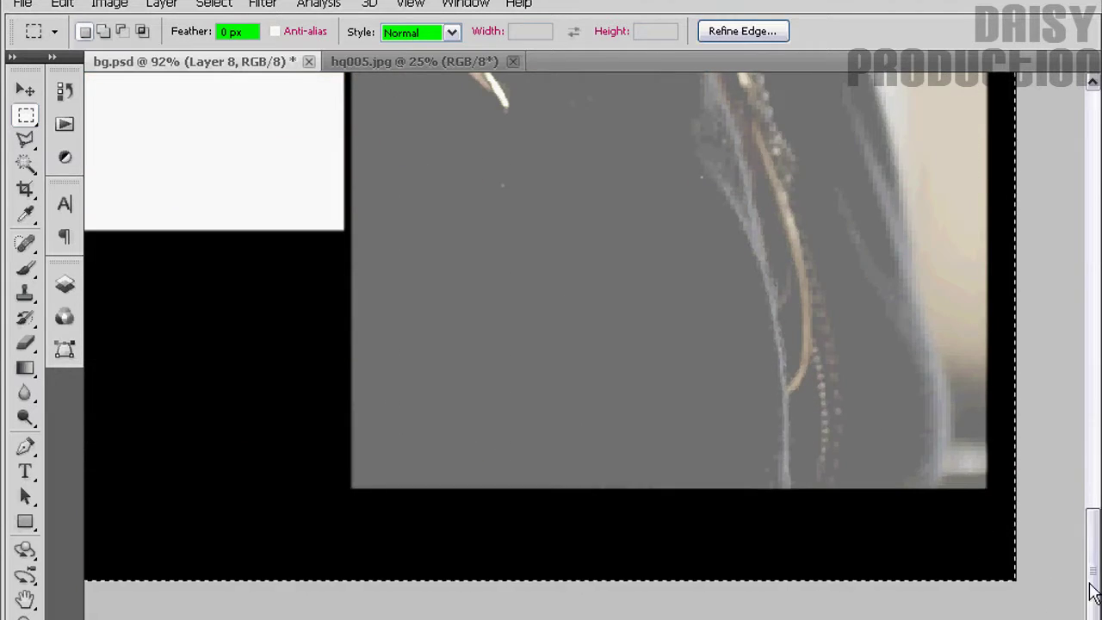
{"action": "scroll", "coordinate": [681, 403], "scroll_direction": "up", "scroll_amount": 10}
{"action": "left_click_drag", "start_coordinate": [894, 411], "coordinate": [204, 402]}
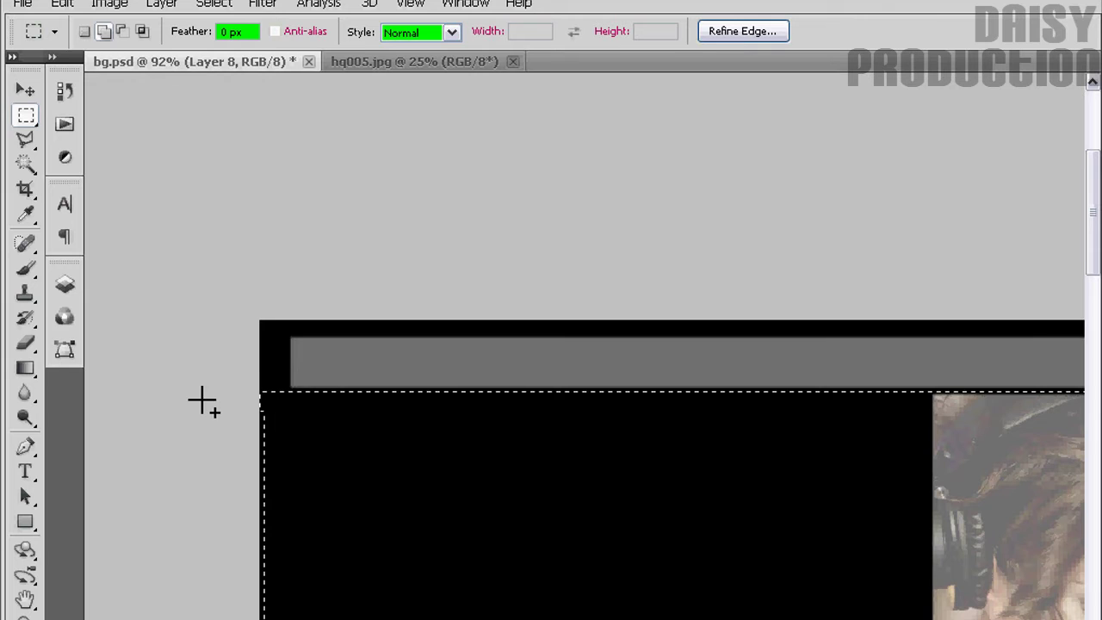
- Cut the selected area out of Layer 1 and zoom out to fit
{"action": "left_click", "coordinate": [62, 3]}
{"action": "left_click", "coordinate": [32, 53]}
{"action": "left_click", "coordinate": [65, 284]}
{"action": "left_click", "coordinate": [291, 376]}
{"action": "left_click", "coordinate": [62, 3]}
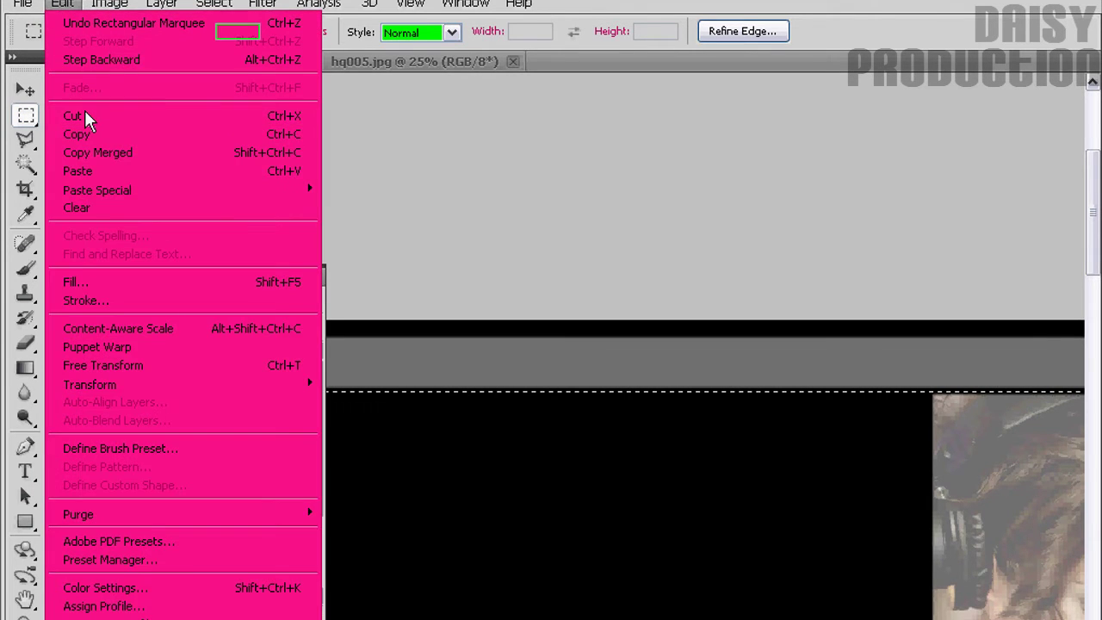
{"action": "left_click", "coordinate": [84, 111]}
{"action": "left_click", "coordinate": [309, 327]}
{"action": "left_click", "coordinate": [342, 356]}
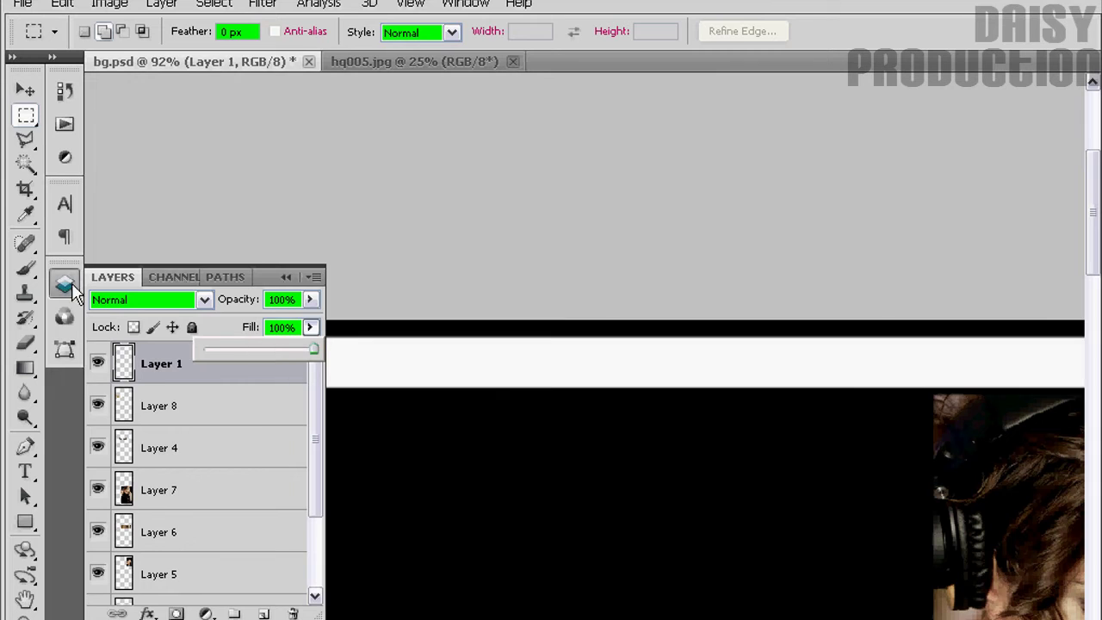
{"action": "key", "text": "z"}
{"action": "left_click_drag", "start_coordinate": [433, 152], "coordinate": [202, 257]}
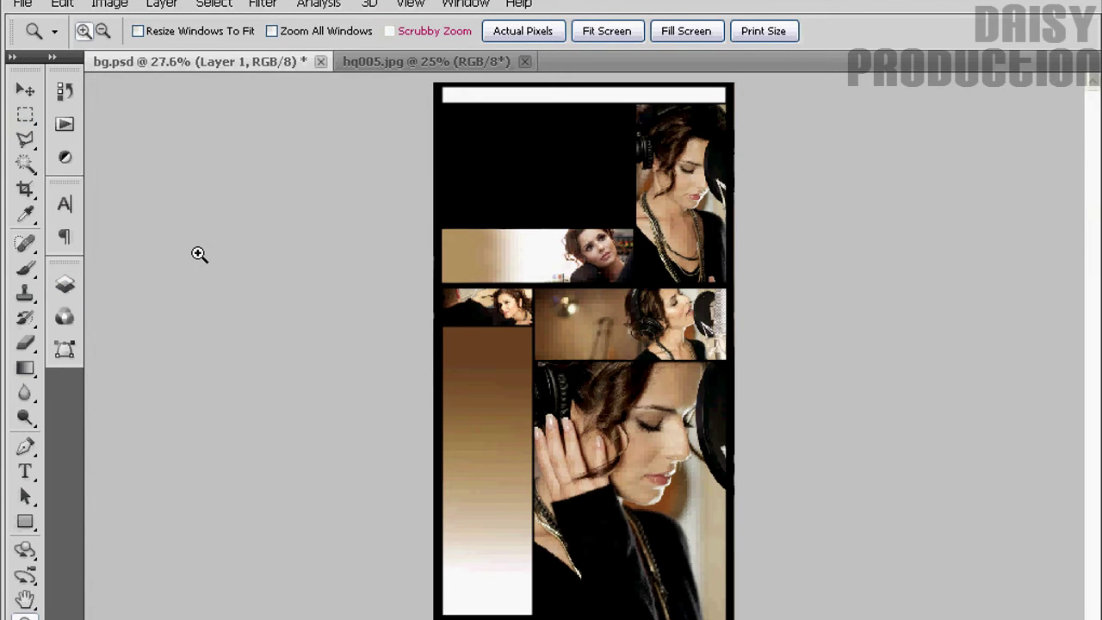
- Add a Gradient Overlay to Layer 1 using the Foreground to Background gradient
{"action": "left_click", "coordinate": [65, 284]}
{"action": "left_click", "coordinate": [147, 613]}
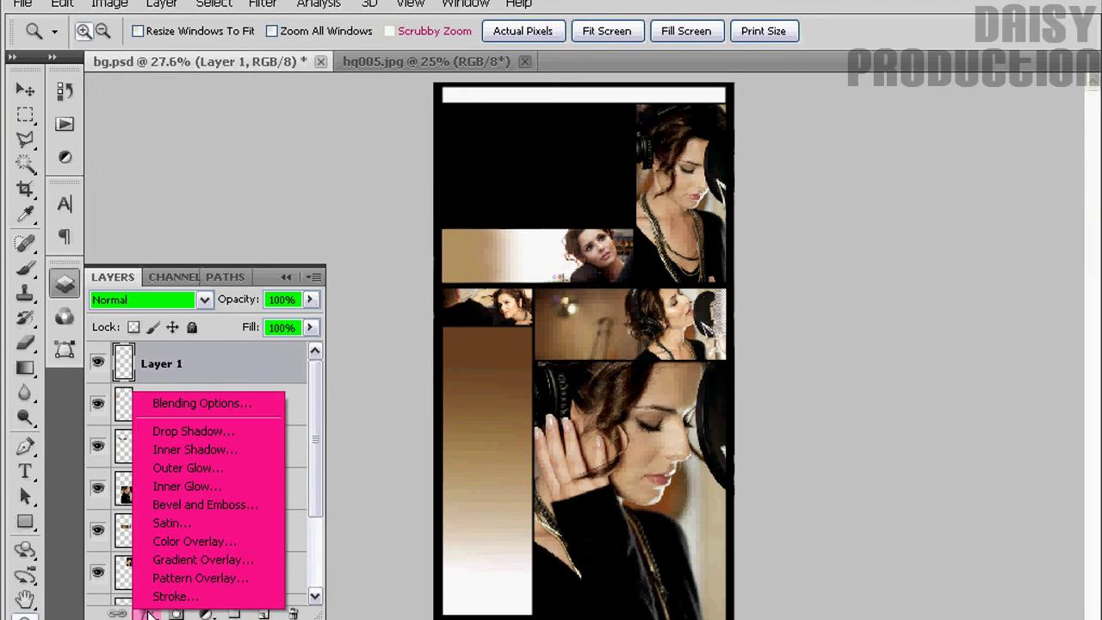
{"action": "left_click", "coordinate": [171, 559]}
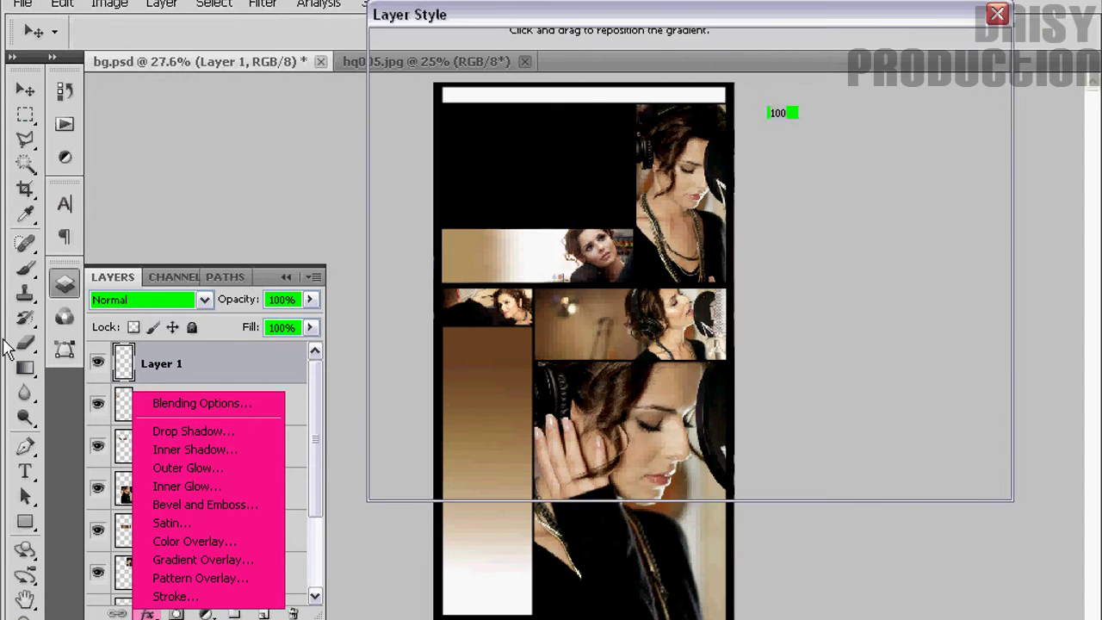
{"action": "left_click_drag", "start_coordinate": [668, 36], "coordinate": [136, 27]}
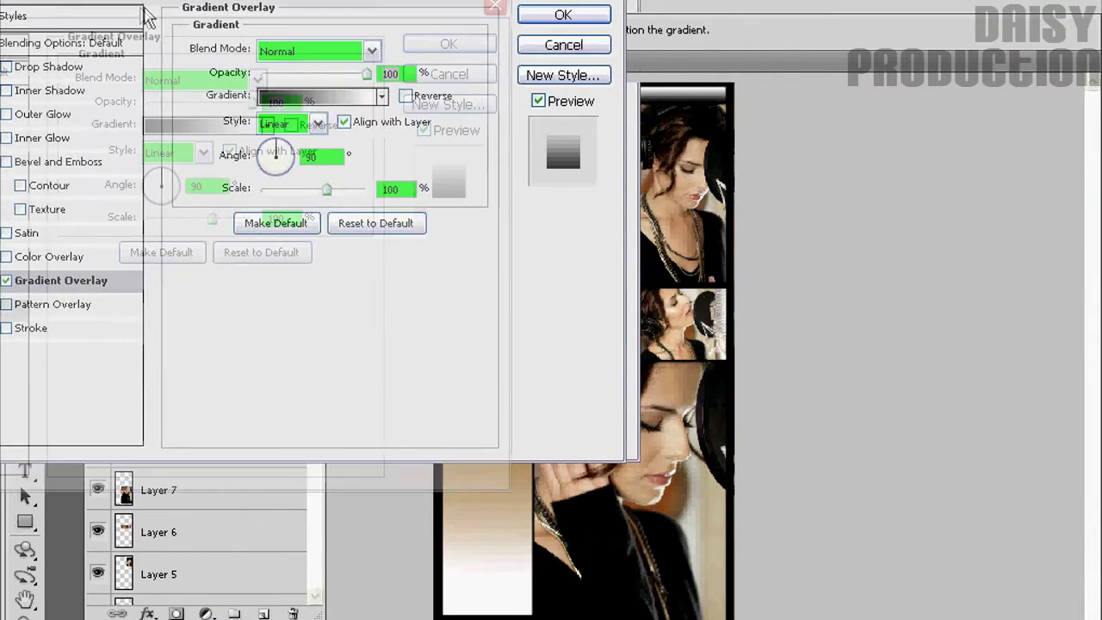
{"action": "left_click", "coordinate": [177, 126]}
{"action": "left_click", "coordinate": [57, 55]}
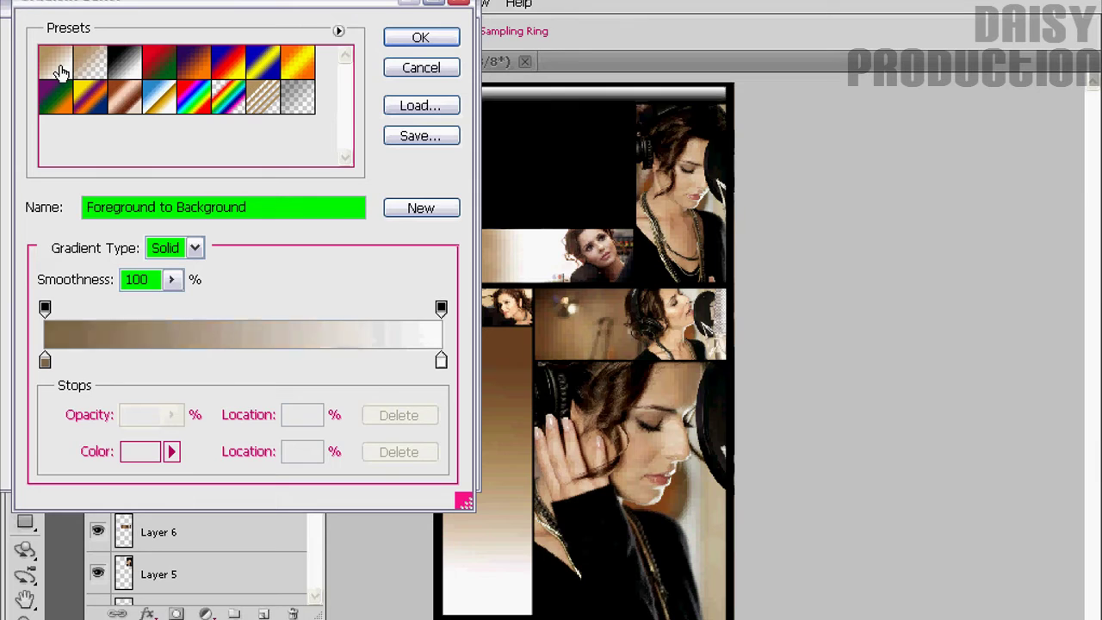
{"action": "left_click", "coordinate": [445, 36]}
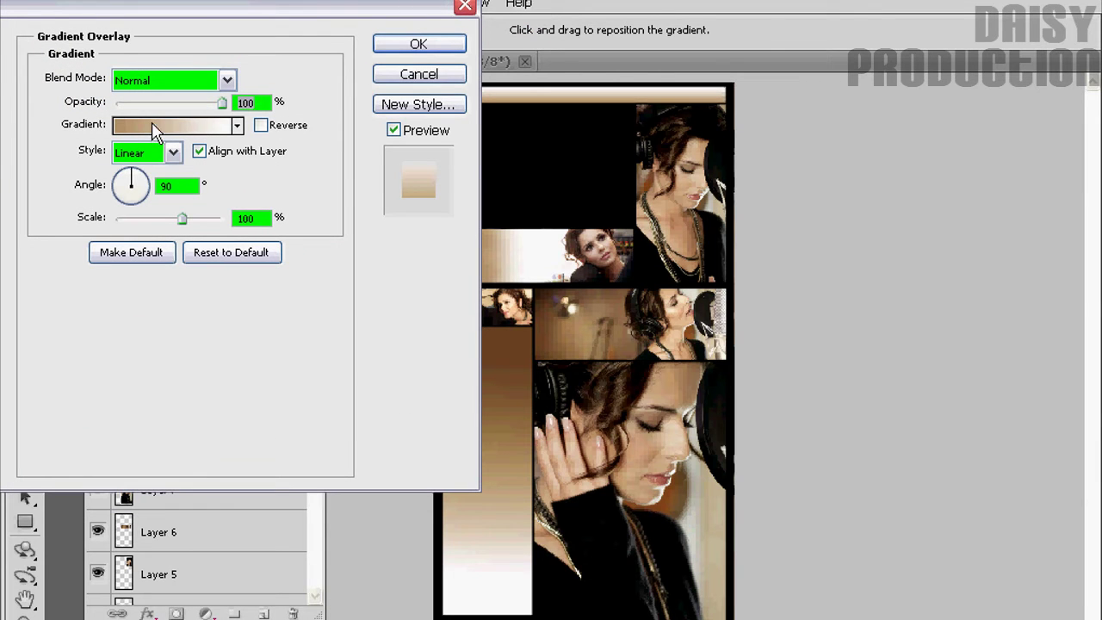
- Set the overlay's left stop to dark brown sampled from the canvas and apply it
{"action": "left_click", "coordinate": [155, 129]}
{"action": "left_click", "coordinate": [45, 360]}
{"action": "left_click", "coordinate": [686, 125]}
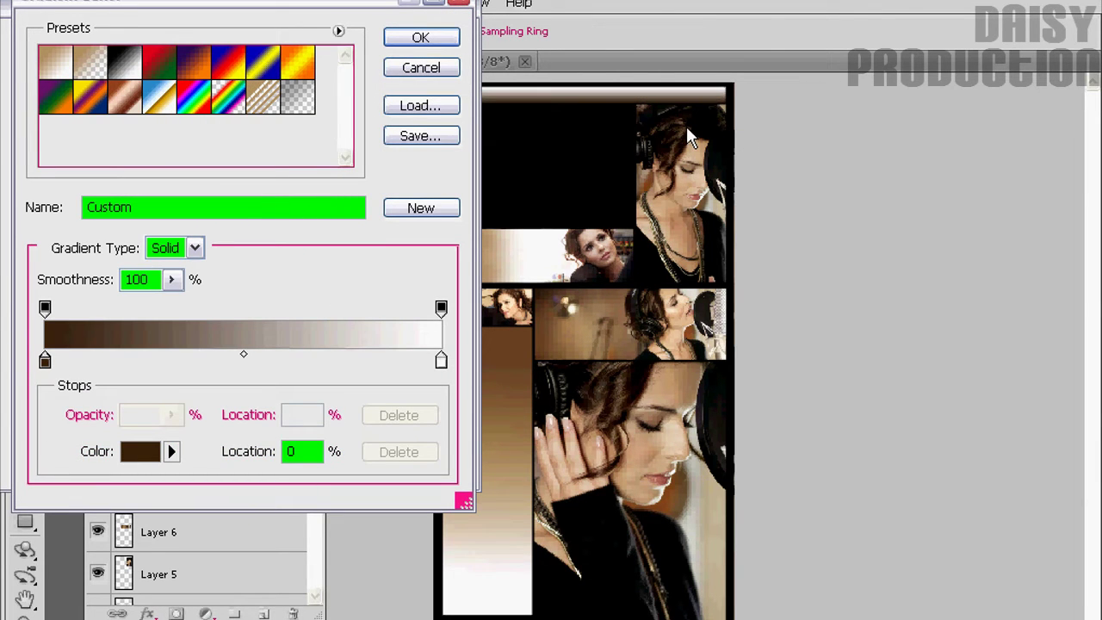
{"action": "left_click", "coordinate": [420, 37]}
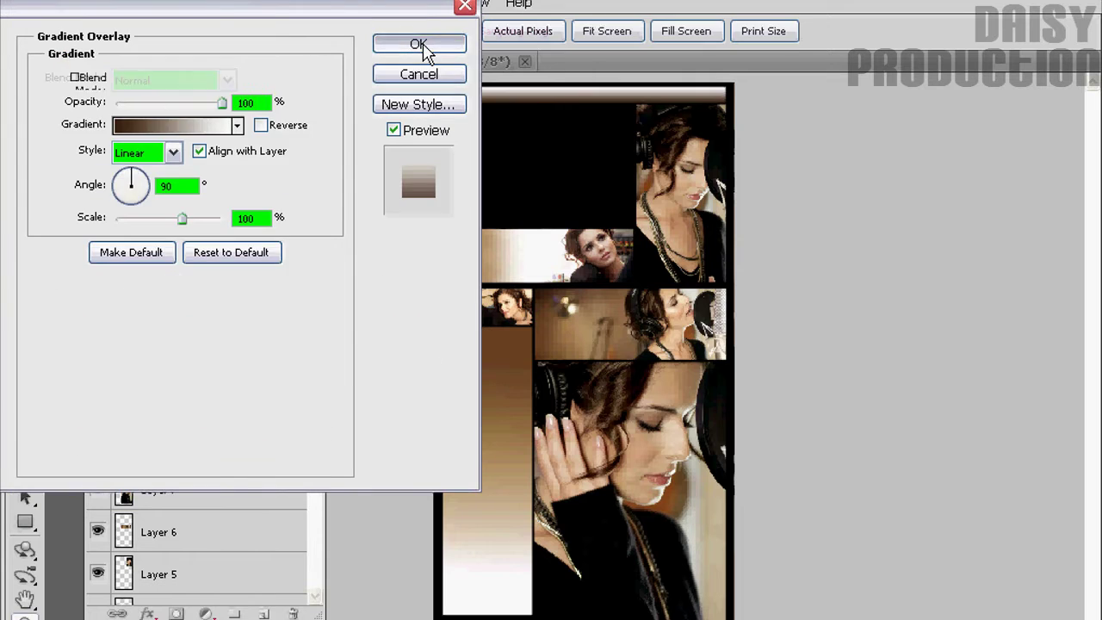
{"action": "left_click", "coordinate": [420, 44]}
{"action": "scroll", "coordinate": [315, 420], "scroll_direction": "down", "scroll_amount": 3}
{"action": "left_click", "coordinate": [97, 546]}
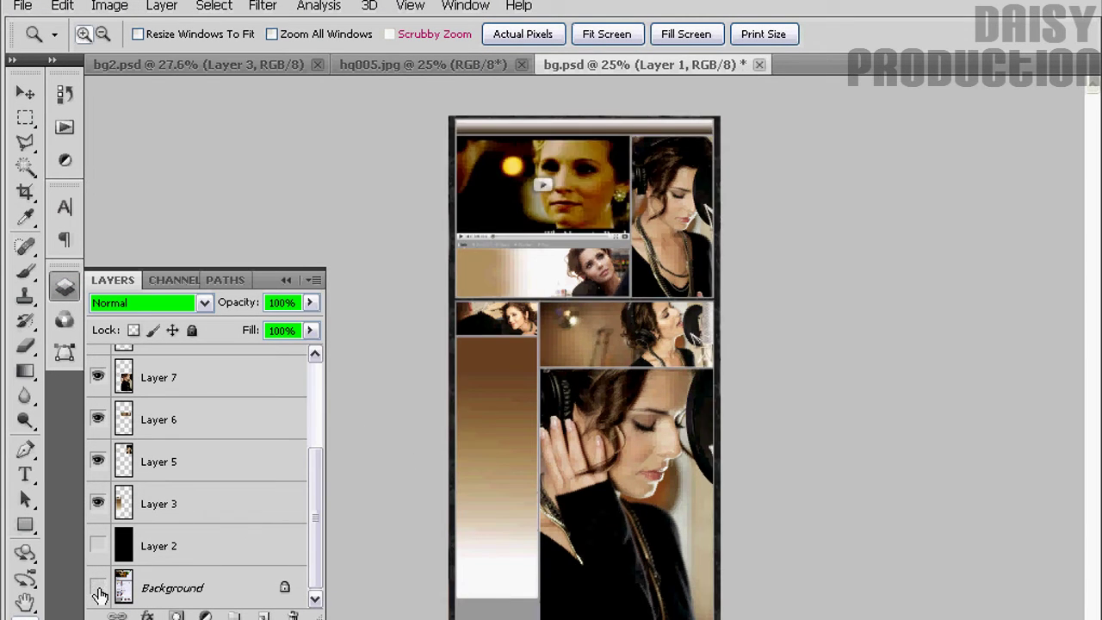
- Merge the visible photo layers into Layer 6 and delete the Background layer
{"action": "left_click", "coordinate": [98, 587]}
{"action": "right_click", "coordinate": [245, 421]}
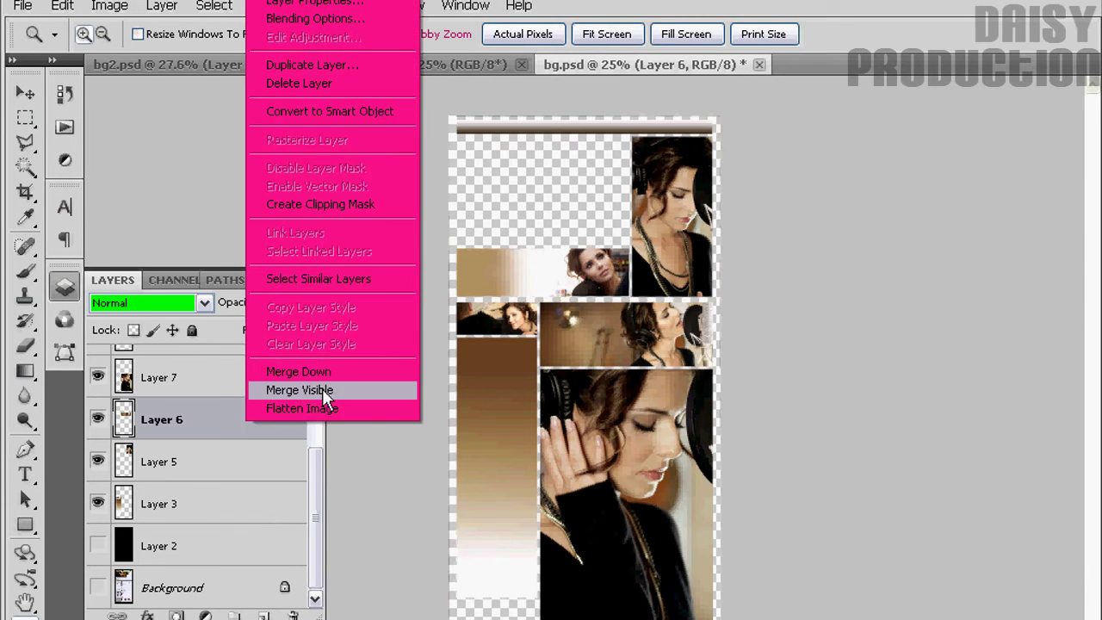
{"action": "left_click", "coordinate": [322, 388]}
{"action": "left_click", "coordinate": [97, 408]}
{"action": "left_click_drag", "start_coordinate": [221, 452], "coordinate": [293, 615]}
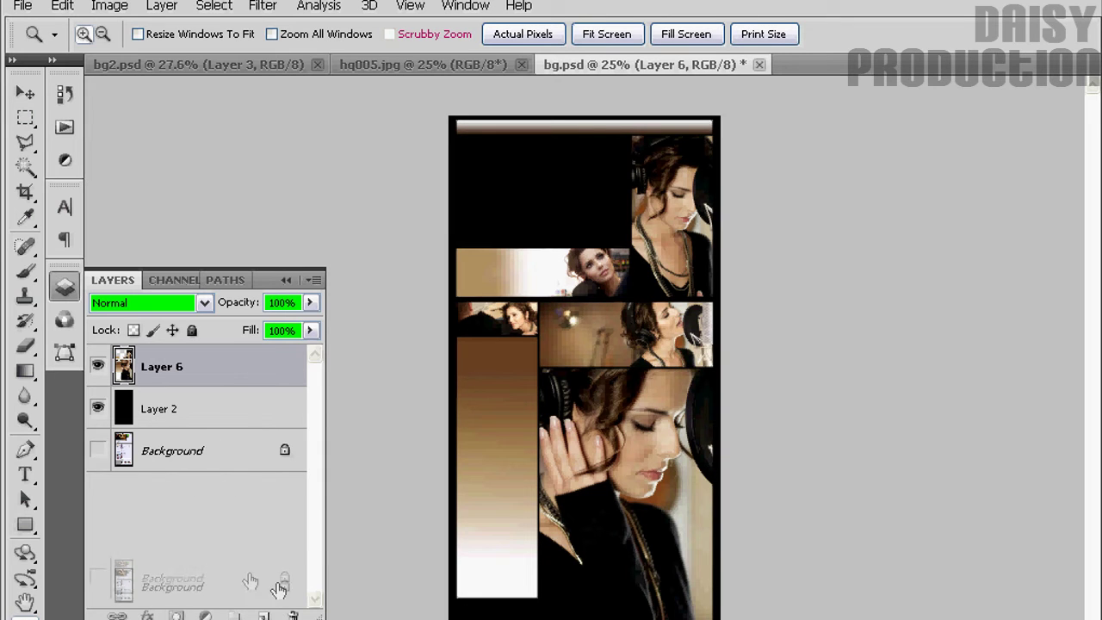
- Run the toning action from the Actions panel to tint the collage
{"action": "left_click", "coordinate": [65, 129]}
{"action": "left_click", "coordinate": [199, 299]}
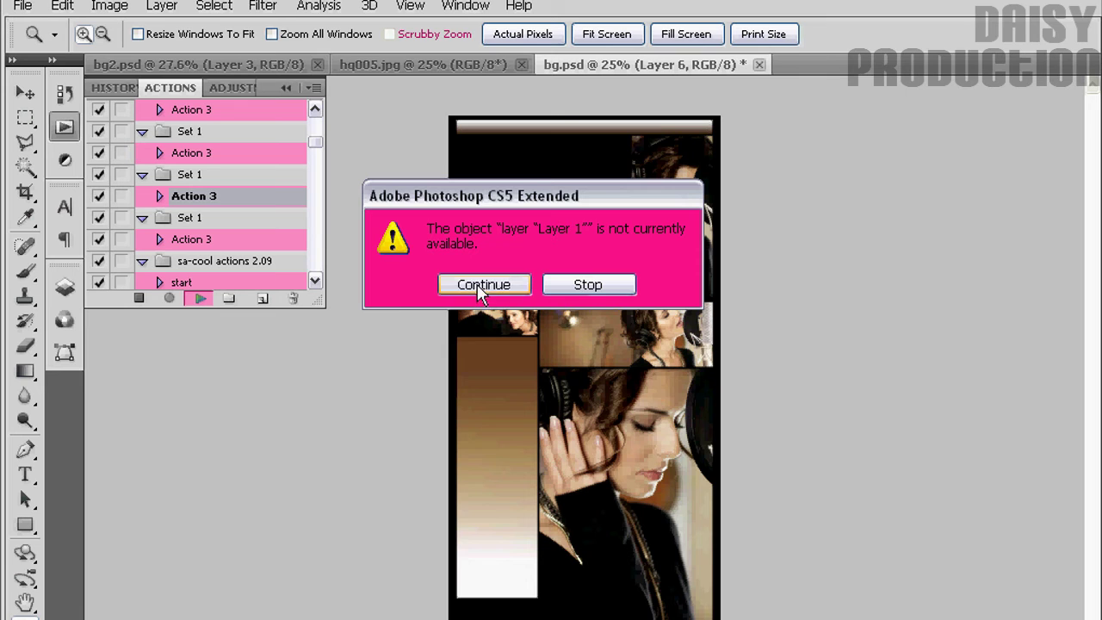
{"action": "key", "text": "Return"}
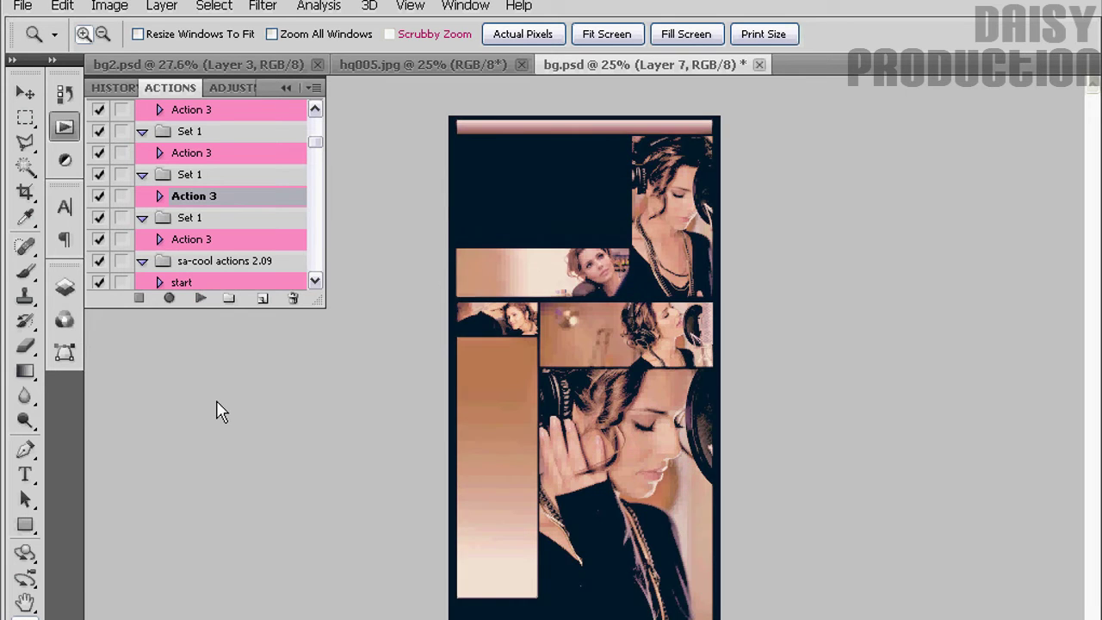
{"action": "left_click", "coordinate": [65, 130]}
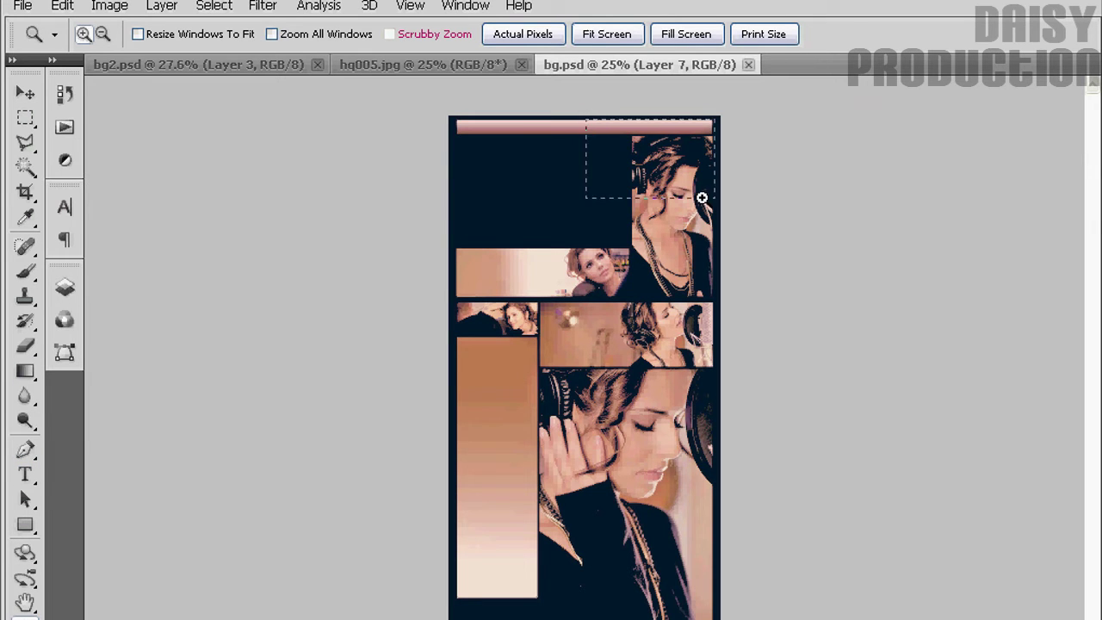
- View the top bar at 100% and start a New Garden text line there
{"action": "left_click_drag", "start_coordinate": [586, 120], "coordinate": [702, 198]}
{"action": "left_click", "coordinate": [524, 302], "text": "alt"}
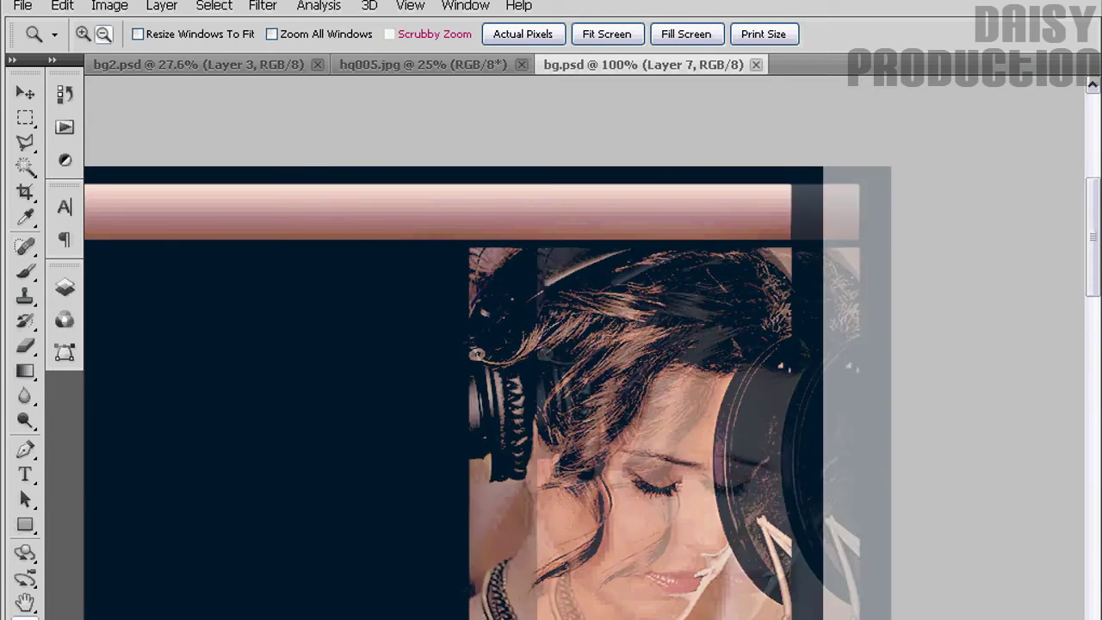
{"action": "left_click", "coordinate": [25, 474]}
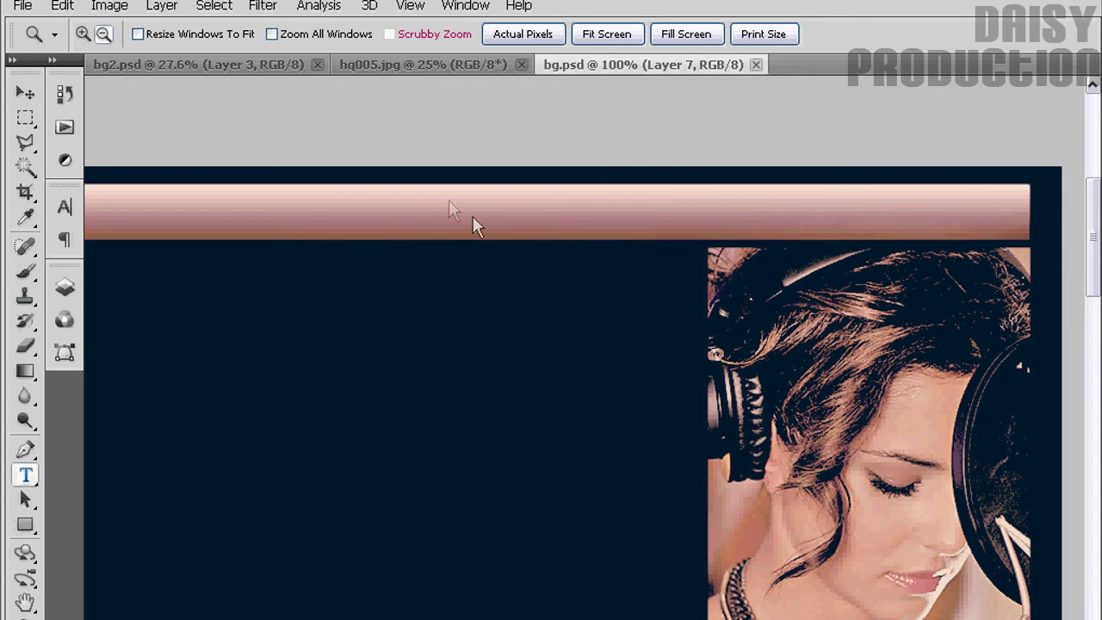
{"action": "left_click", "coordinate": [253, 34]}
{"action": "left_click", "coordinate": [224, 443]}
{"action": "left_click", "coordinate": [434, 219]}
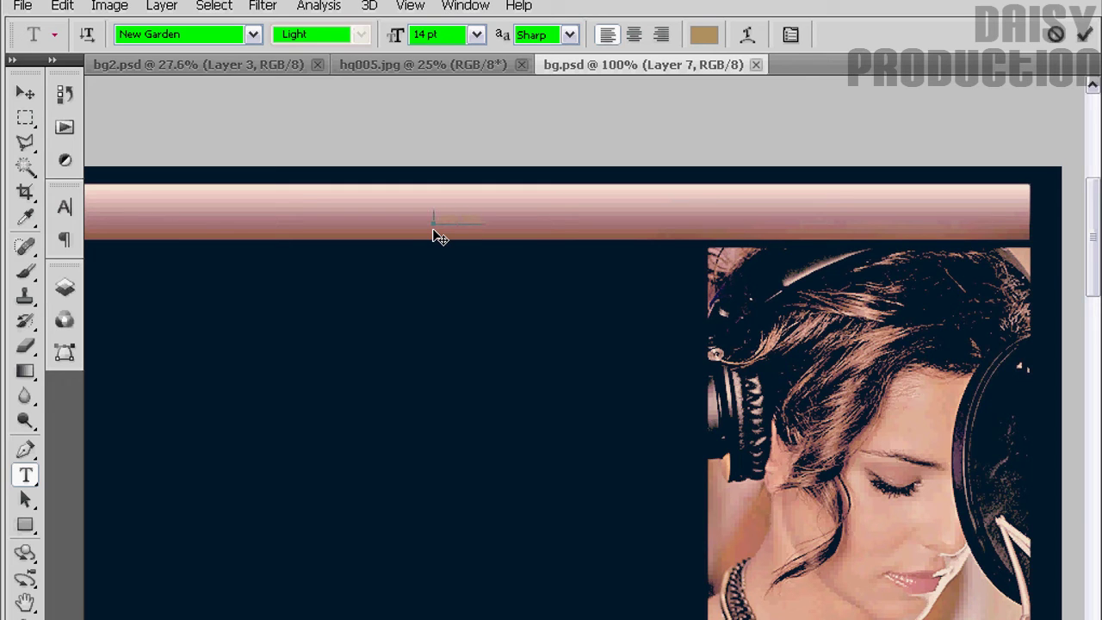
- Move the USERNAME text layer above Group 1 and make its text black
{"action": "left_click", "coordinate": [64, 287]}
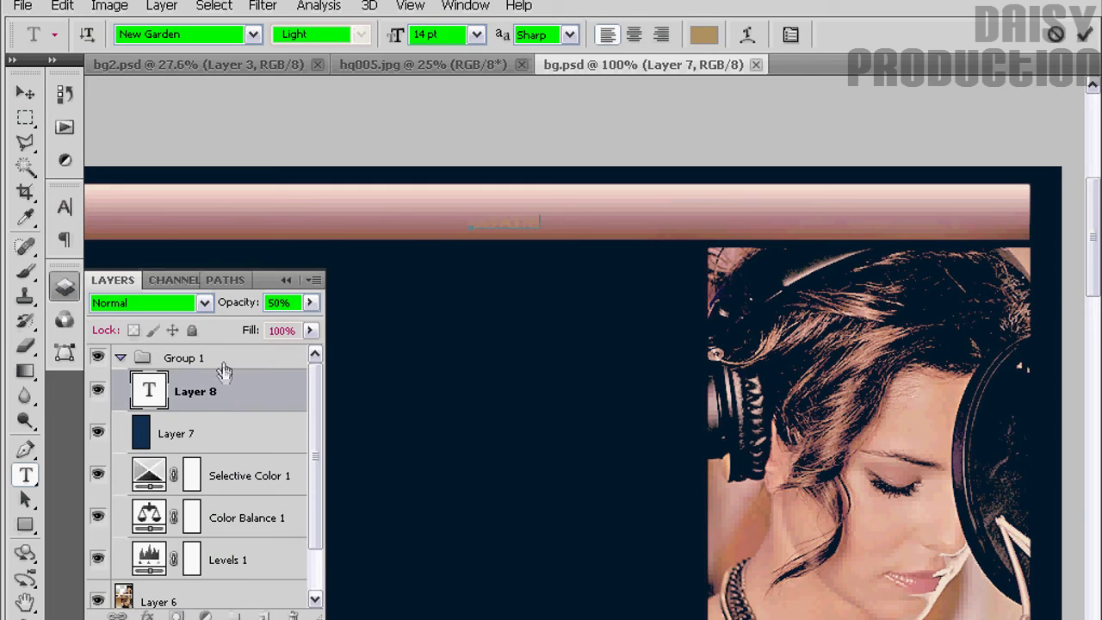
{"action": "left_click_drag", "start_coordinate": [195, 391], "coordinate": [189, 353]}
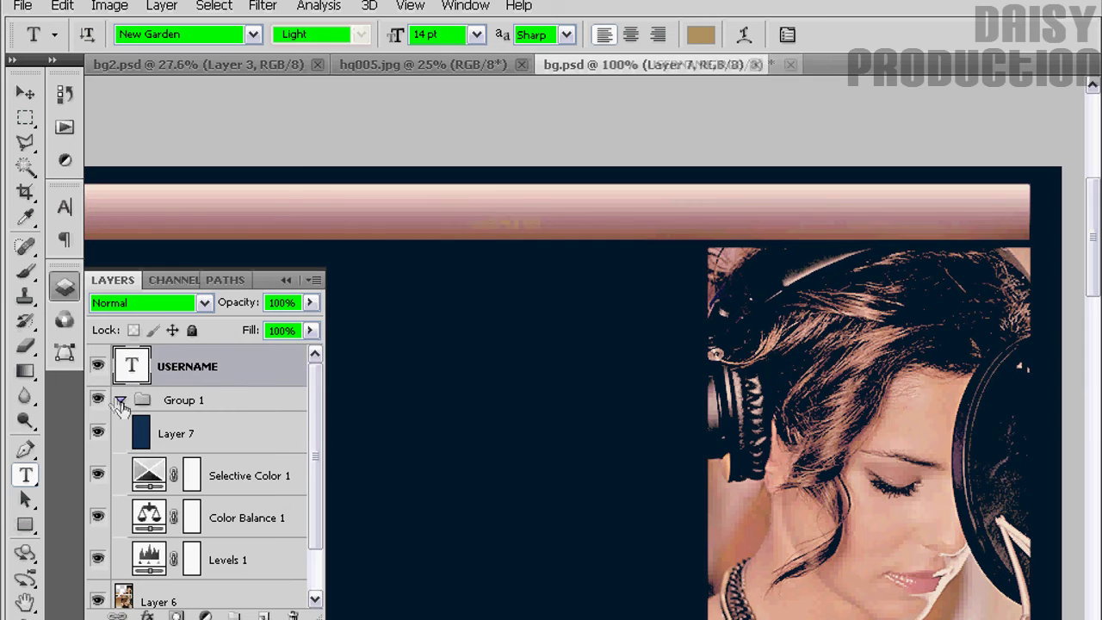
{"action": "left_click", "coordinate": [119, 400]}
{"action": "left_click", "coordinate": [706, 44]}
{"action": "left_click", "coordinate": [382, 314]}
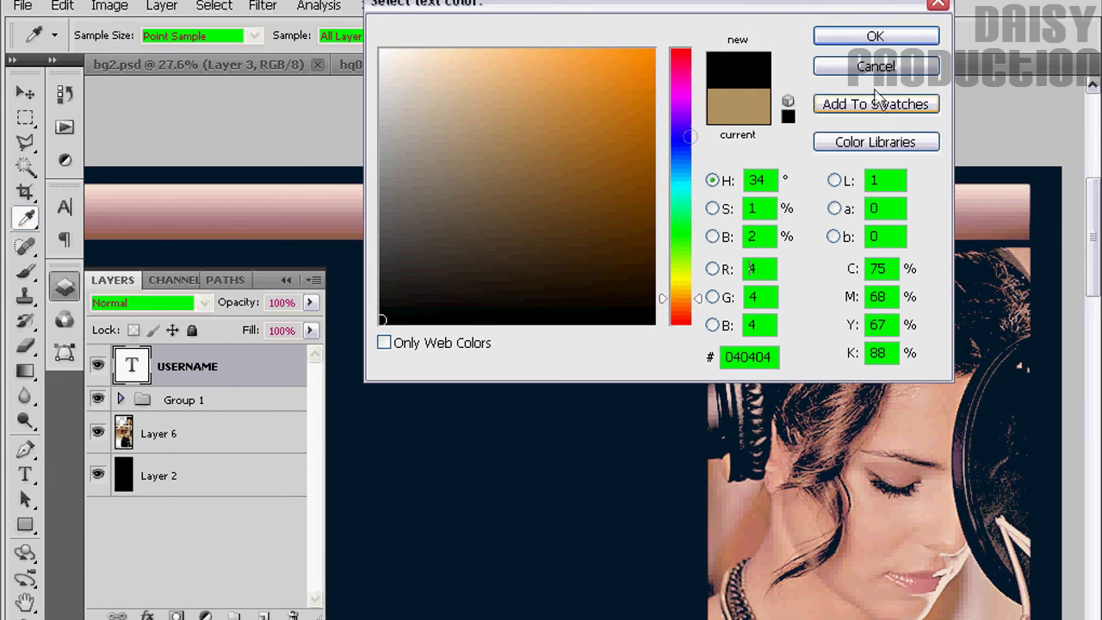
{"action": "left_click", "coordinate": [861, 33]}
- Set the username text size to 72 pt
{"action": "left_click", "coordinate": [476, 34]}
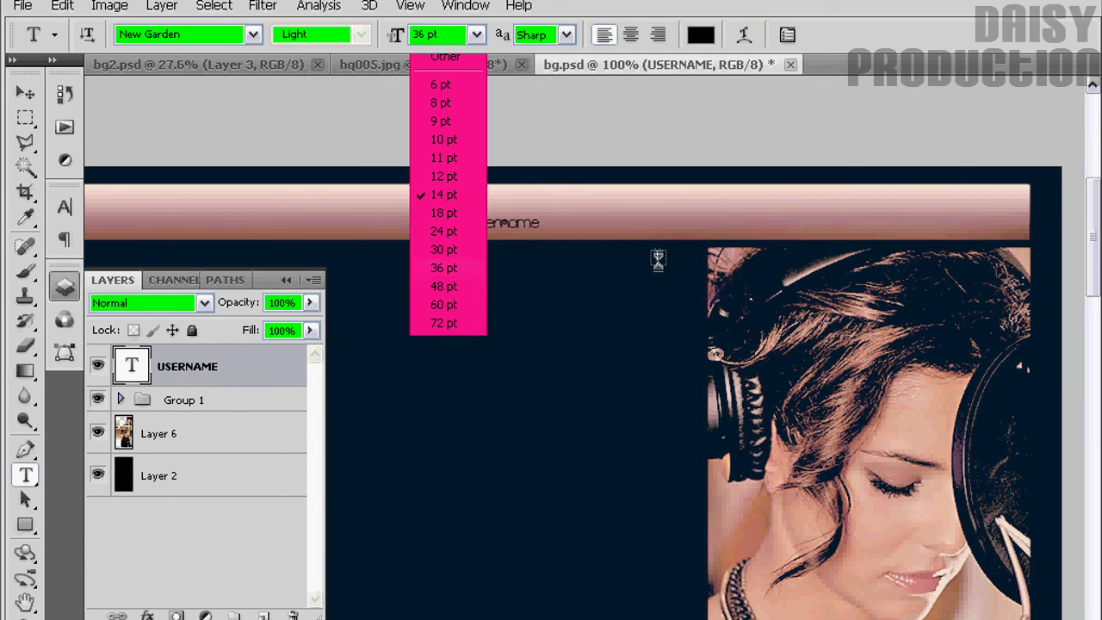
{"action": "left_click", "coordinate": [443, 268]}
{"action": "left_click", "coordinate": [477, 34]}
{"action": "left_click", "coordinate": [445, 324]}
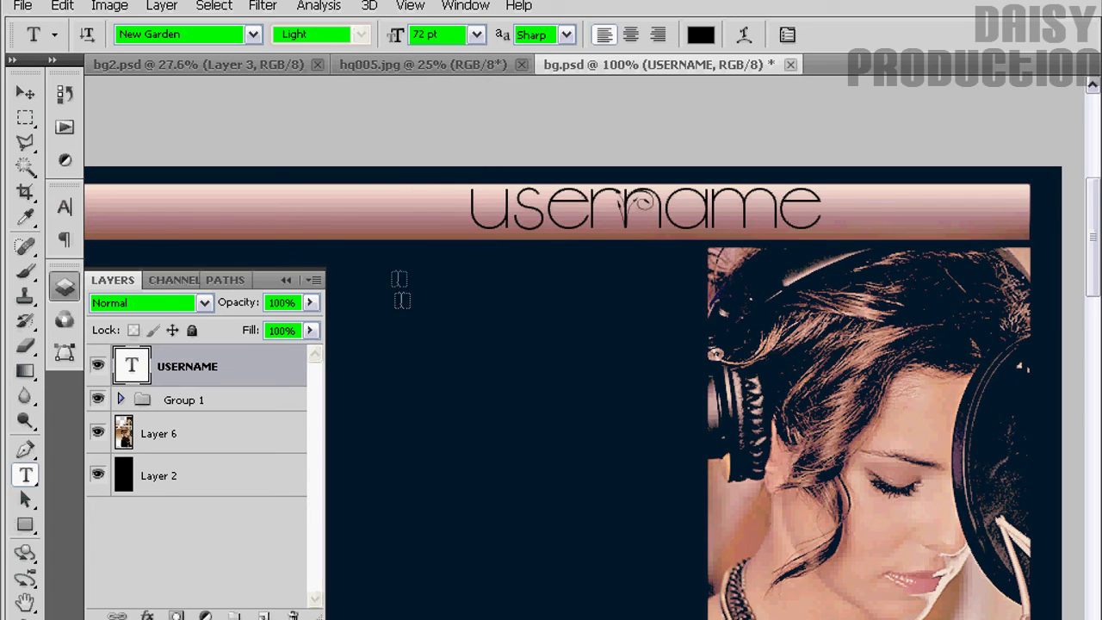
{"action": "left_click", "coordinate": [64, 287]}
{"action": "scroll", "coordinate": [602, 388], "scroll_direction": "down", "scroll_amount": 10}
{"action": "left_click", "coordinate": [837, 486]}
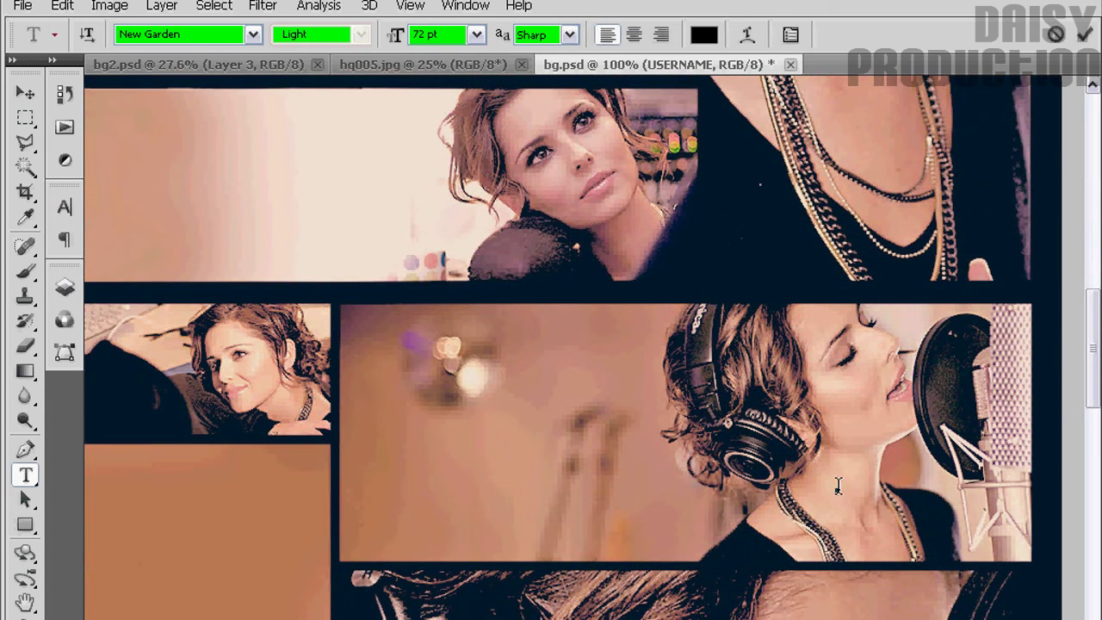
- Type the 'OTHER CHANNELS' label, move it left and down, and centre-align it
{"action": "type", "text": "O"}
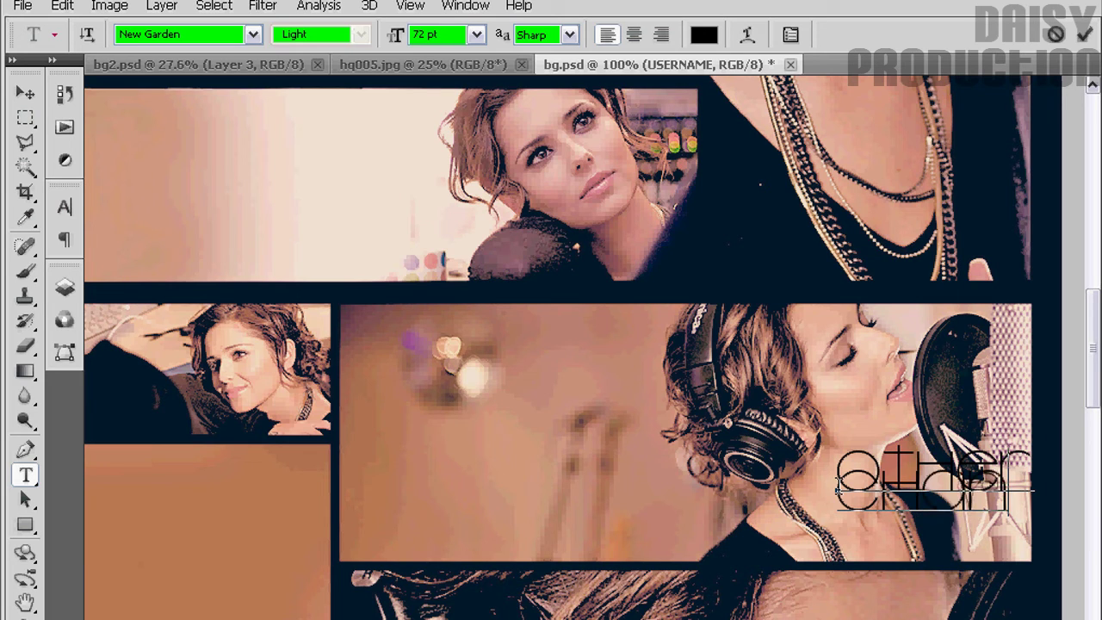
{"action": "left_click_drag", "start_coordinate": [822, 539], "coordinate": [655, 583]}
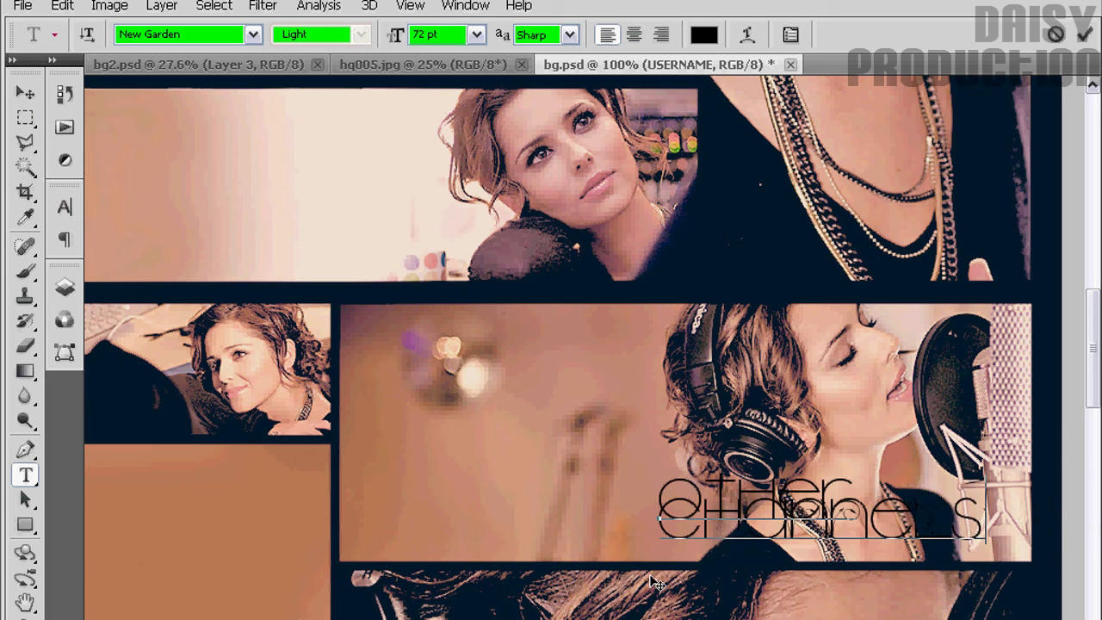
{"action": "left_click", "coordinate": [64, 287]}
{"action": "left_click", "coordinate": [211, 370]}
{"action": "left_click", "coordinate": [632, 34]}
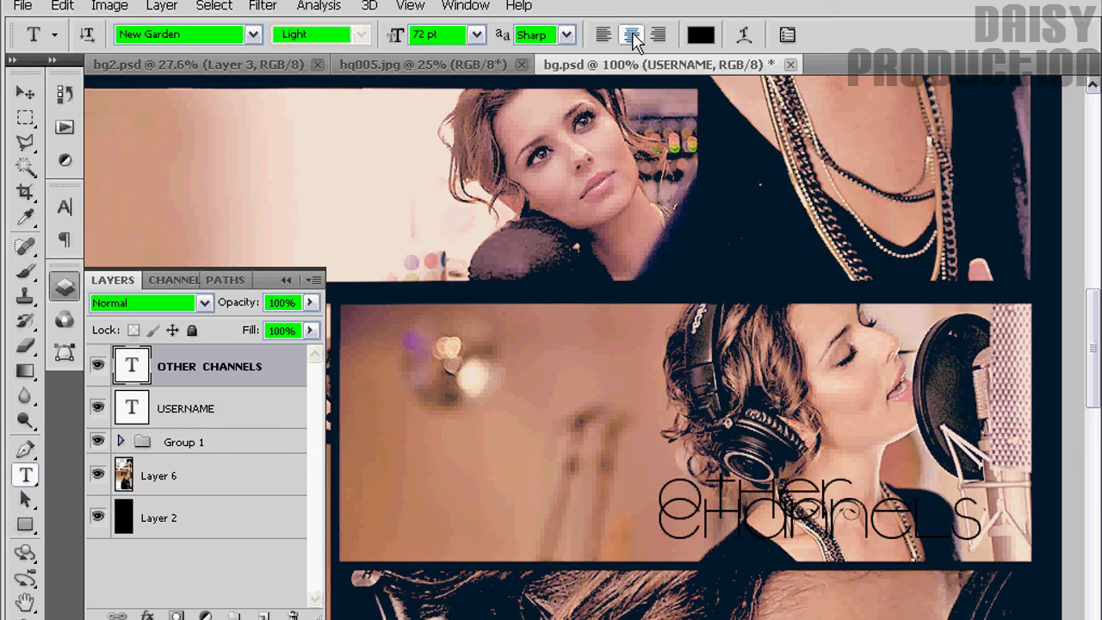
- Set the 'other channels' leading to 20 pt in the Character panel
{"action": "left_click", "coordinate": [65, 240]}
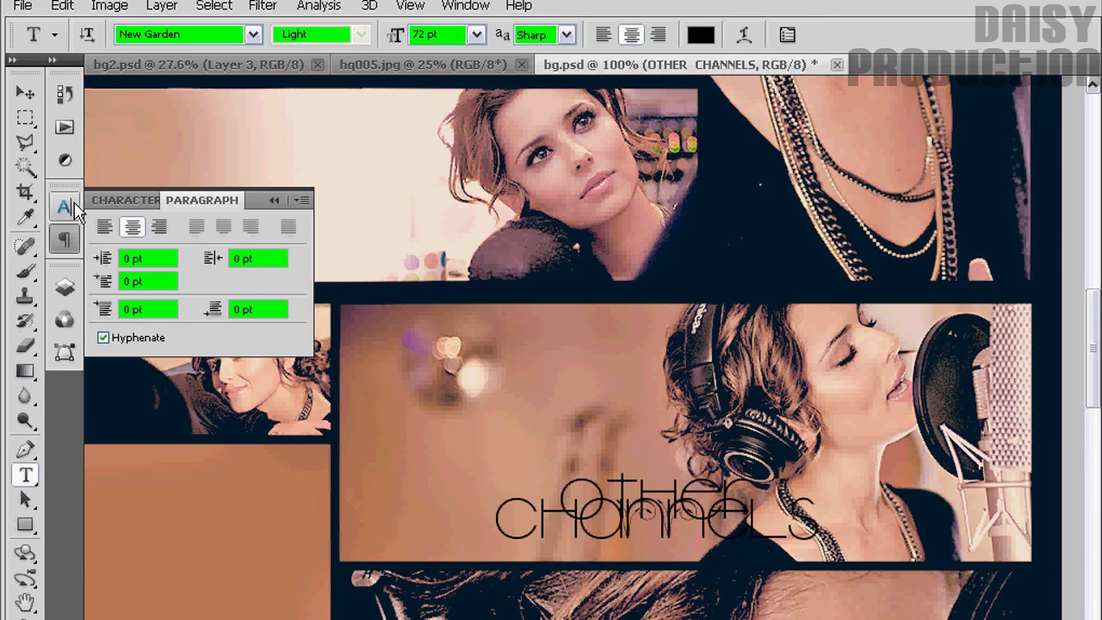
{"action": "left_click", "coordinate": [65, 206]}
{"action": "left_click", "coordinate": [297, 257]}
{"action": "left_click", "coordinate": [265, 471]}
{"action": "left_click", "coordinate": [296, 256]}
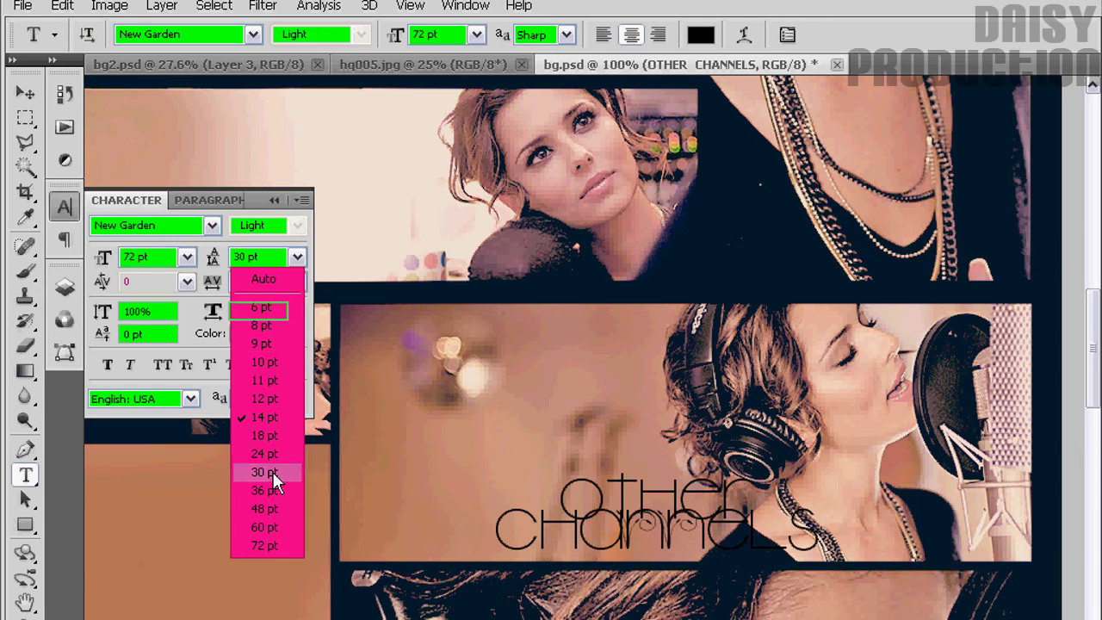
{"action": "left_click", "coordinate": [273, 472]}
{"action": "left_click", "coordinate": [297, 256]}
{"action": "left_click", "coordinate": [275, 454]}
{"action": "left_click", "coordinate": [296, 258]}
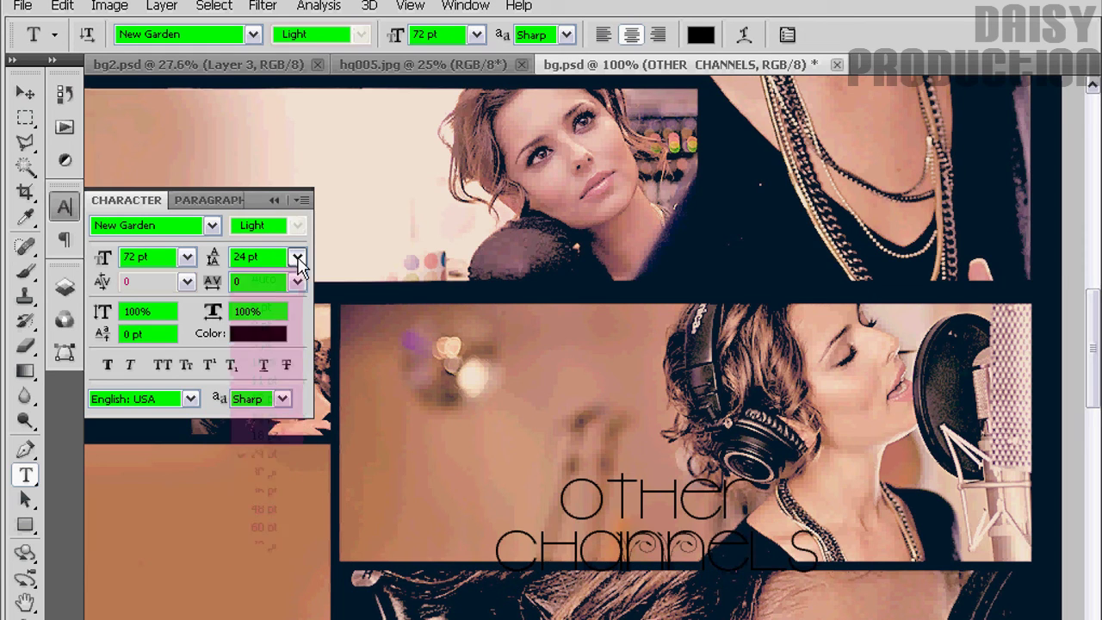
{"action": "left_click", "coordinate": [278, 435]}
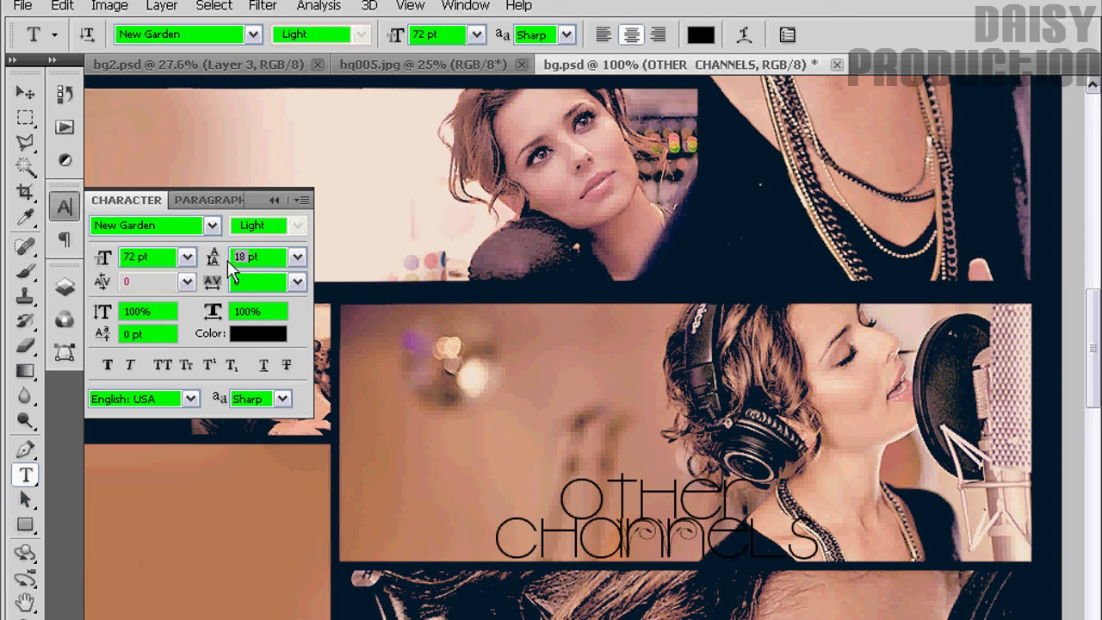
{"action": "left_click", "coordinate": [25, 92]}
- Move the 'other channels' label to the singing photo's lower right
{"action": "left_click_drag", "start_coordinate": [640, 538], "coordinate": [851, 536]}
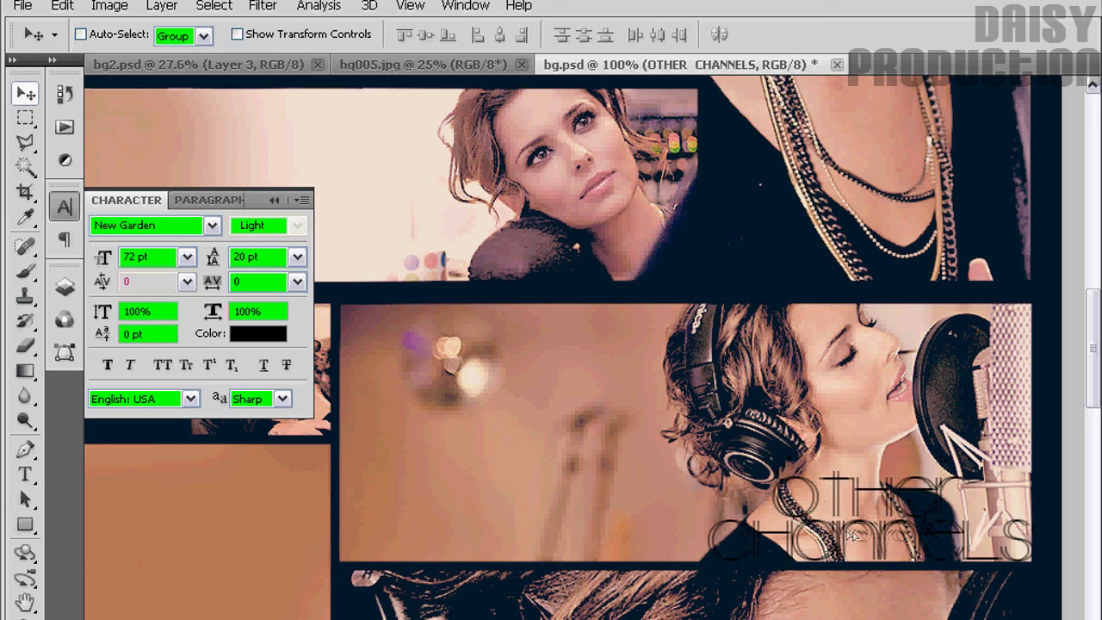
{"action": "left_click", "coordinate": [568, 529]}
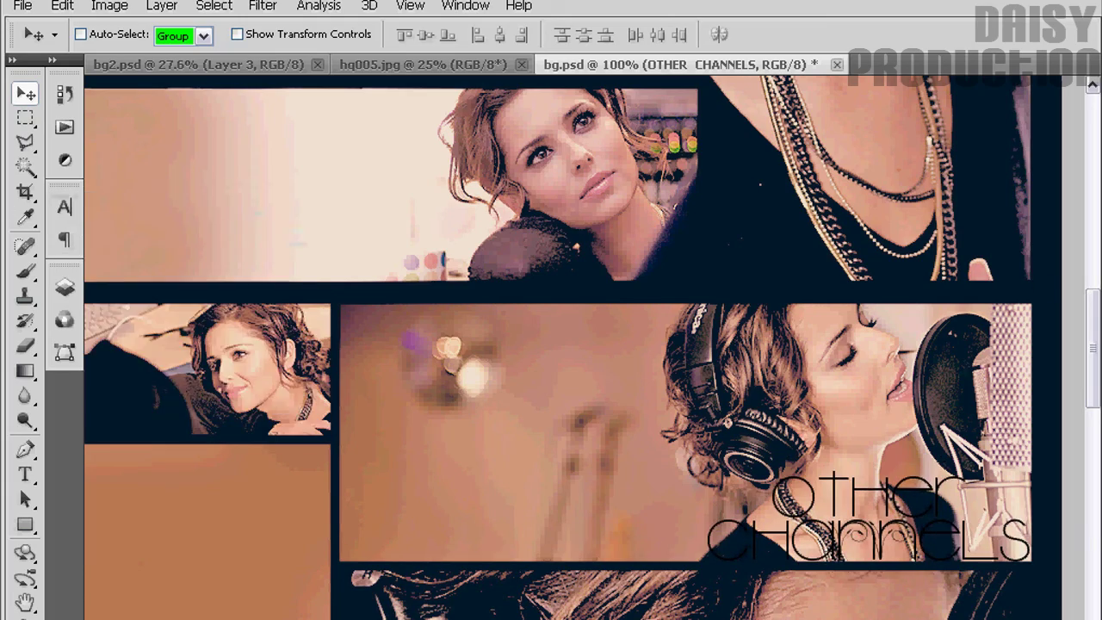
{"action": "key", "text": "ctrl+v"}
{"action": "left_click", "coordinate": [65, 206]}
{"action": "left_click", "coordinate": [64, 287]}
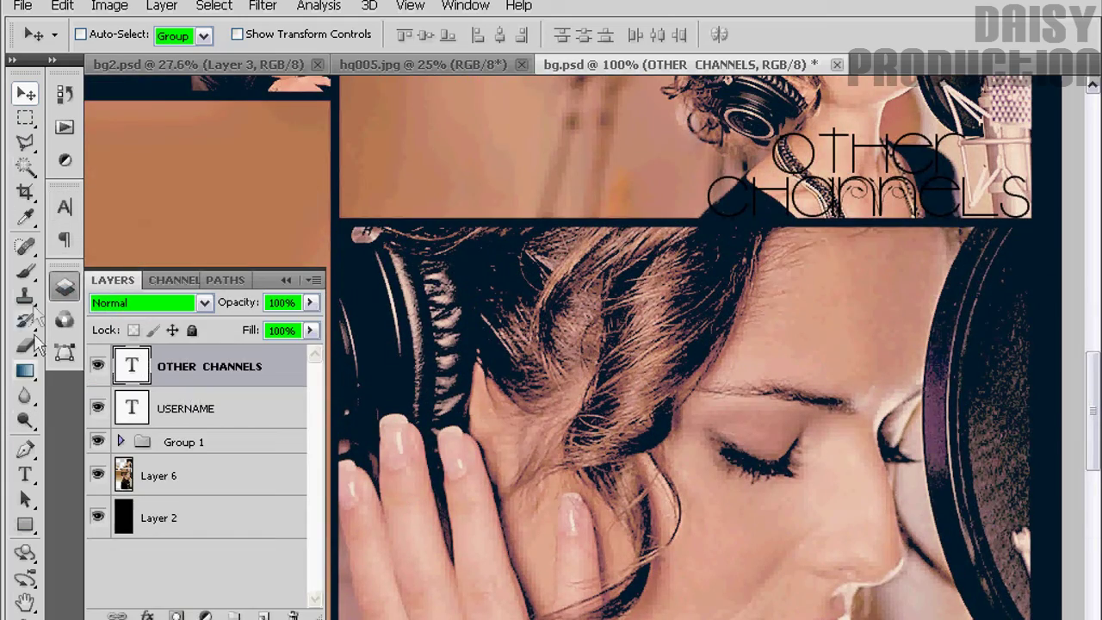
- Add a vertical 'COMMENTS' label along the close-up photo's right edge
{"action": "left_click", "coordinate": [25, 474]}
{"action": "left_click", "coordinate": [972, 281]}
{"action": "type", "text": "com"}
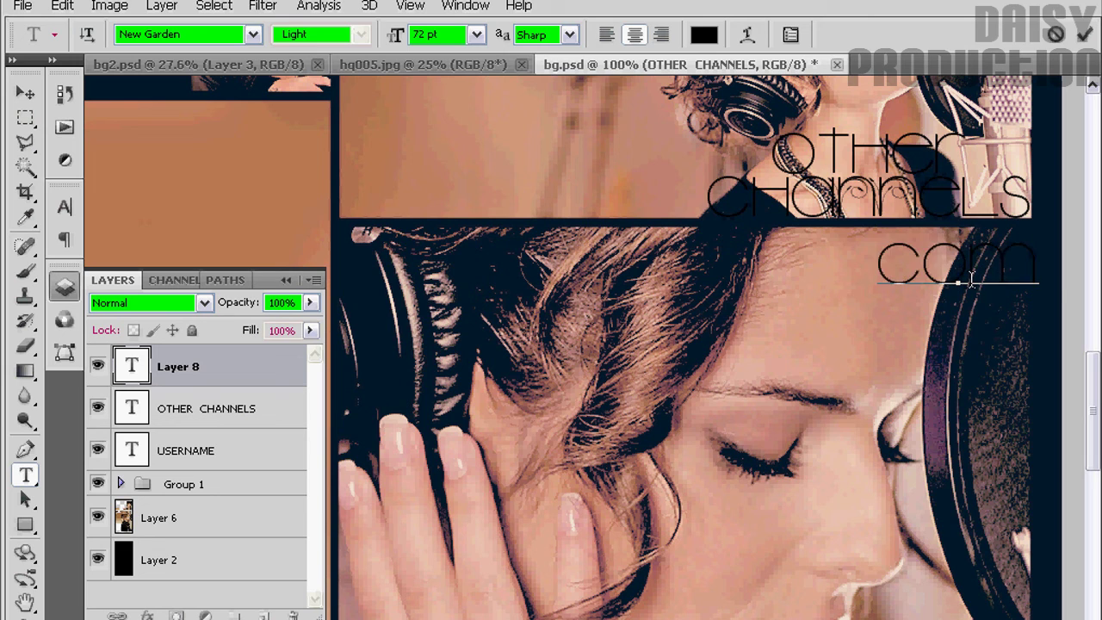
{"action": "type", "text": "MENTS"}
{"action": "left_click", "coordinate": [246, 381]}
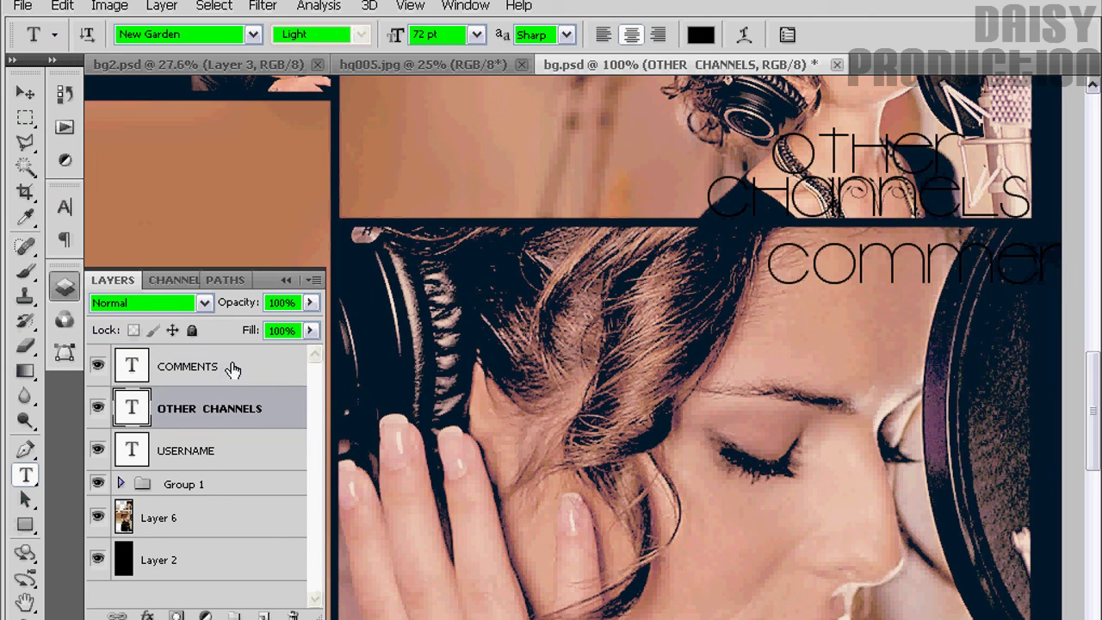
{"action": "left_click", "coordinate": [87, 34]}
{"action": "key", "text": "v"}
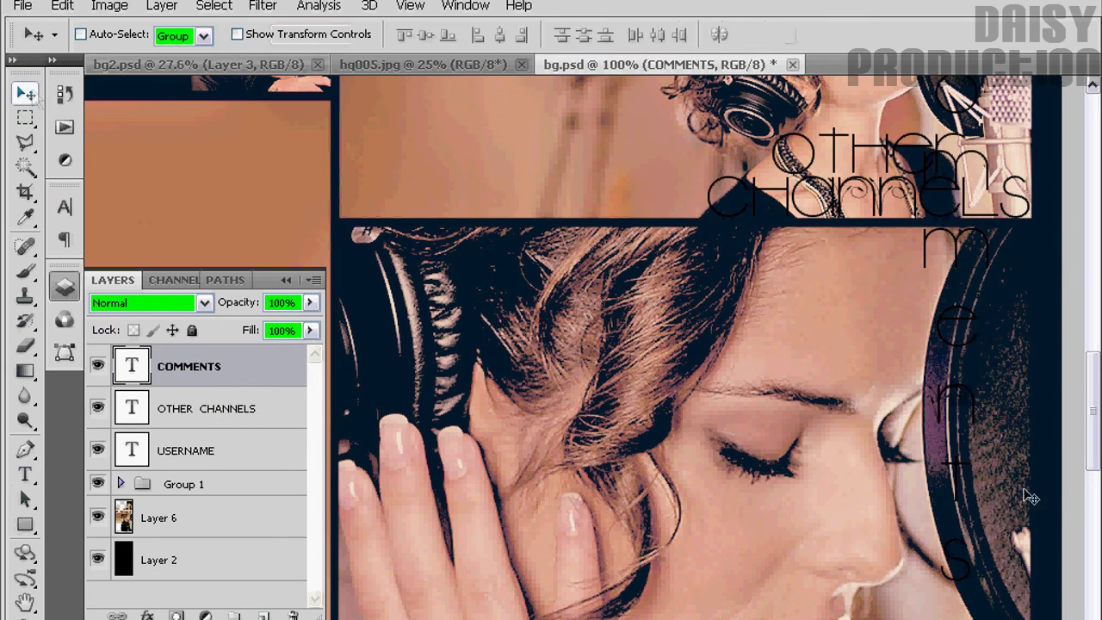
{"action": "left_click_drag", "start_coordinate": [952, 448], "coordinate": [990, 404]}
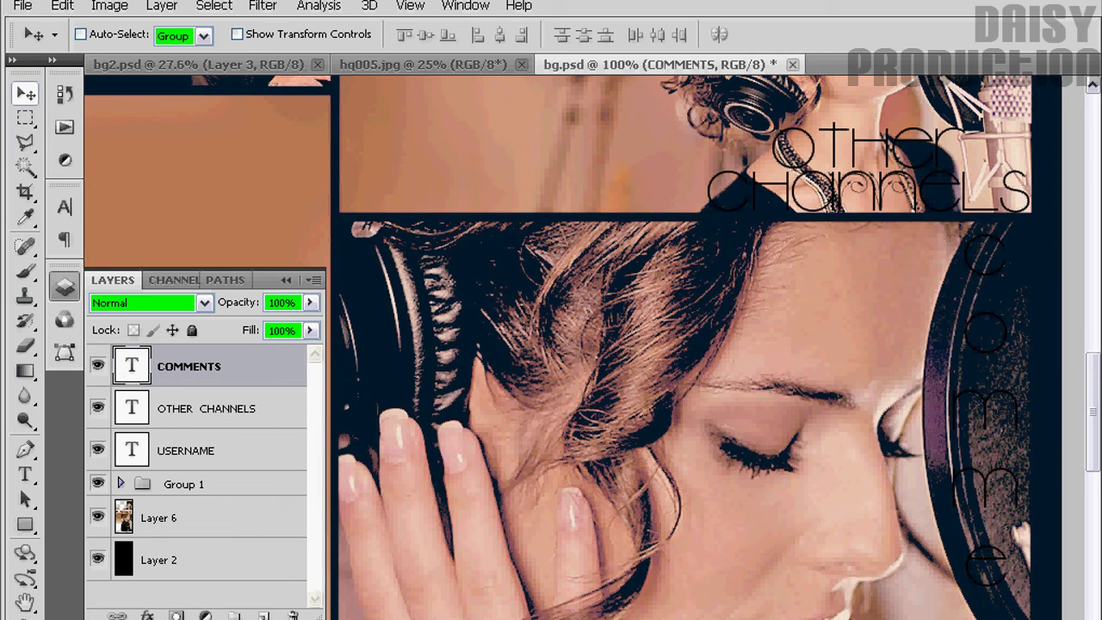
- Colour the 'comments' text pale brown sampled from the photo
{"action": "left_click", "coordinate": [25, 473]}
{"action": "left_click", "coordinate": [701, 33]}
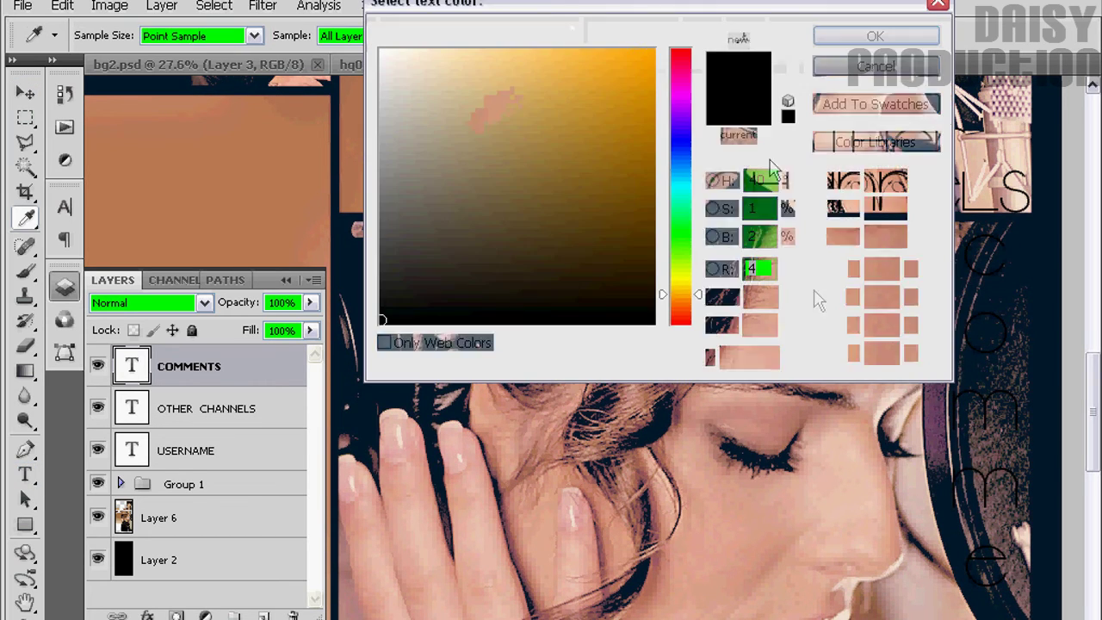
{"action": "left_click", "coordinate": [738, 525]}
{"action": "left_click", "coordinate": [648, 465]}
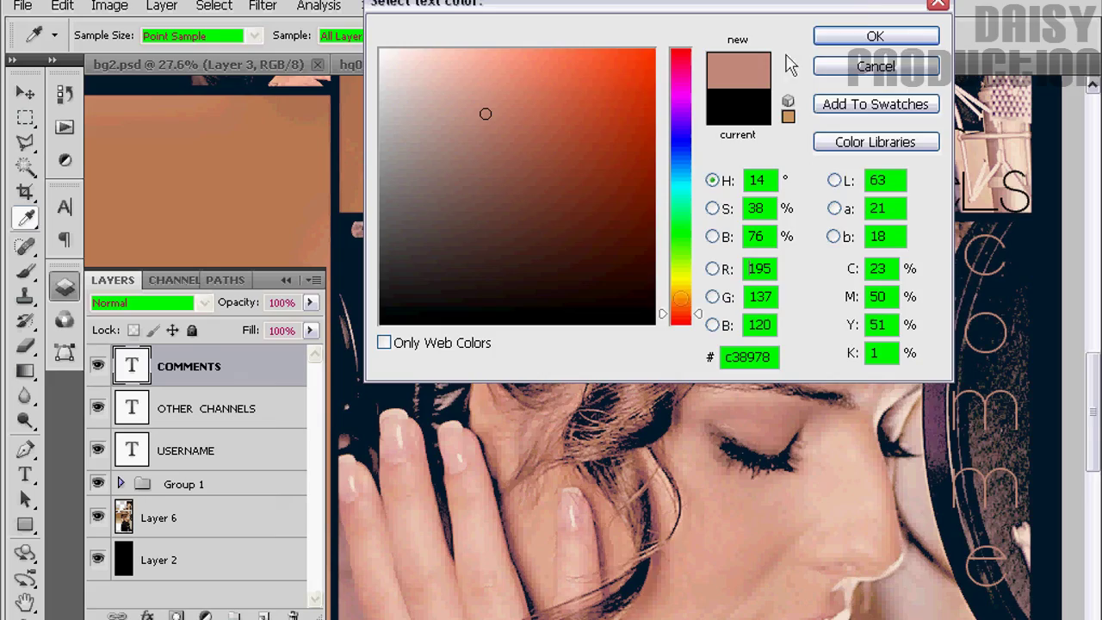
{"action": "left_click", "coordinate": [874, 36]}
- Recolour the 'other channels' text dark mauve #553946 sampled from the photo
{"action": "mouse_move", "coordinate": [1093, 417]}
{"action": "left_mouse_down"}
{"action": "mouse_move", "coordinate": [1095, 447]}
{"action": "mouse_move", "coordinate": [1094, 362]}
{"action": "left_mouse_up"}
{"action": "left_click", "coordinate": [225, 421]}
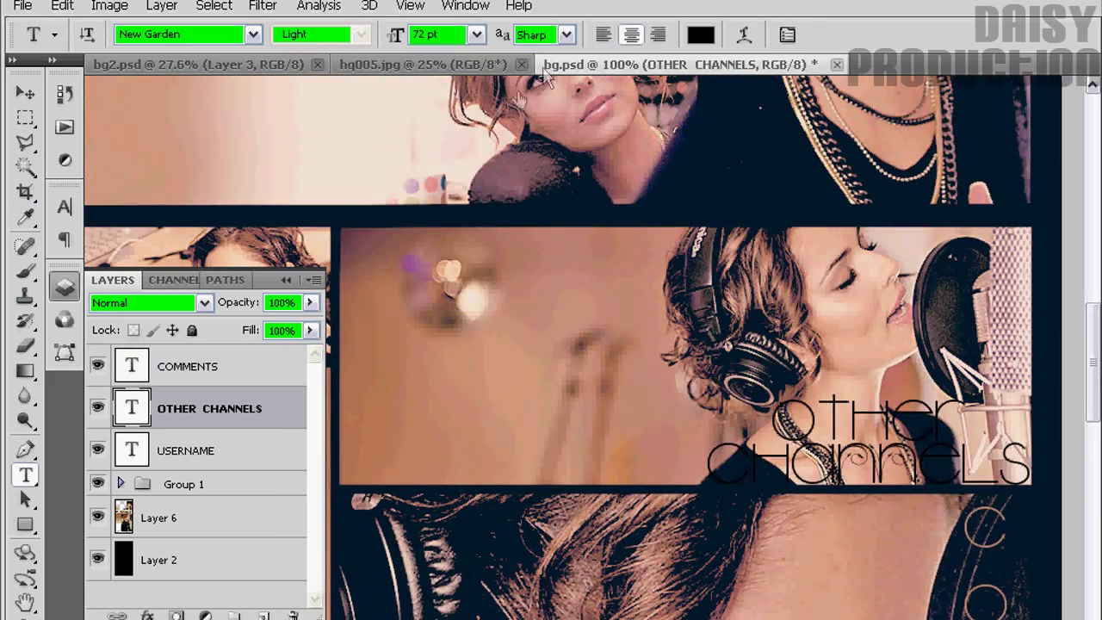
{"action": "left_click", "coordinate": [701, 34]}
{"action": "left_click", "coordinate": [615, 469]}
{"action": "mouse_move", "coordinate": [560, 7]}
{"action": "left_mouse_down"}
{"action": "mouse_move", "coordinate": [196, 0]}
{"action": "mouse_move", "coordinate": [251, 3]}
{"action": "left_mouse_up"}
{"action": "left_click", "coordinate": [739, 316]}
{"action": "left_click", "coordinate": [781, 317]}
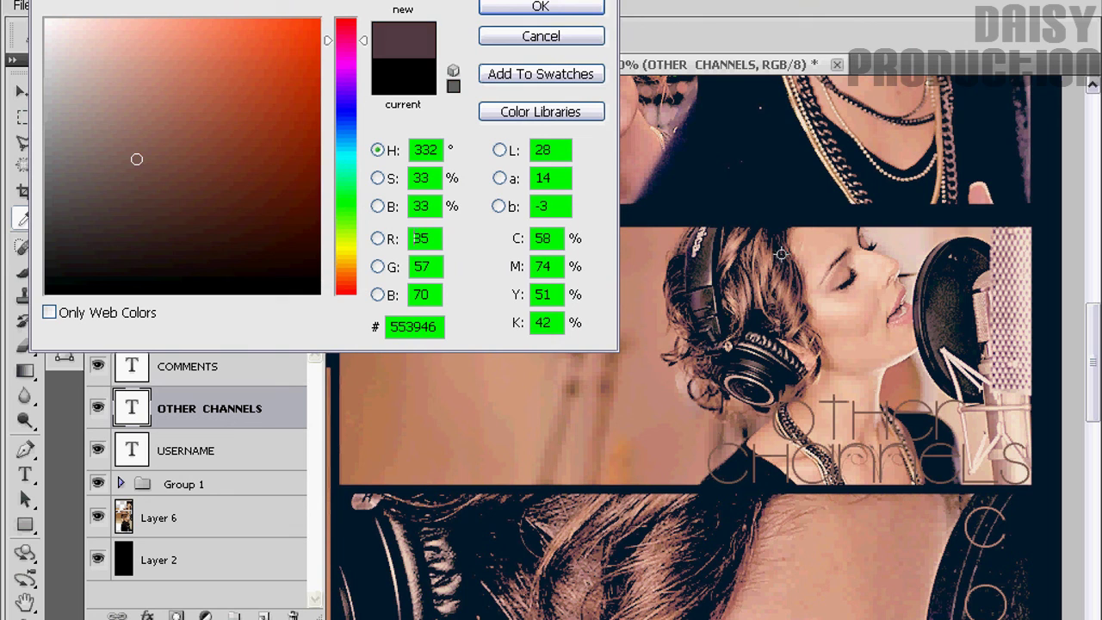
{"action": "left_click", "coordinate": [541, 6]}
{"action": "scroll", "coordinate": [603, 344], "scroll_direction": "up", "scroll_amount": 3}
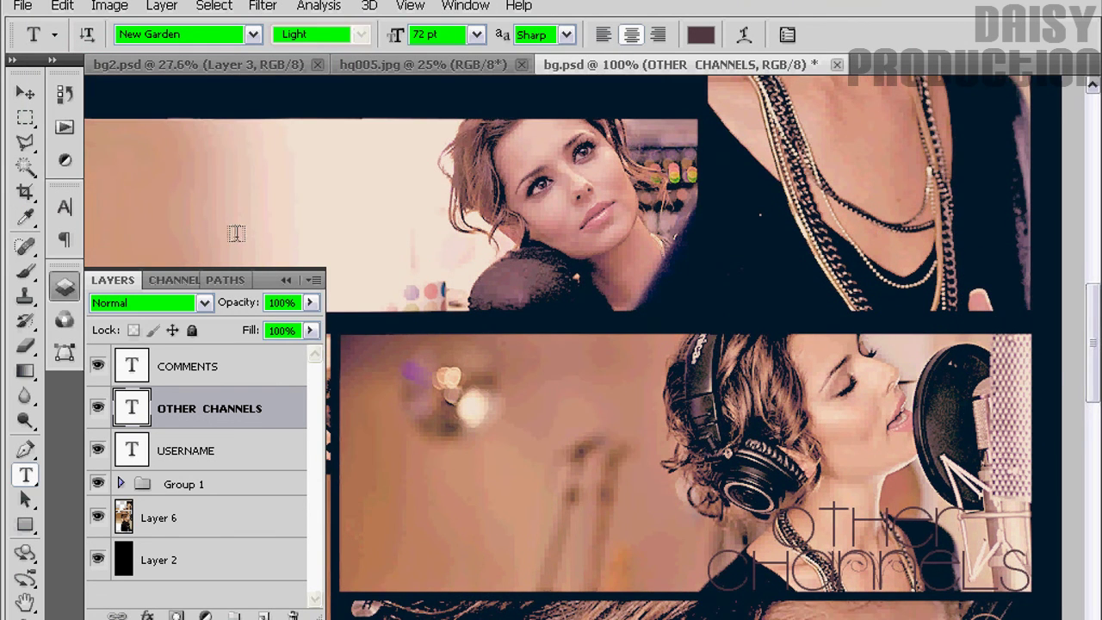
- Type a 'Featured' label on the top photo, moved right and down
{"action": "left_click", "coordinate": [232, 235]}
{"action": "type", "text": "A"}
{"action": "type", "text": "ature"}
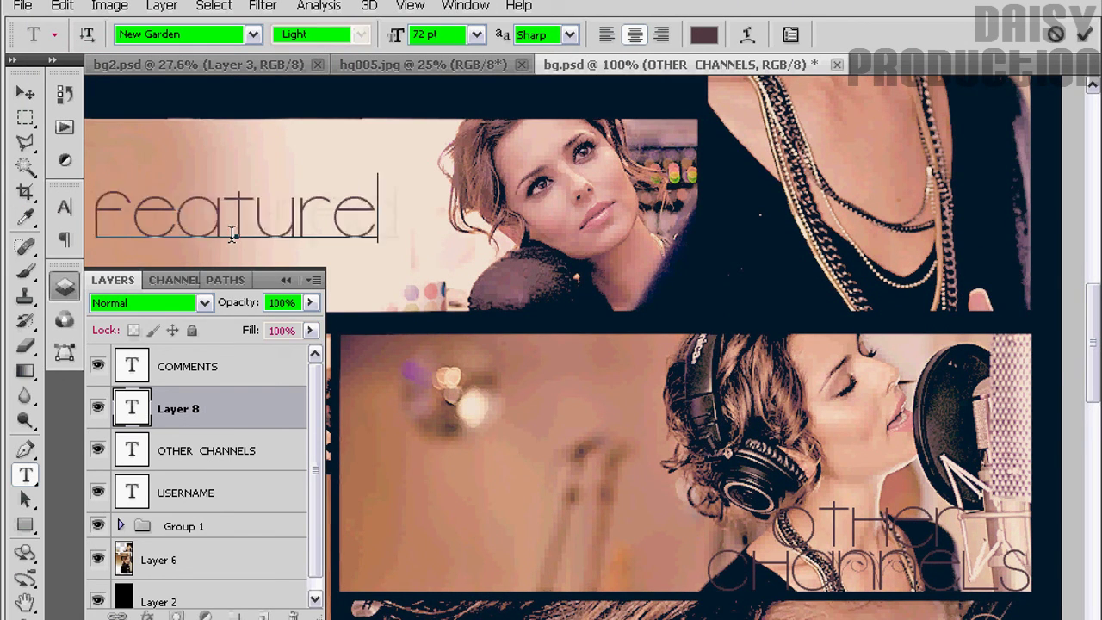
{"action": "type", "text": "d"}
{"action": "left_click_drag", "start_coordinate": [327, 252], "coordinate": [517, 303]}
{"action": "key", "text": "ctrl+Return"}
- Reduce the 'featured' font size and nudge it beside the woman's face
{"action": "left_click", "coordinate": [476, 34]}
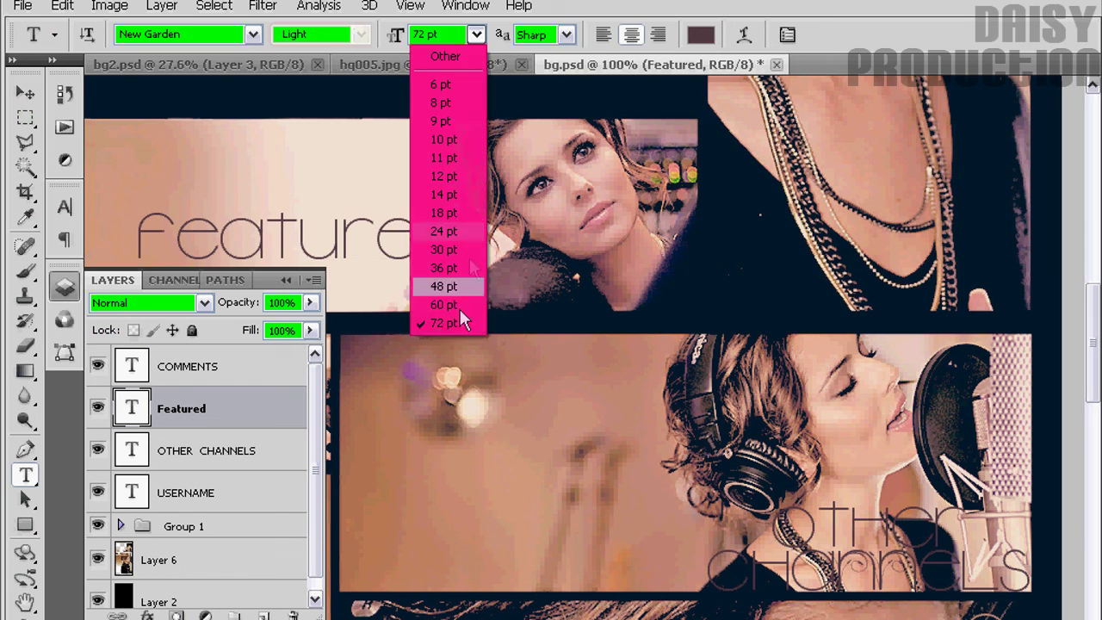
{"action": "left_click", "coordinate": [455, 306]}
{"action": "key", "text": "v"}
{"action": "left_click_drag", "start_coordinate": [460, 241], "coordinate": [491, 251]}
{"action": "key", "text": "F7"}
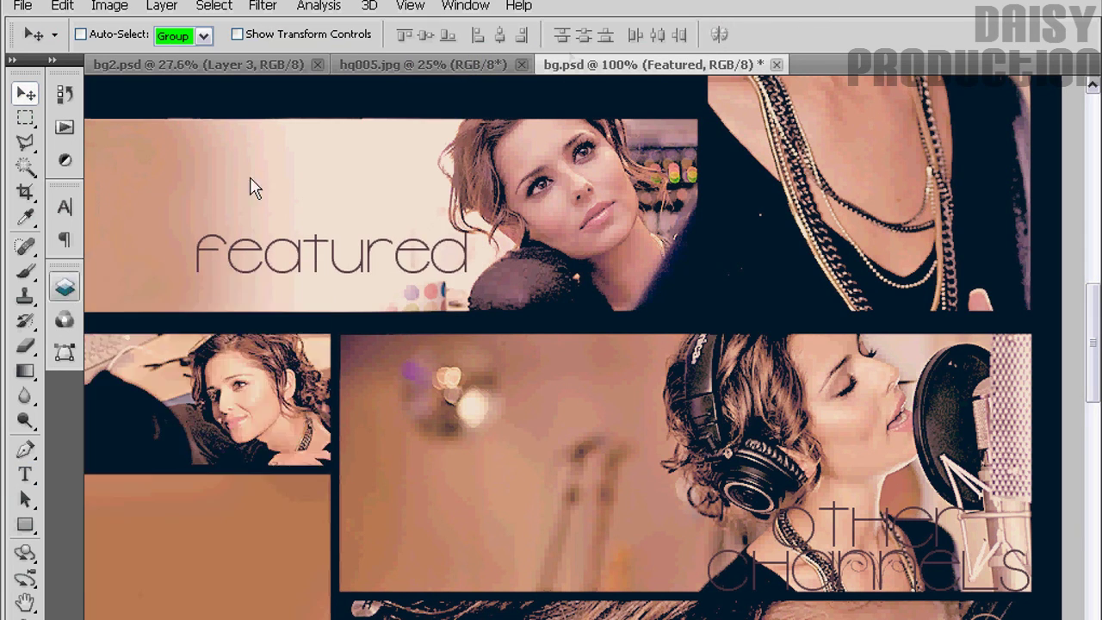